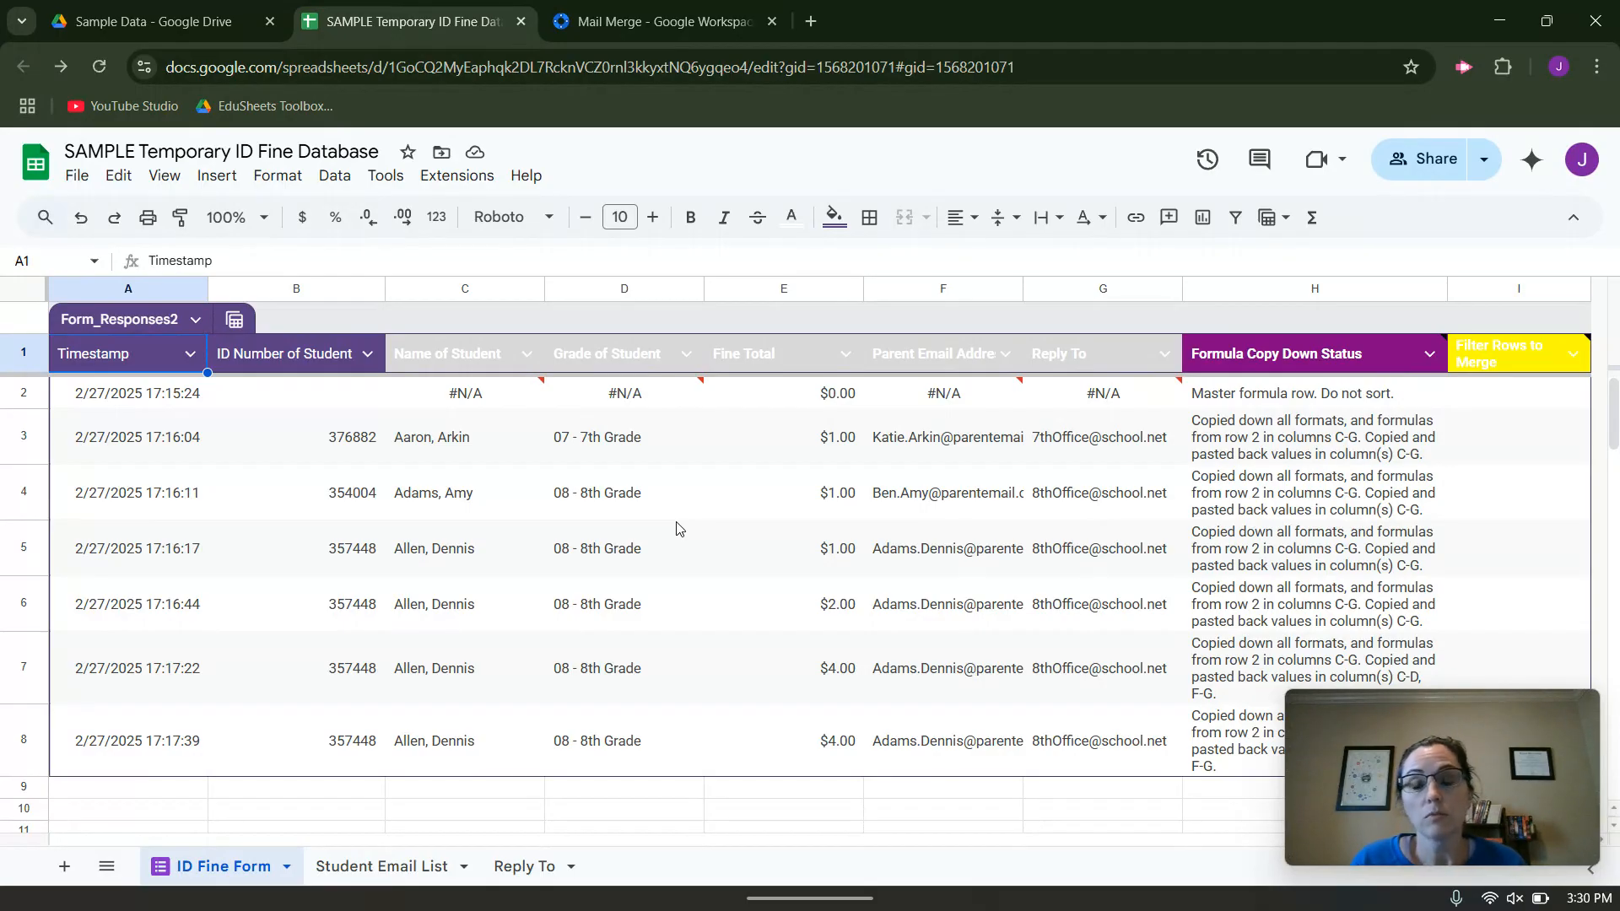
Start a Mail Merge from the ID Fine Form sheet and check the sender account and display name for the emails
click(456, 176)
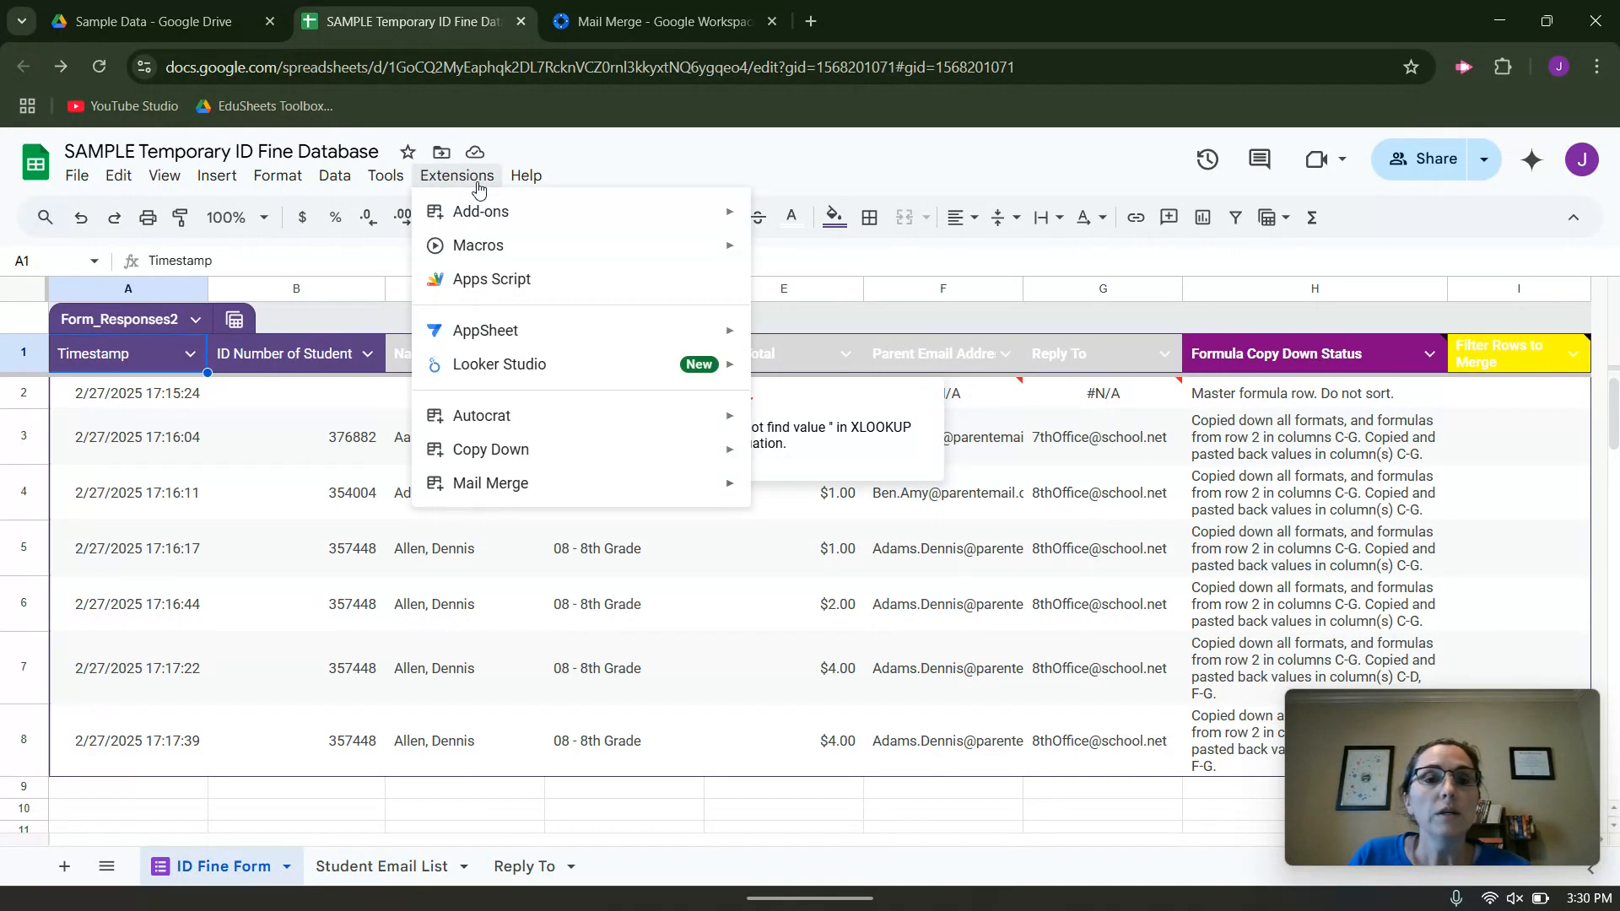
mouse_move(526, 175)
mouse_move(456, 175)
mouse_move(502, 482)
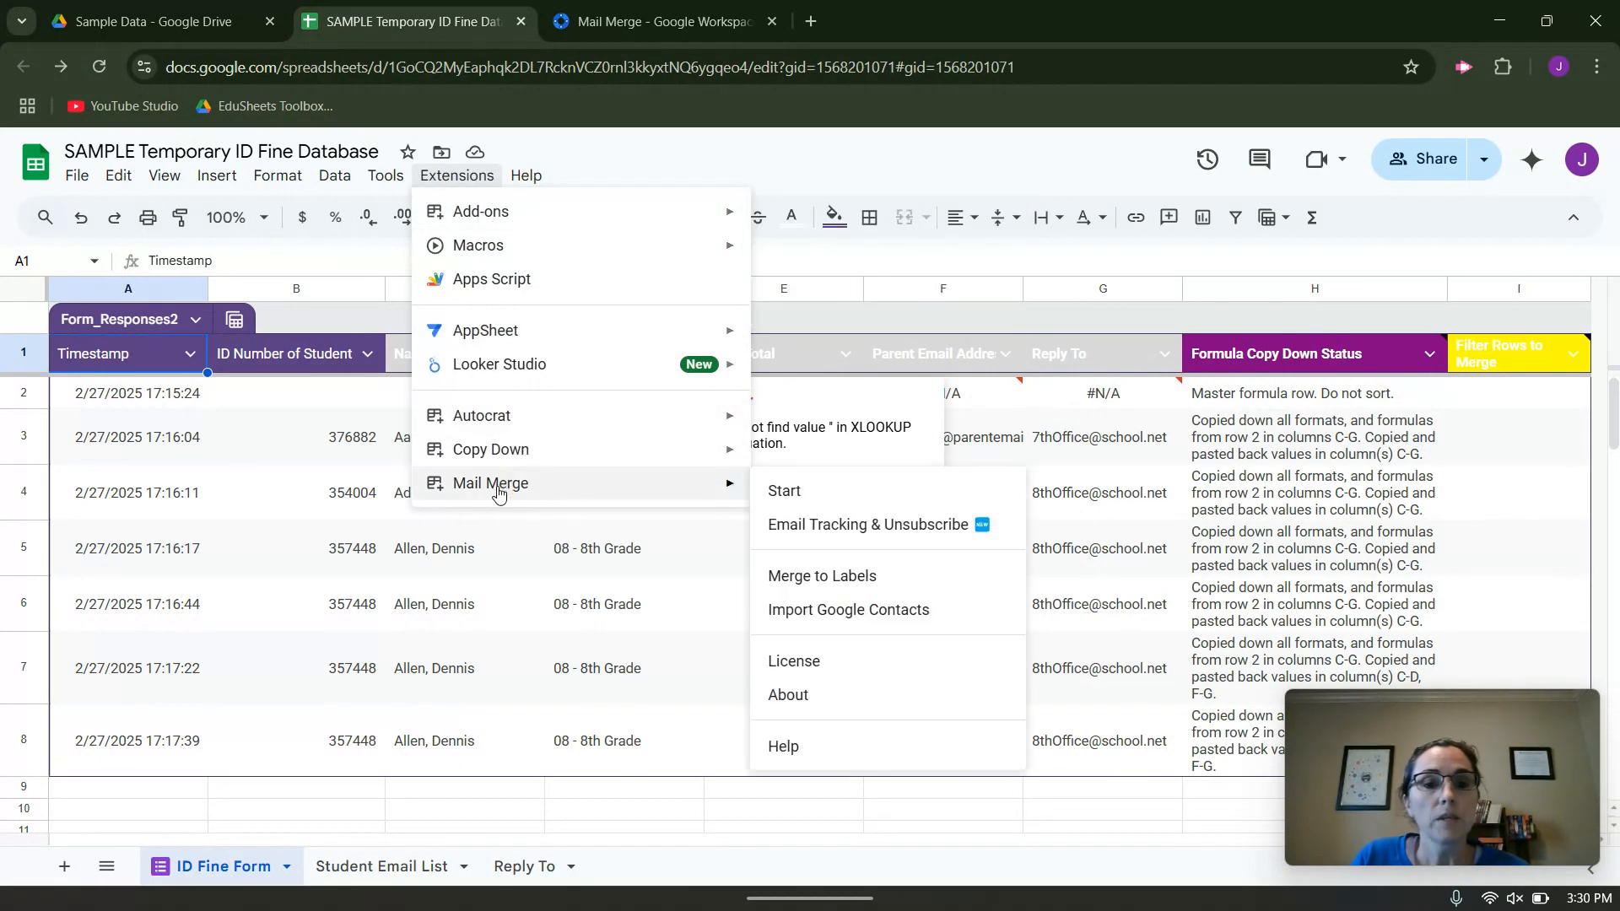
click(785, 495)
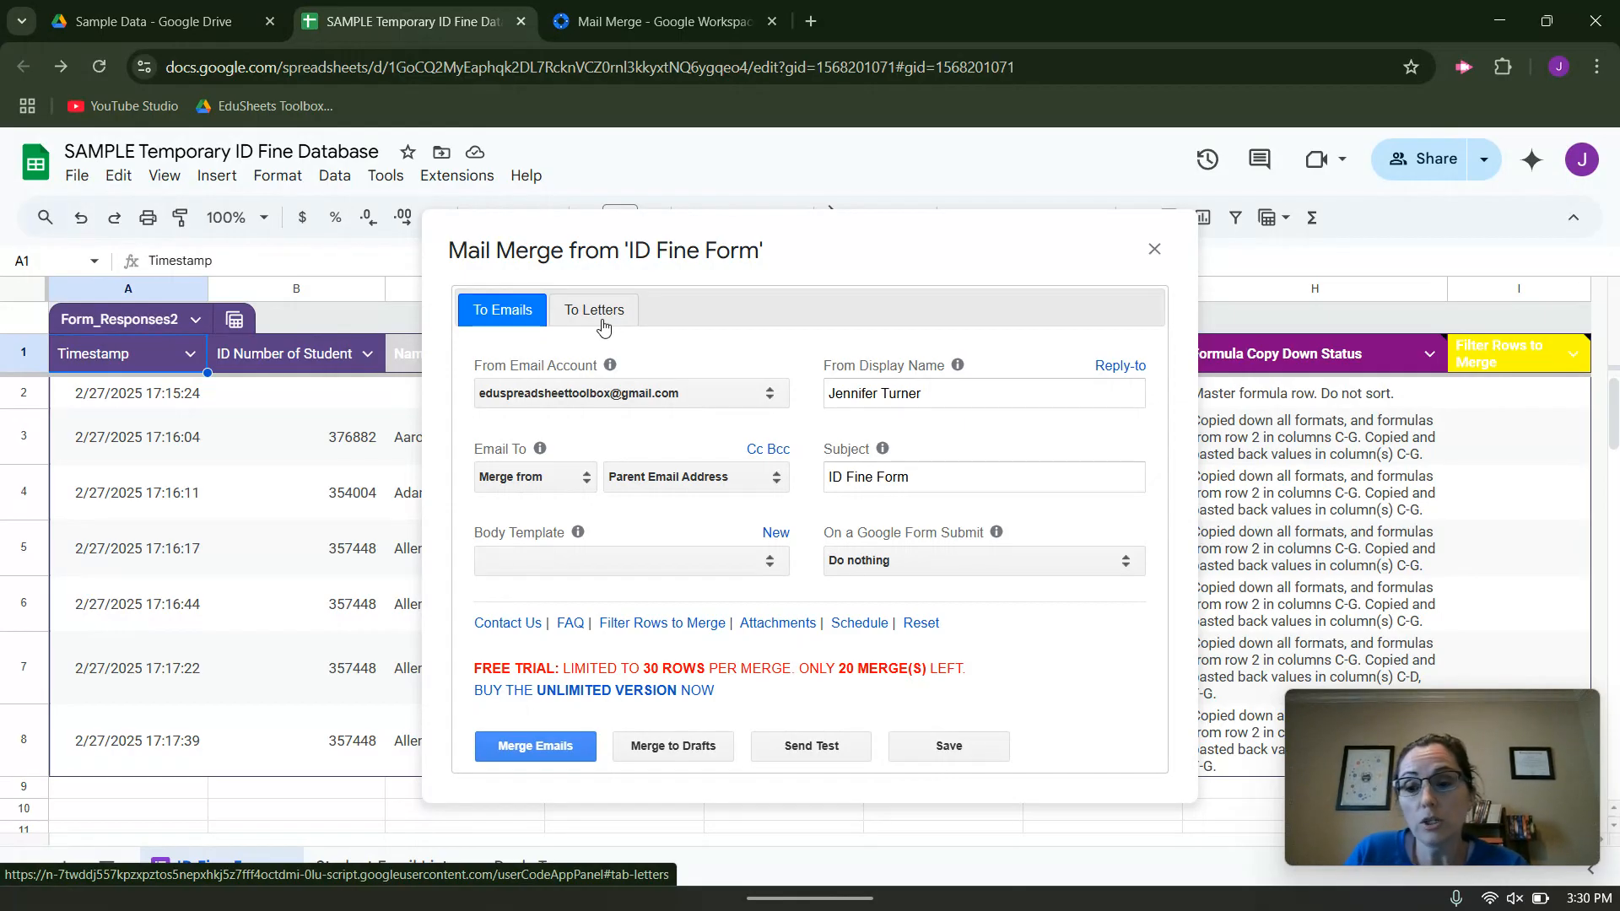
mouse_move(1355, 731)
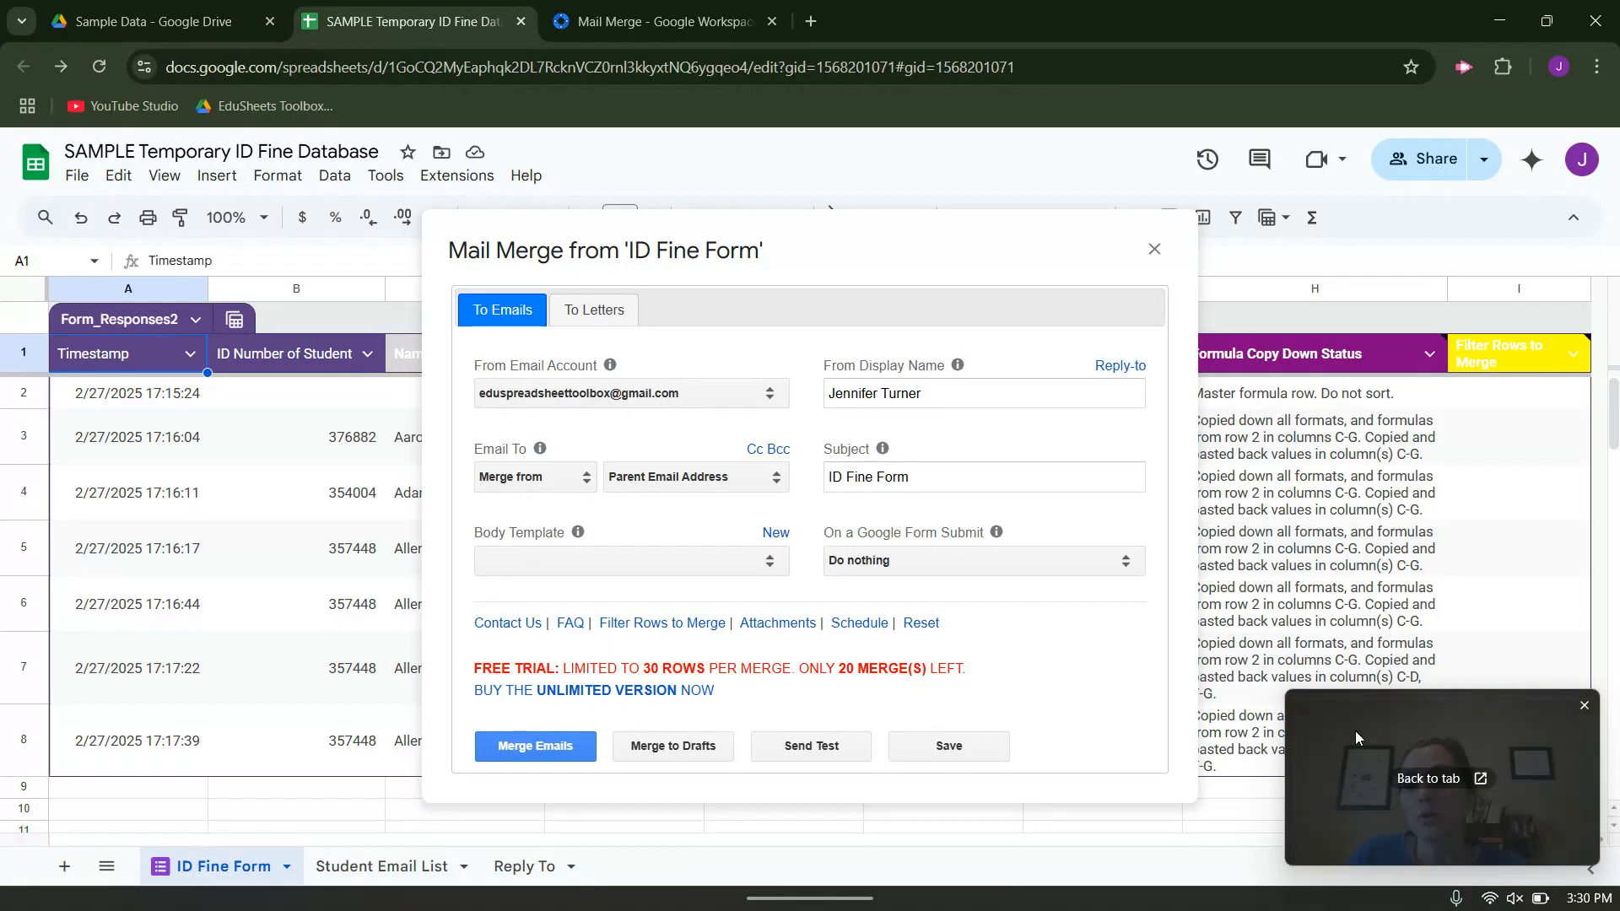
drag(1354, 730, 1354, 59)
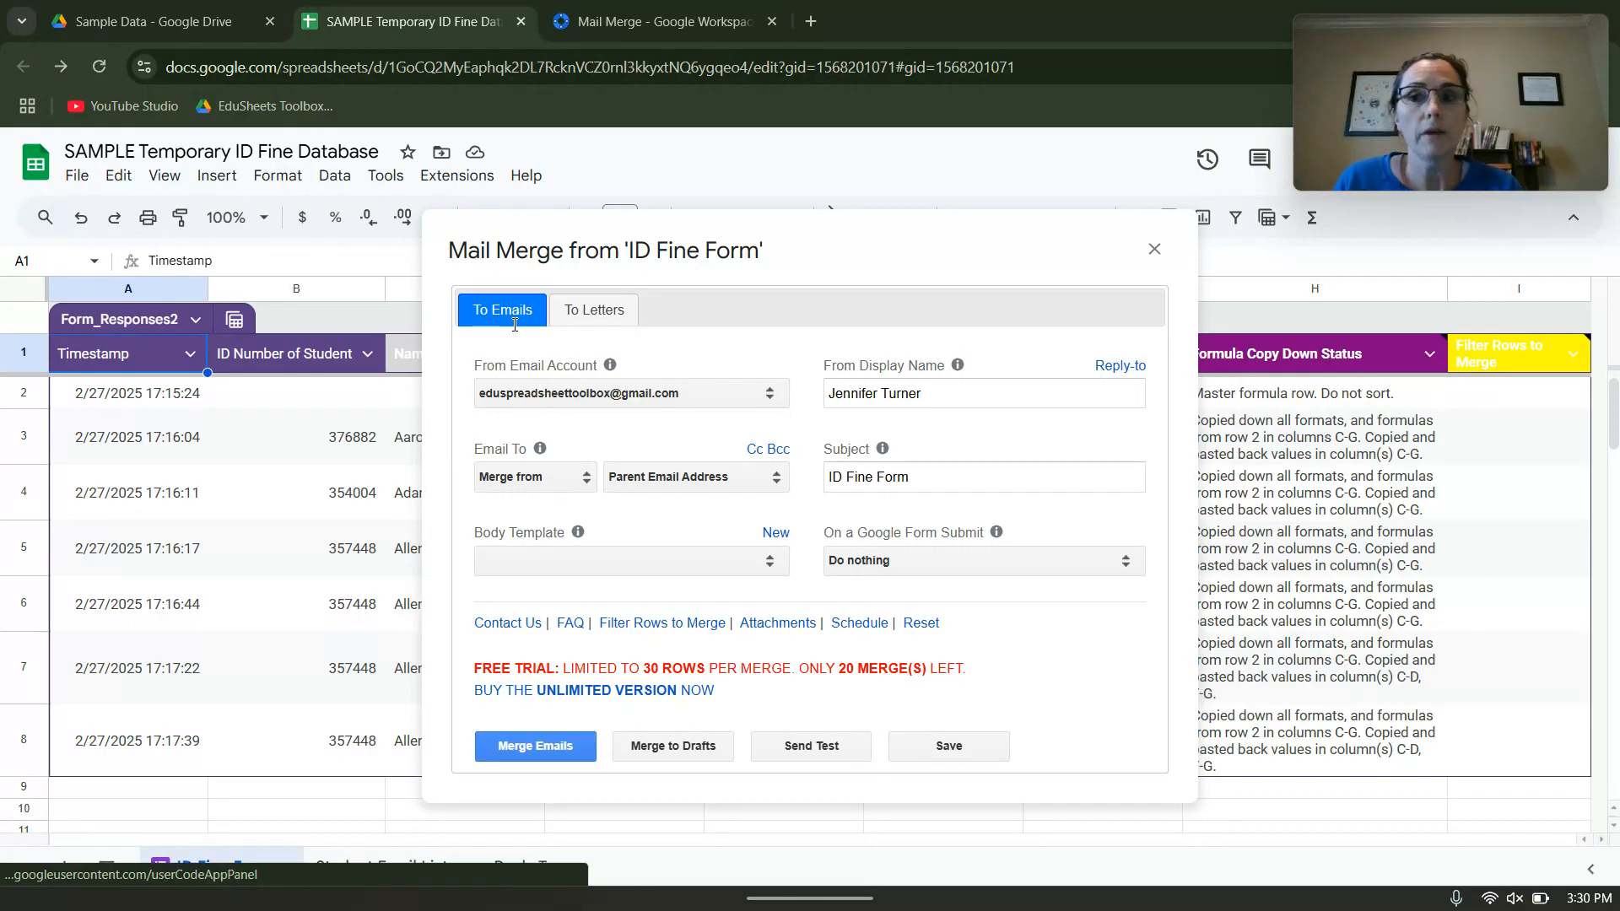
click(567, 398)
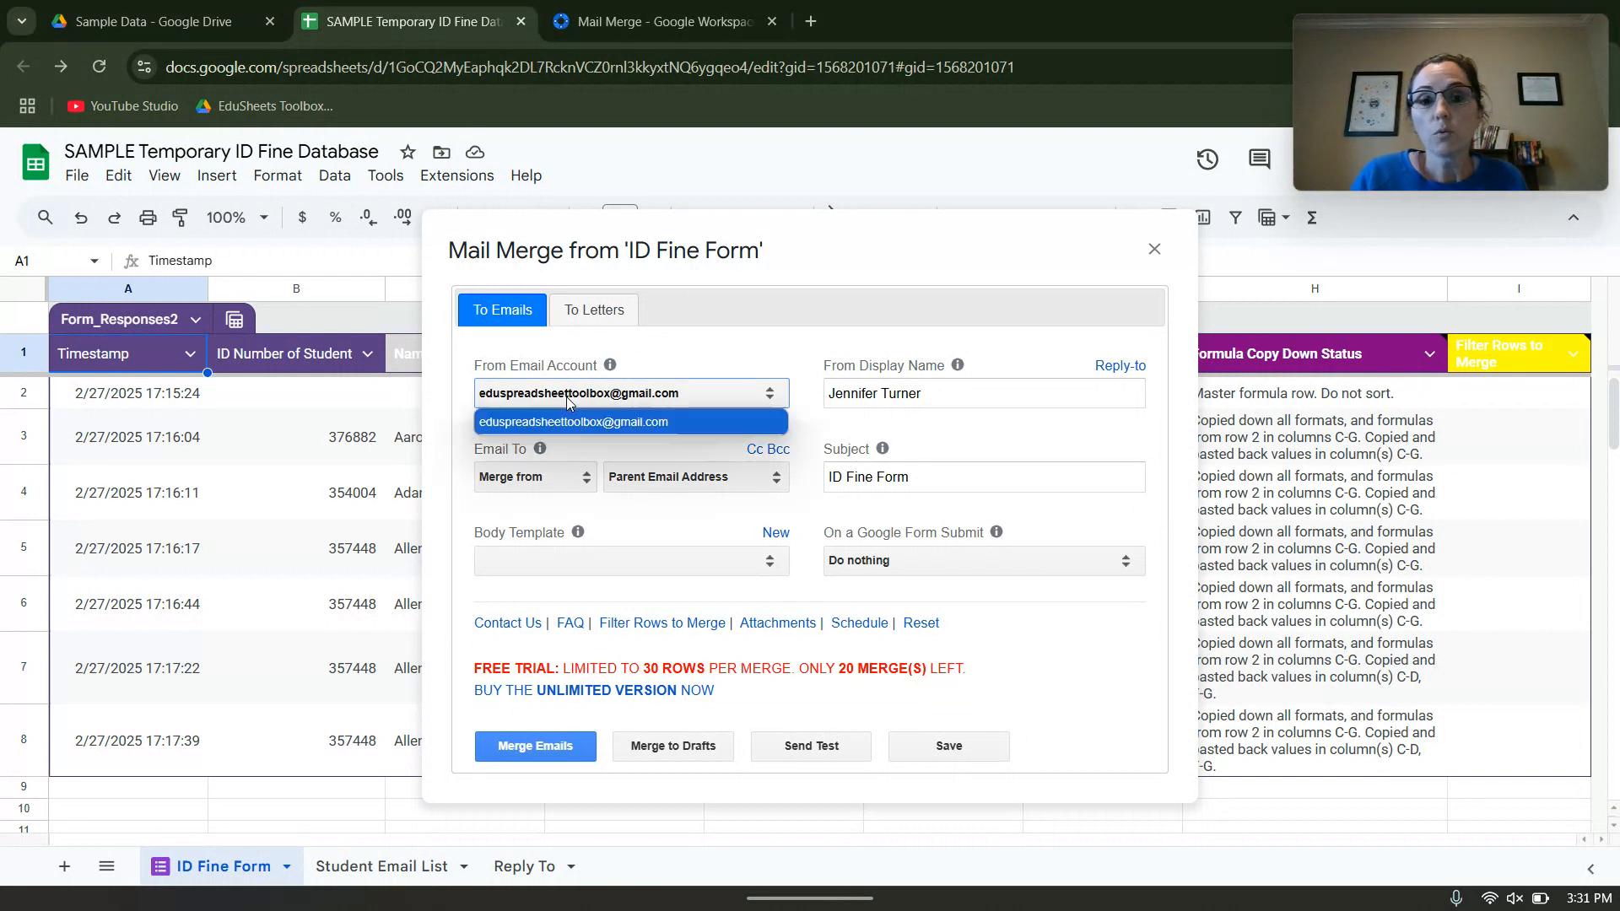
click(863, 393)
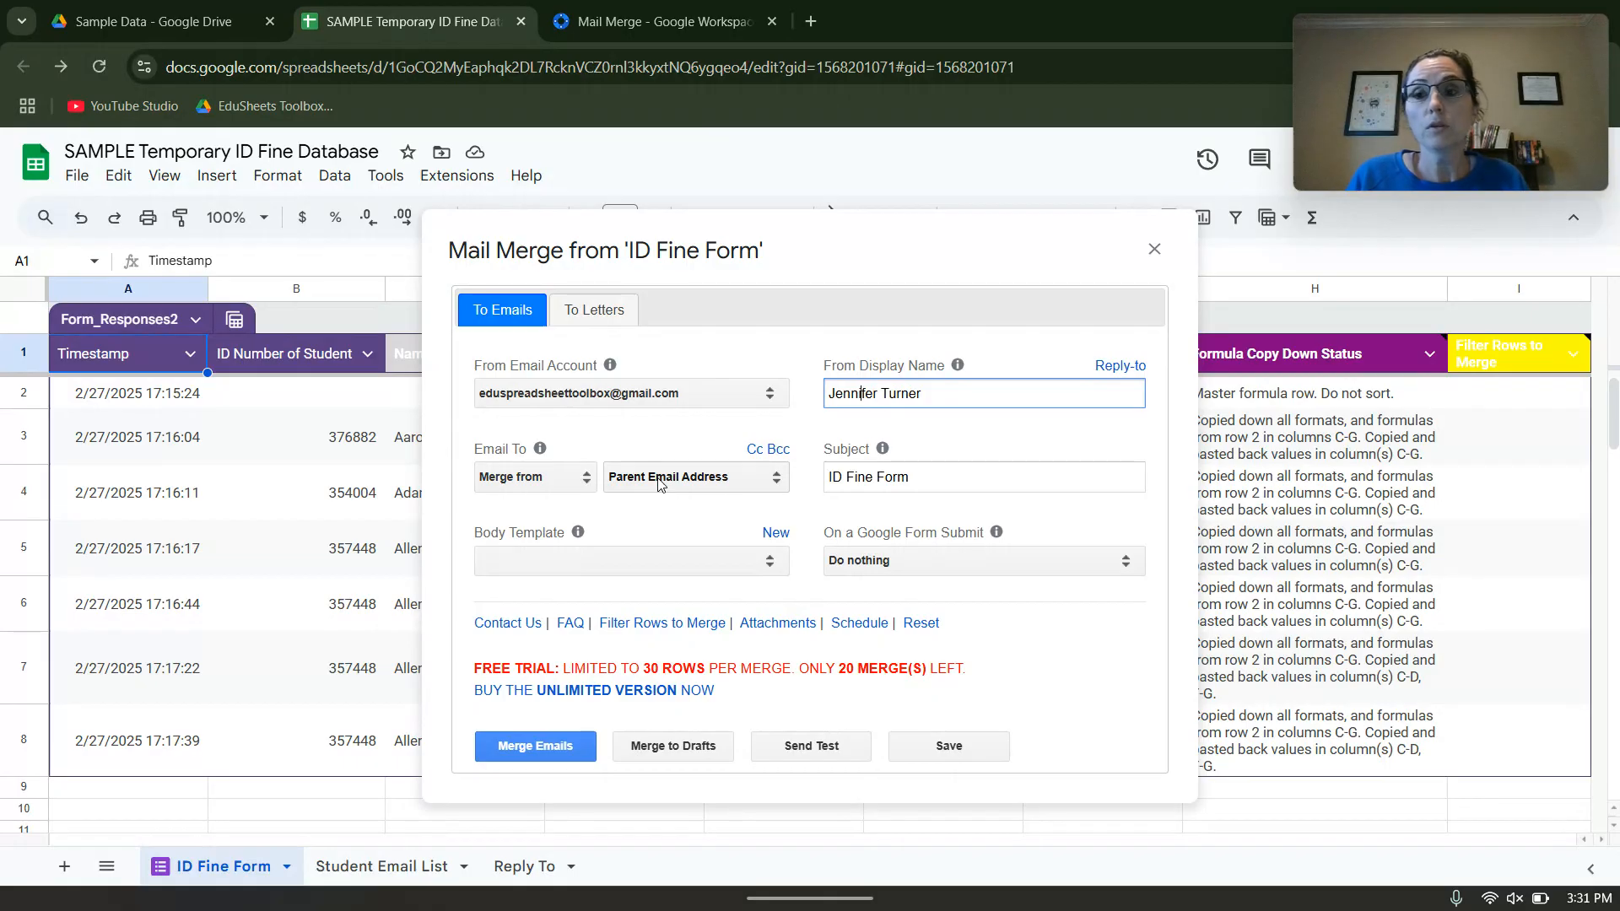
Switch the email recipient source to Same for all emails and return it to Merge from
click(536, 478)
click(551, 509)
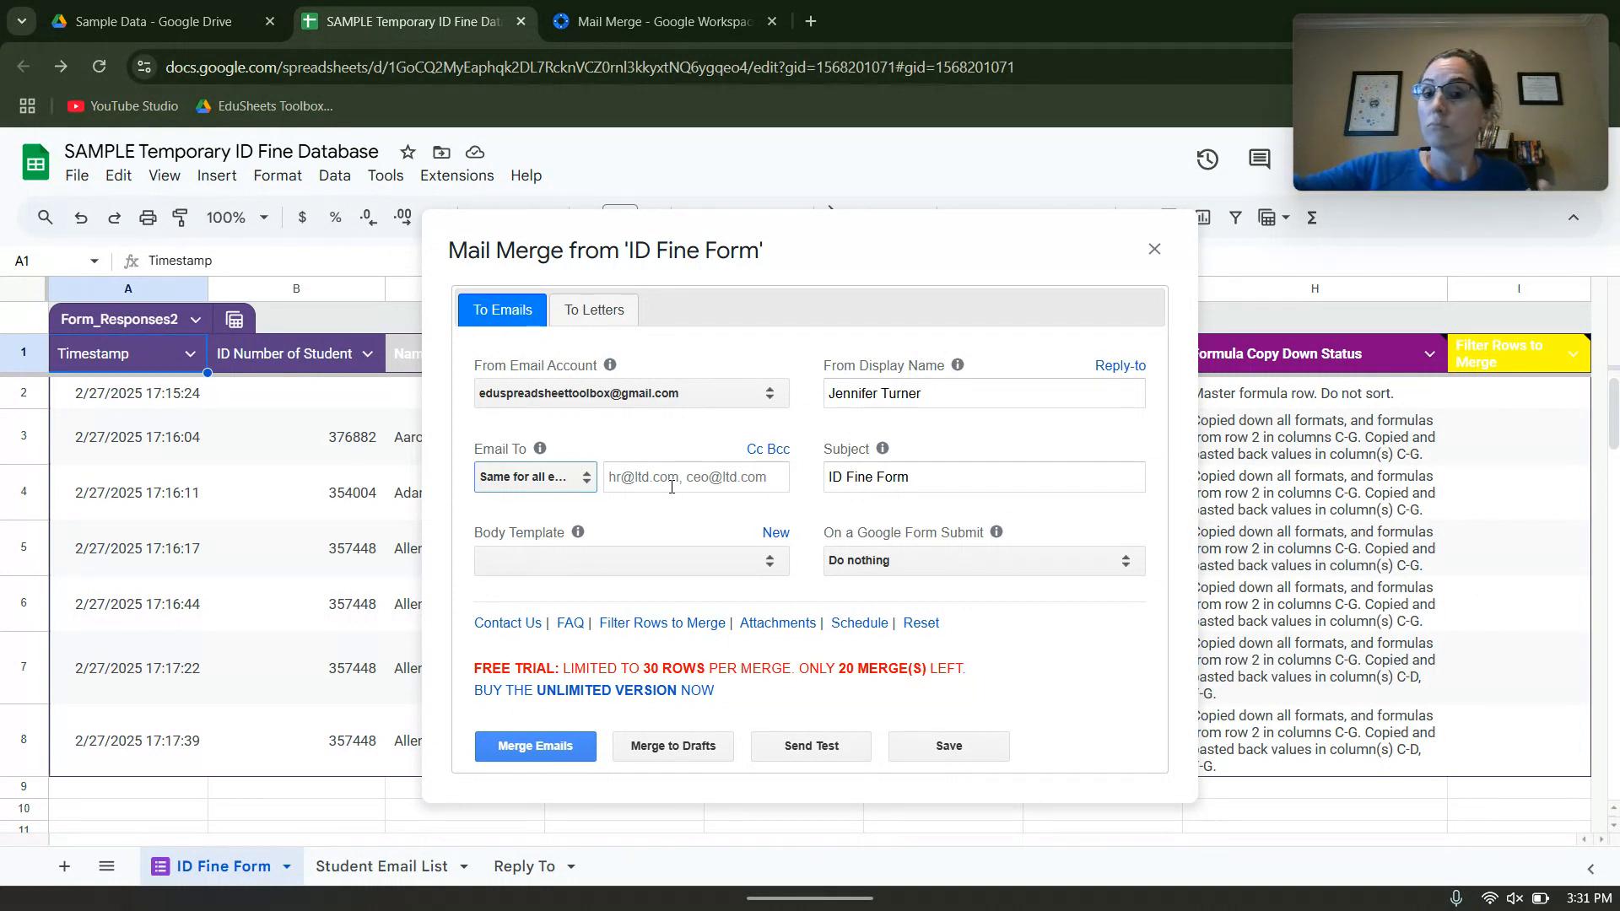
click(559, 478)
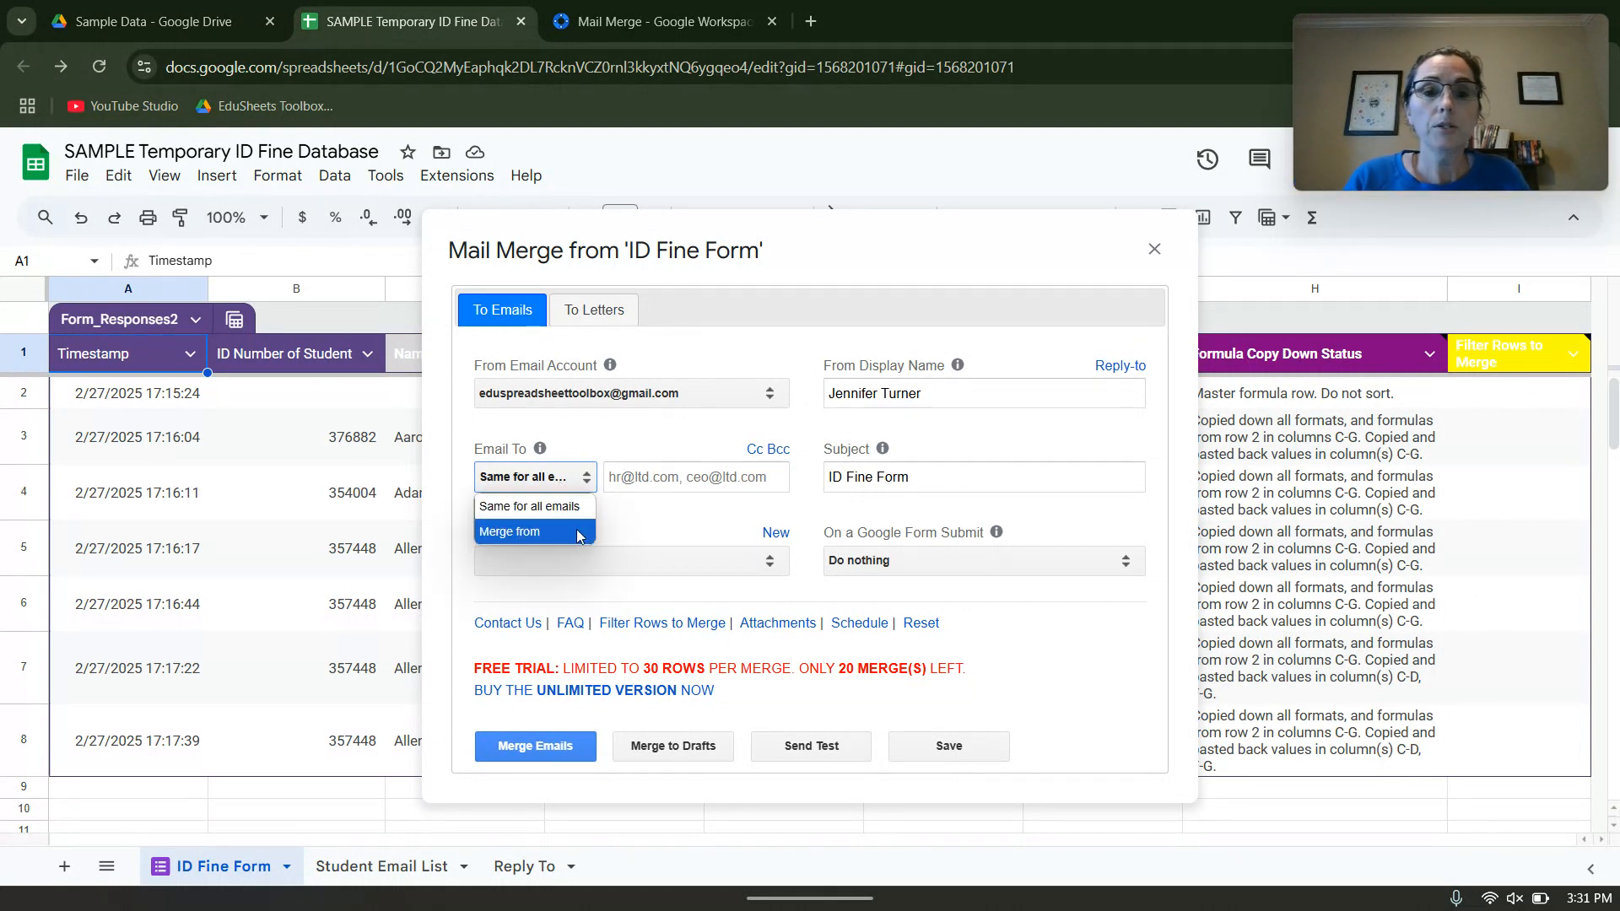
click(540, 528)
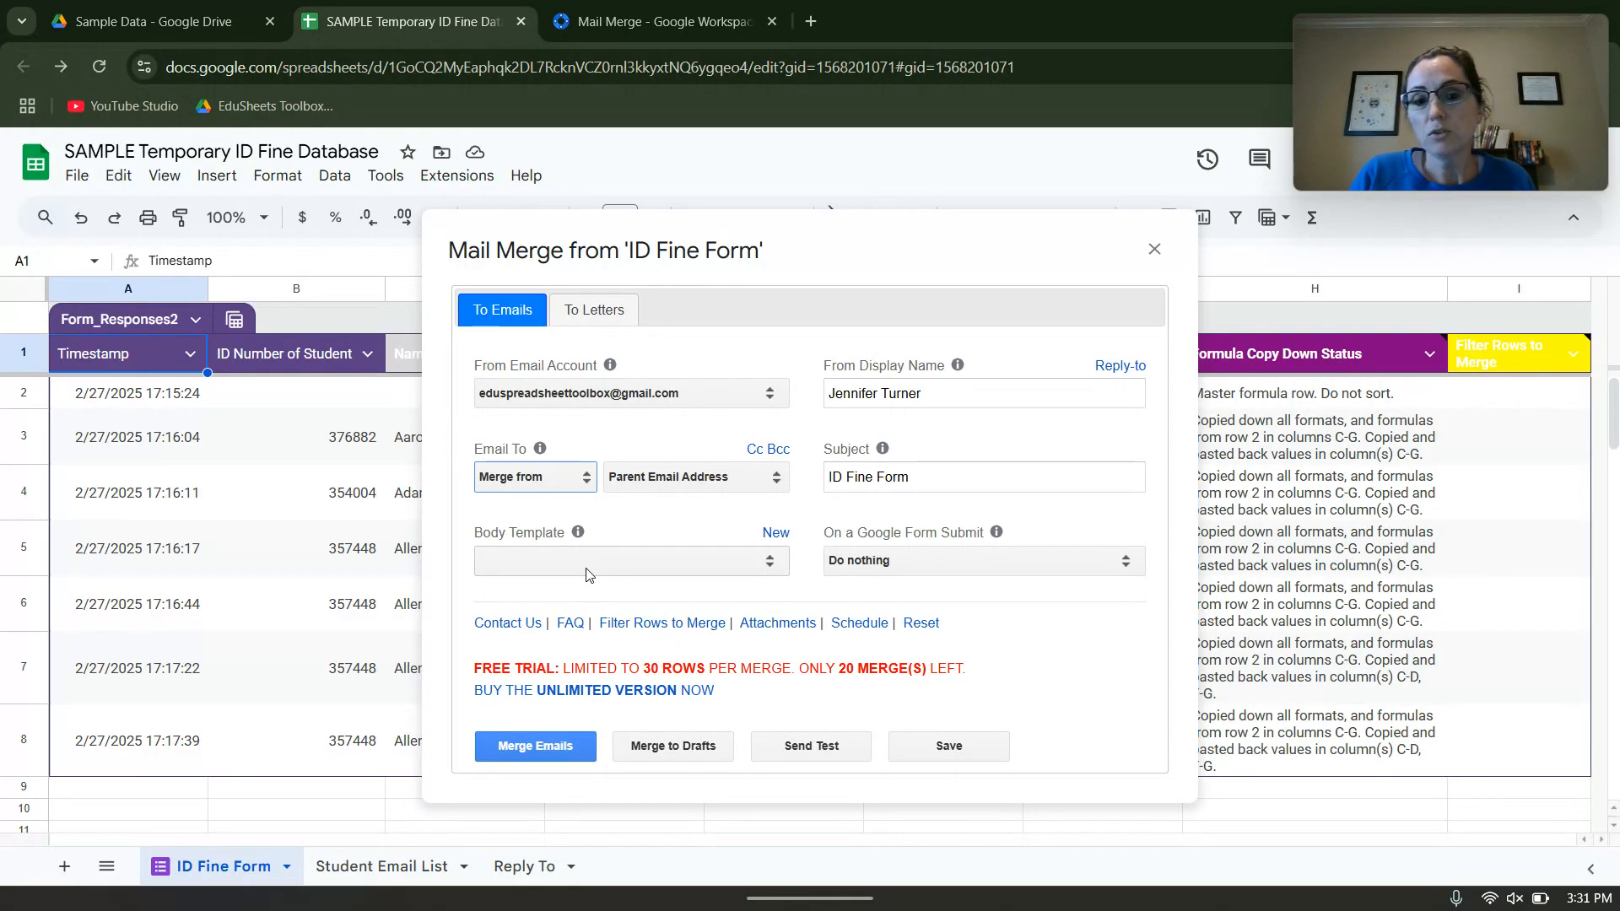
Create a new body template named "Fine Email to Parents"
click(676, 558)
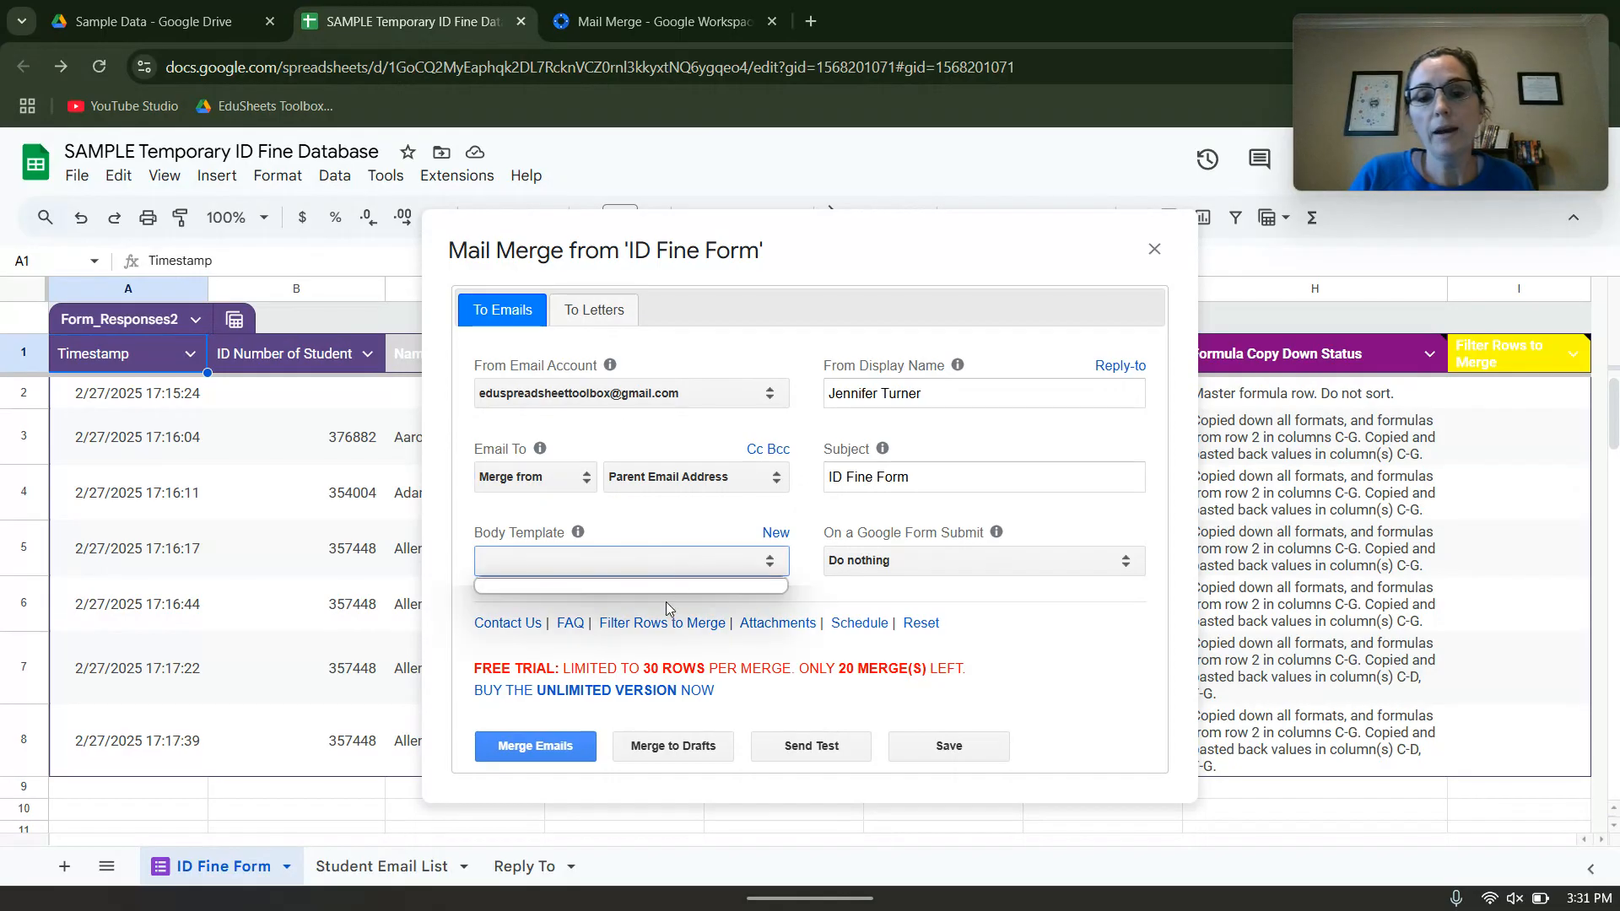
click(775, 536)
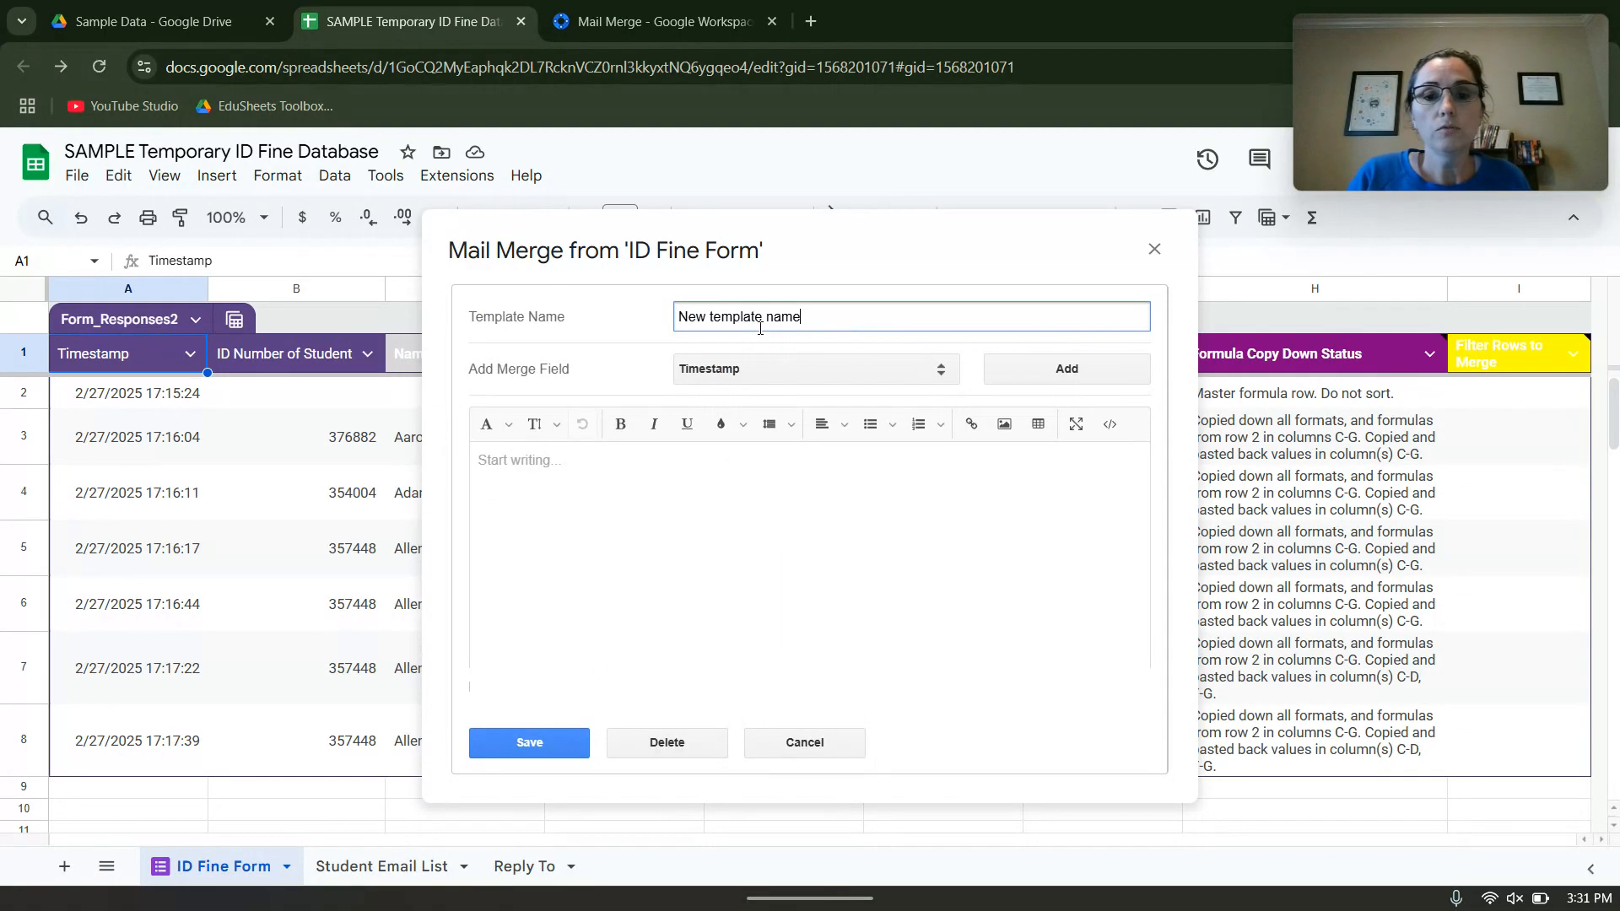
drag(810, 329, 676, 329)
text(Em)
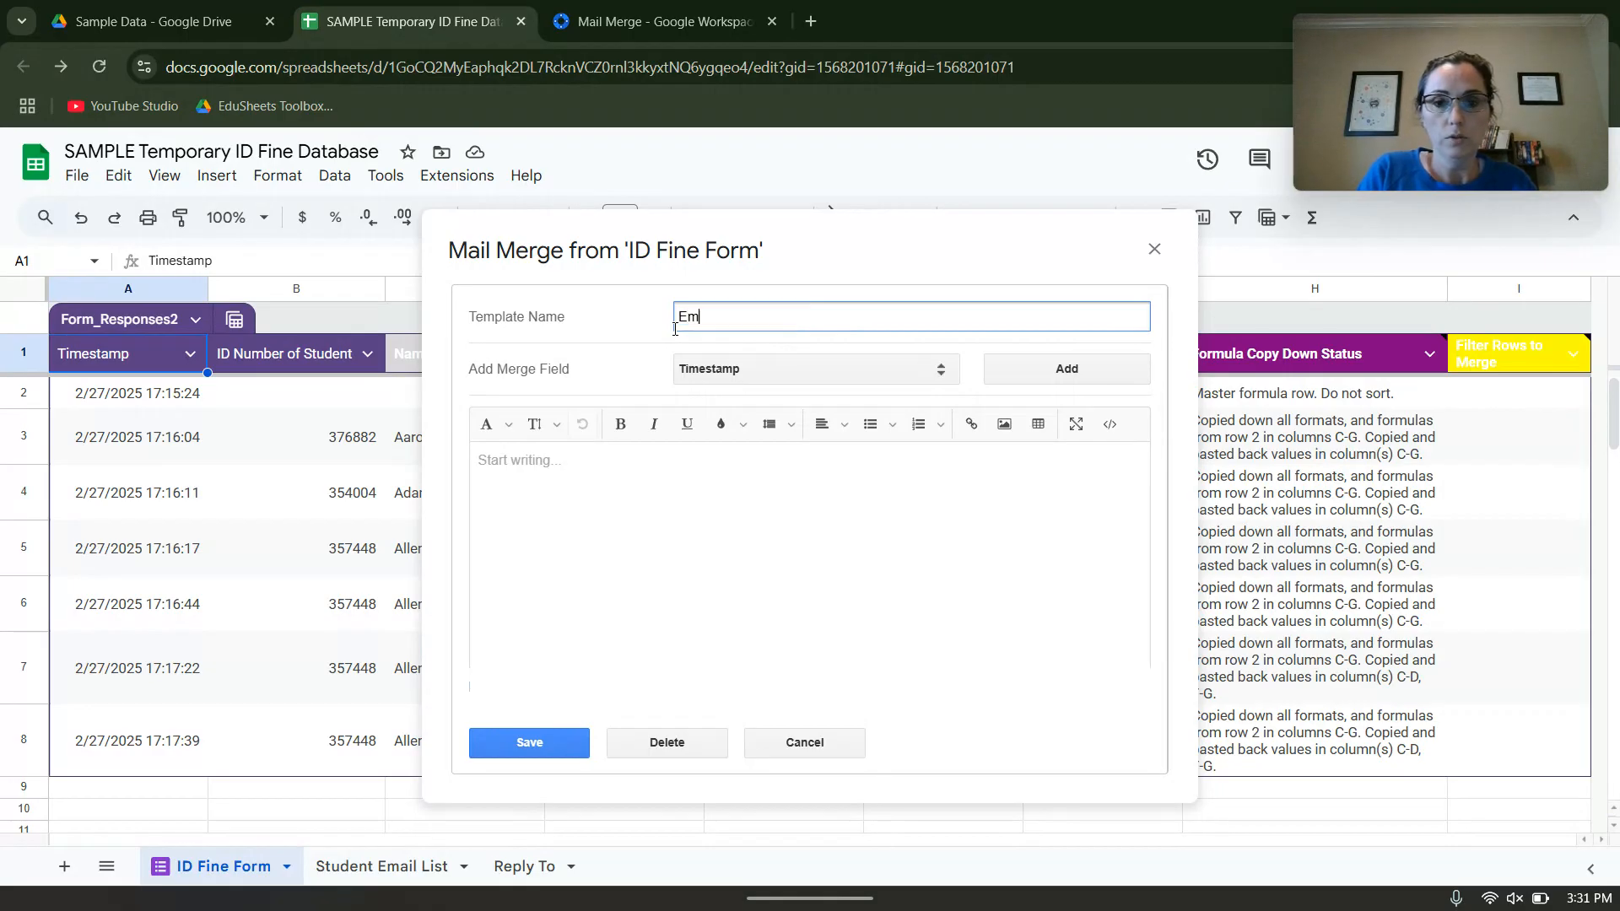
text(ailFoiine )
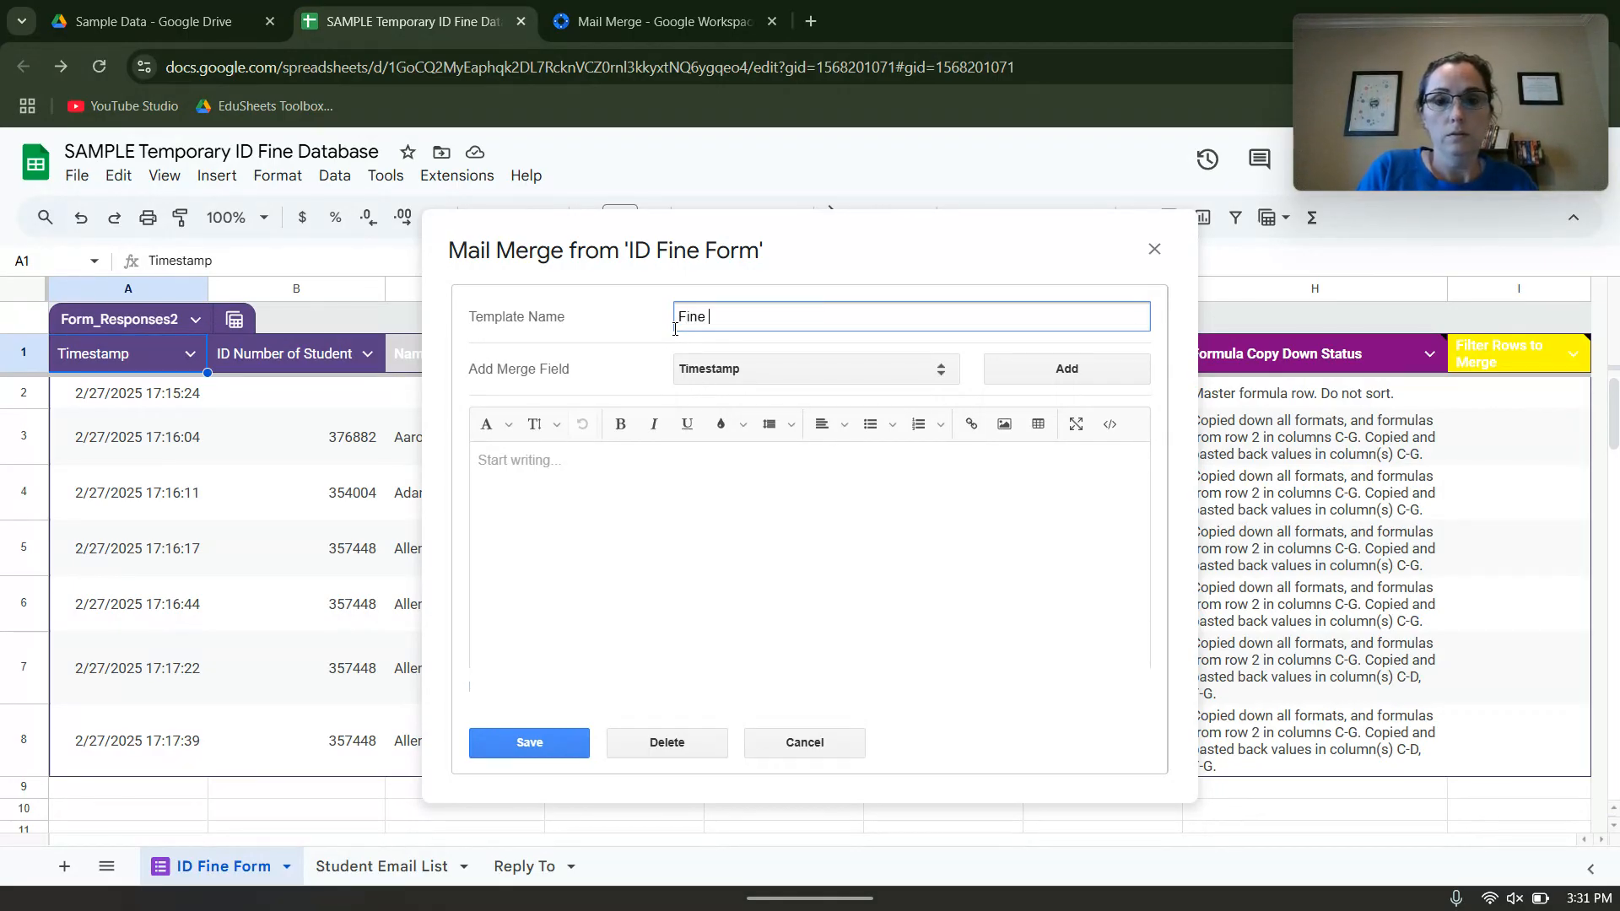
text(Email to Parents)
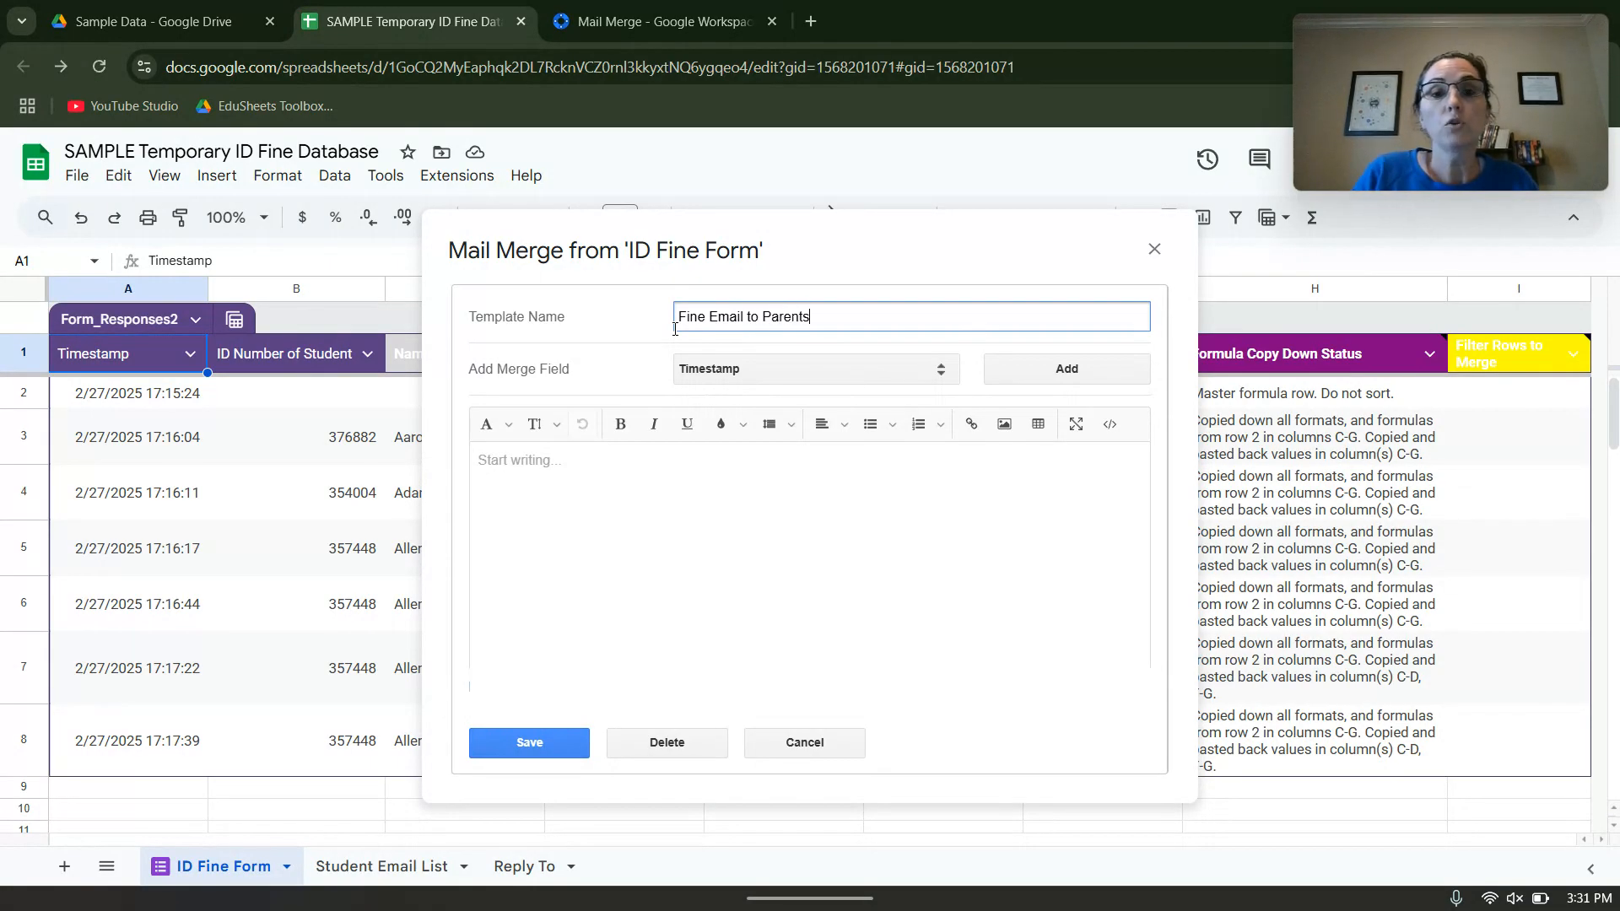
Begin the template body with "Parent or Guardian of" followed by the Name of Student merge field
click(646, 503)
text(Dear)
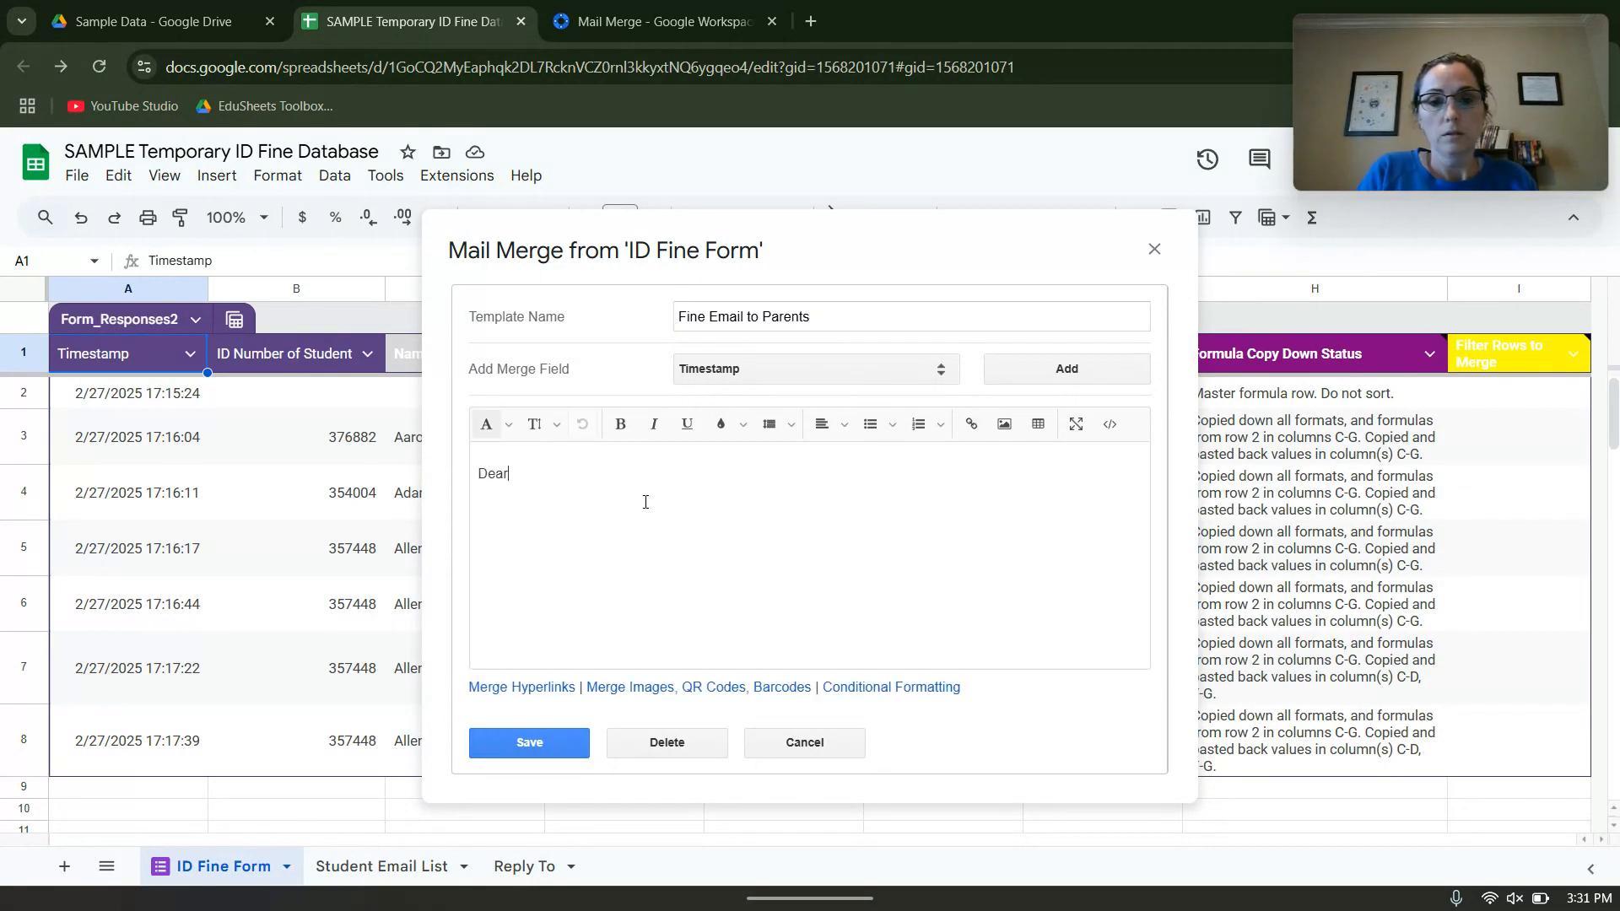
key(BackSpace)
key(BackSpace)
key(BackSpace)
key(BackSpace)
text(P)
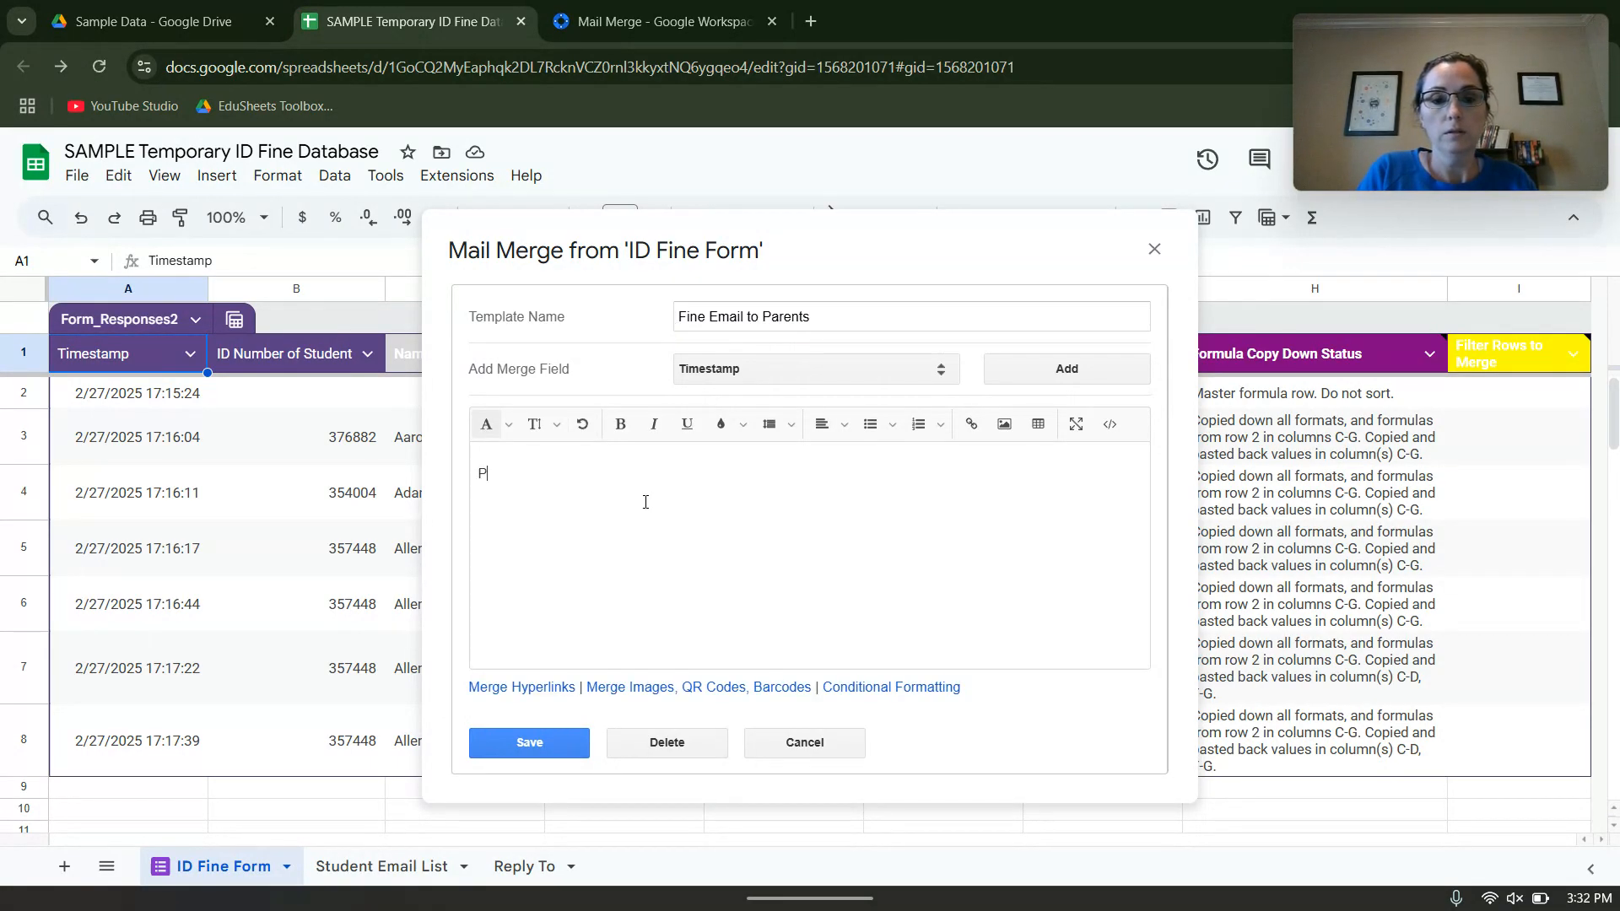
text(arent or Guardian of)
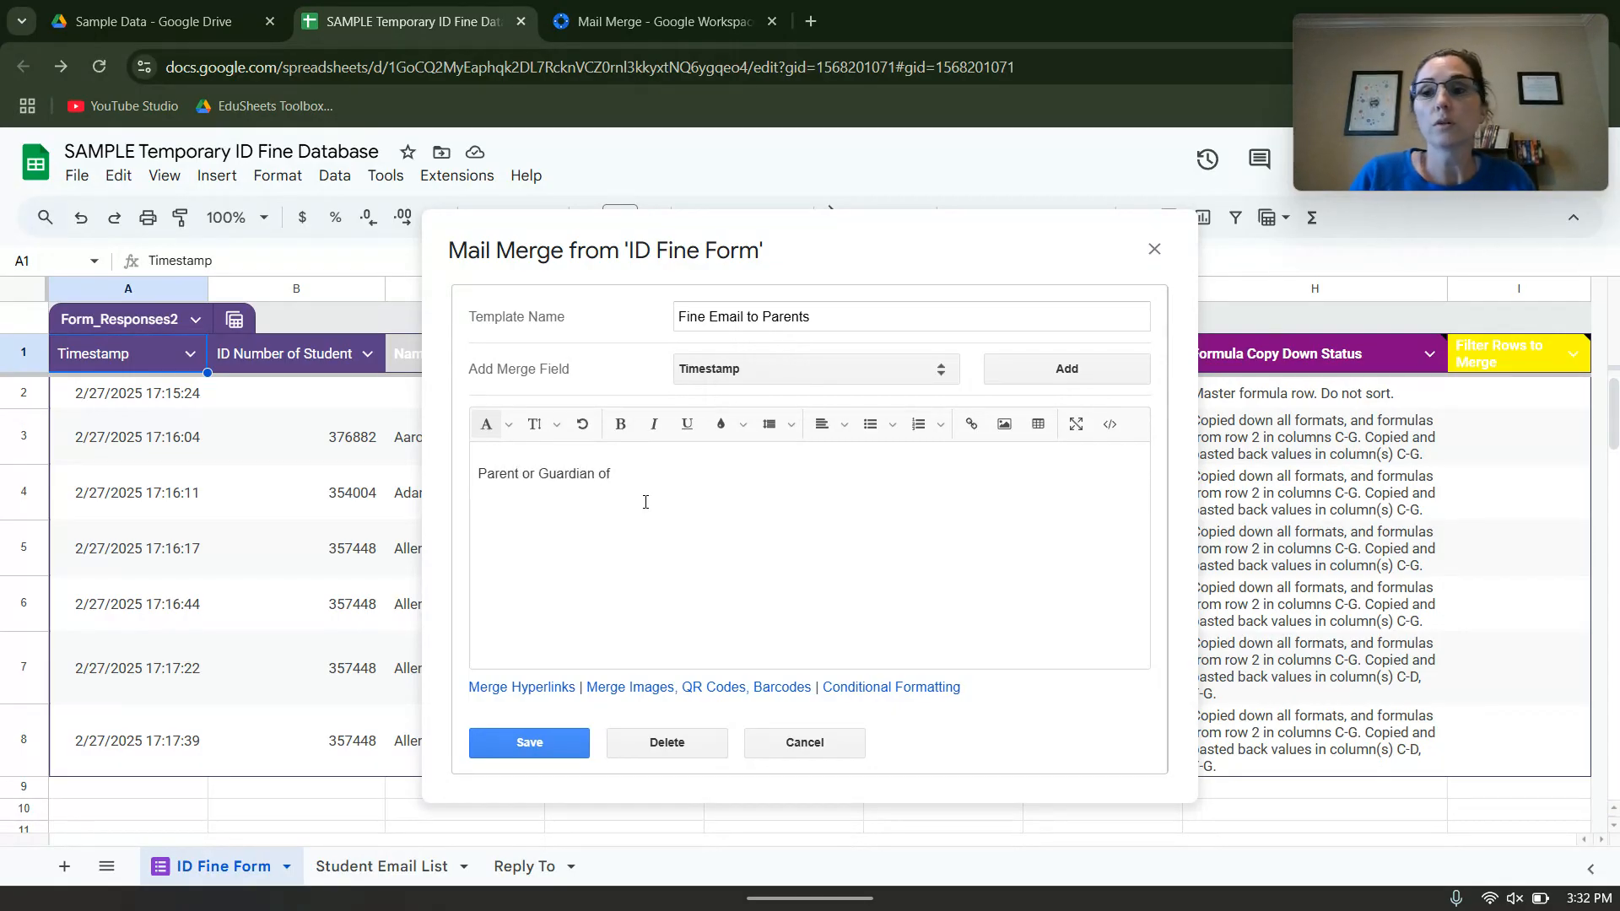
click(746, 369)
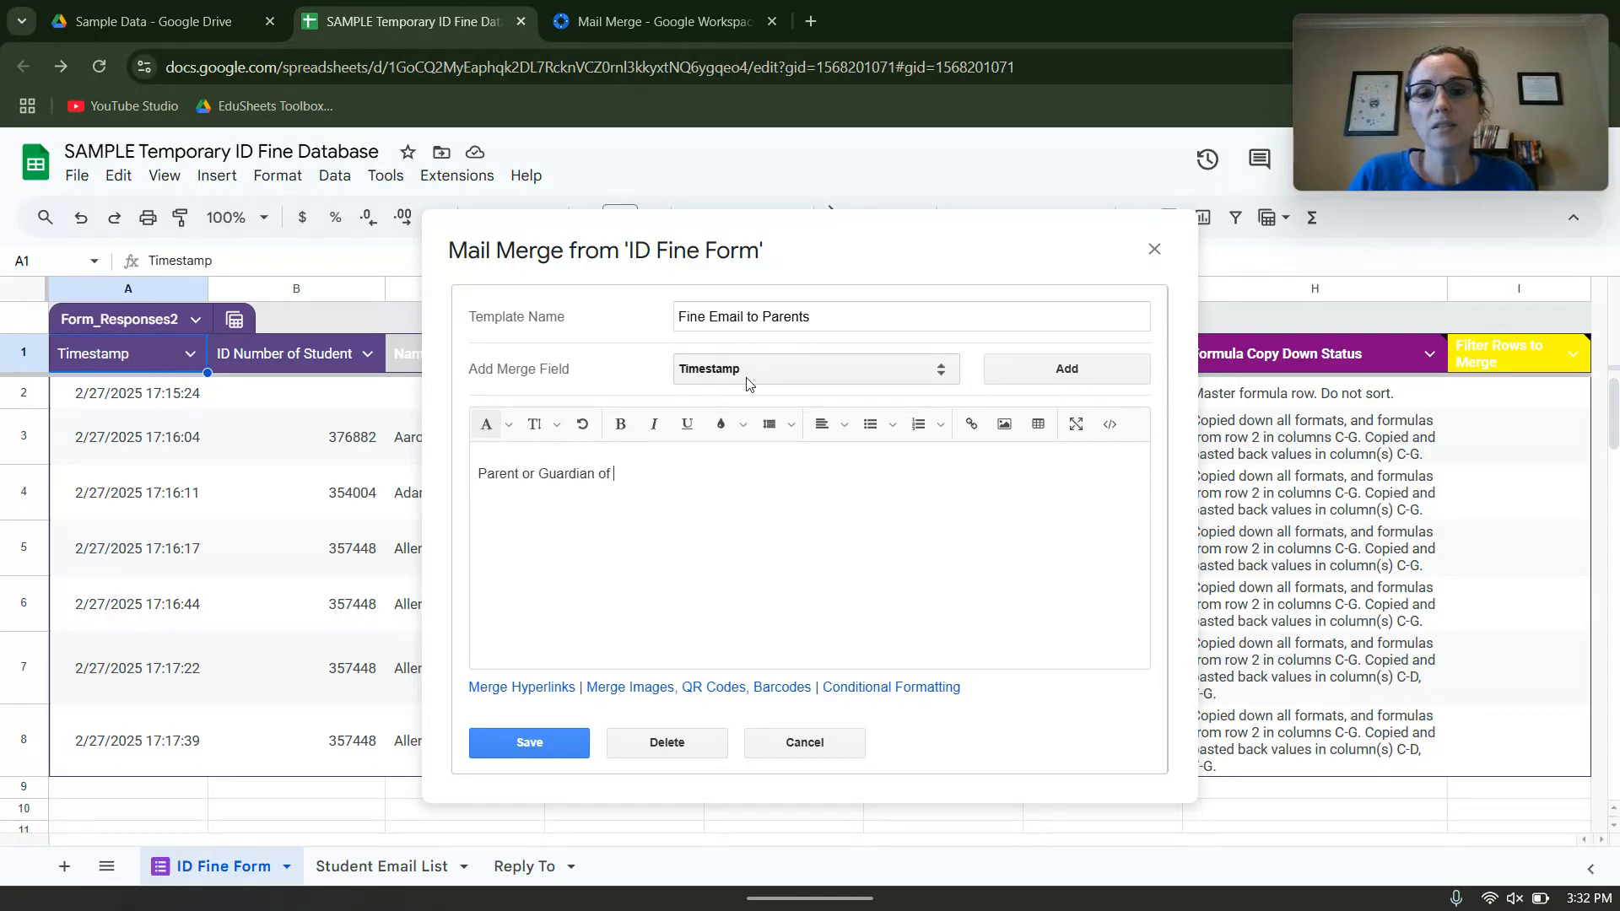
click(746, 448)
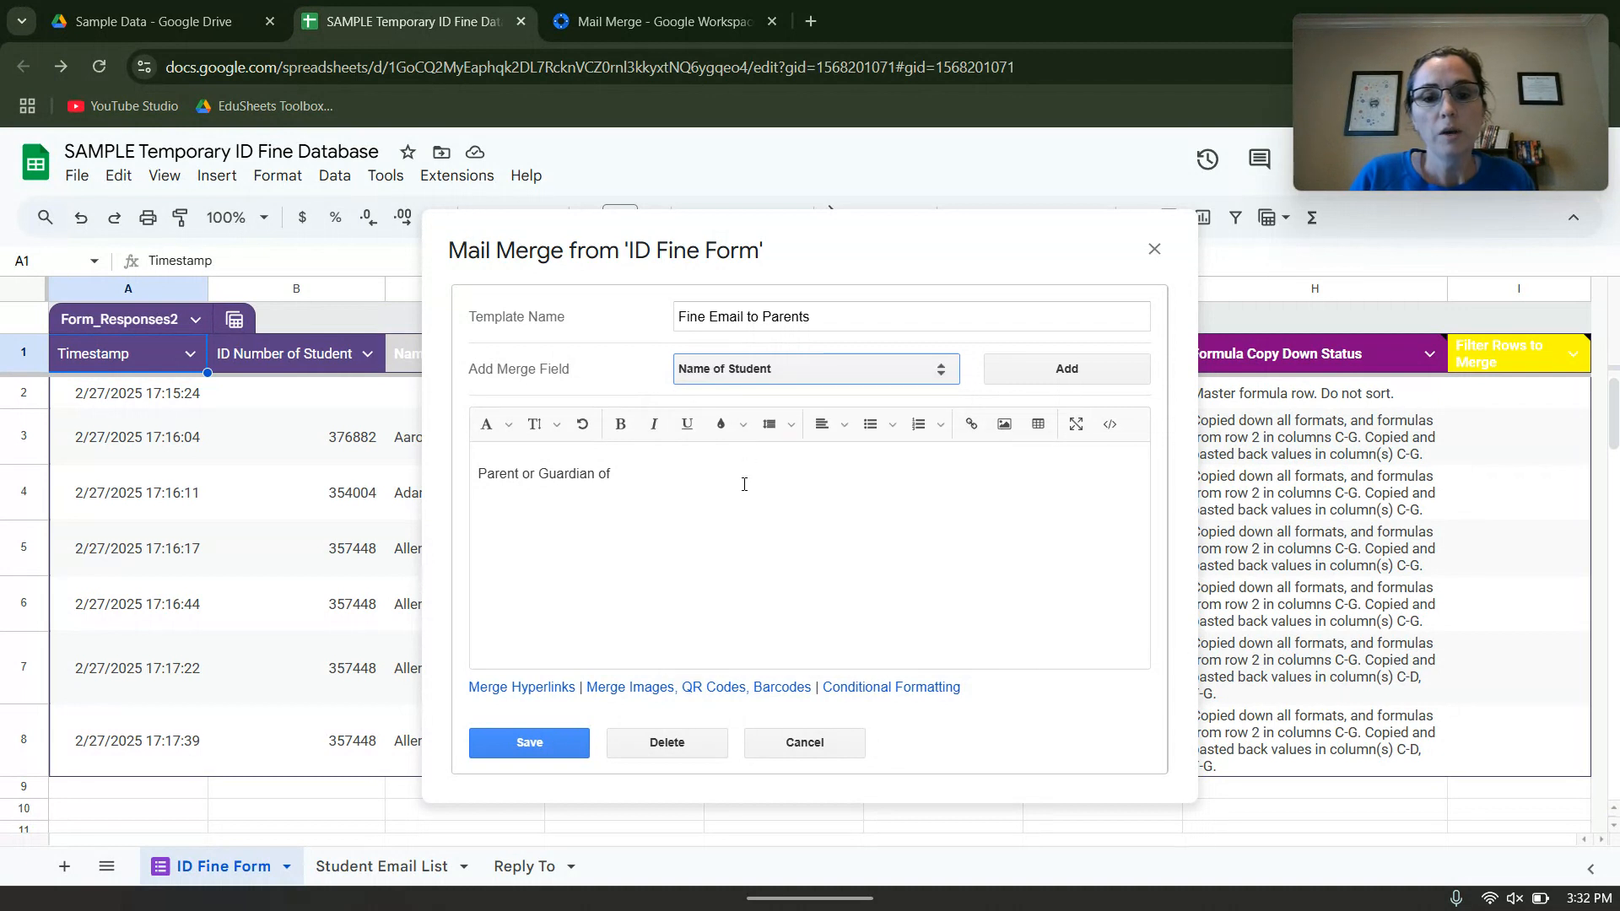
click(1066, 369)
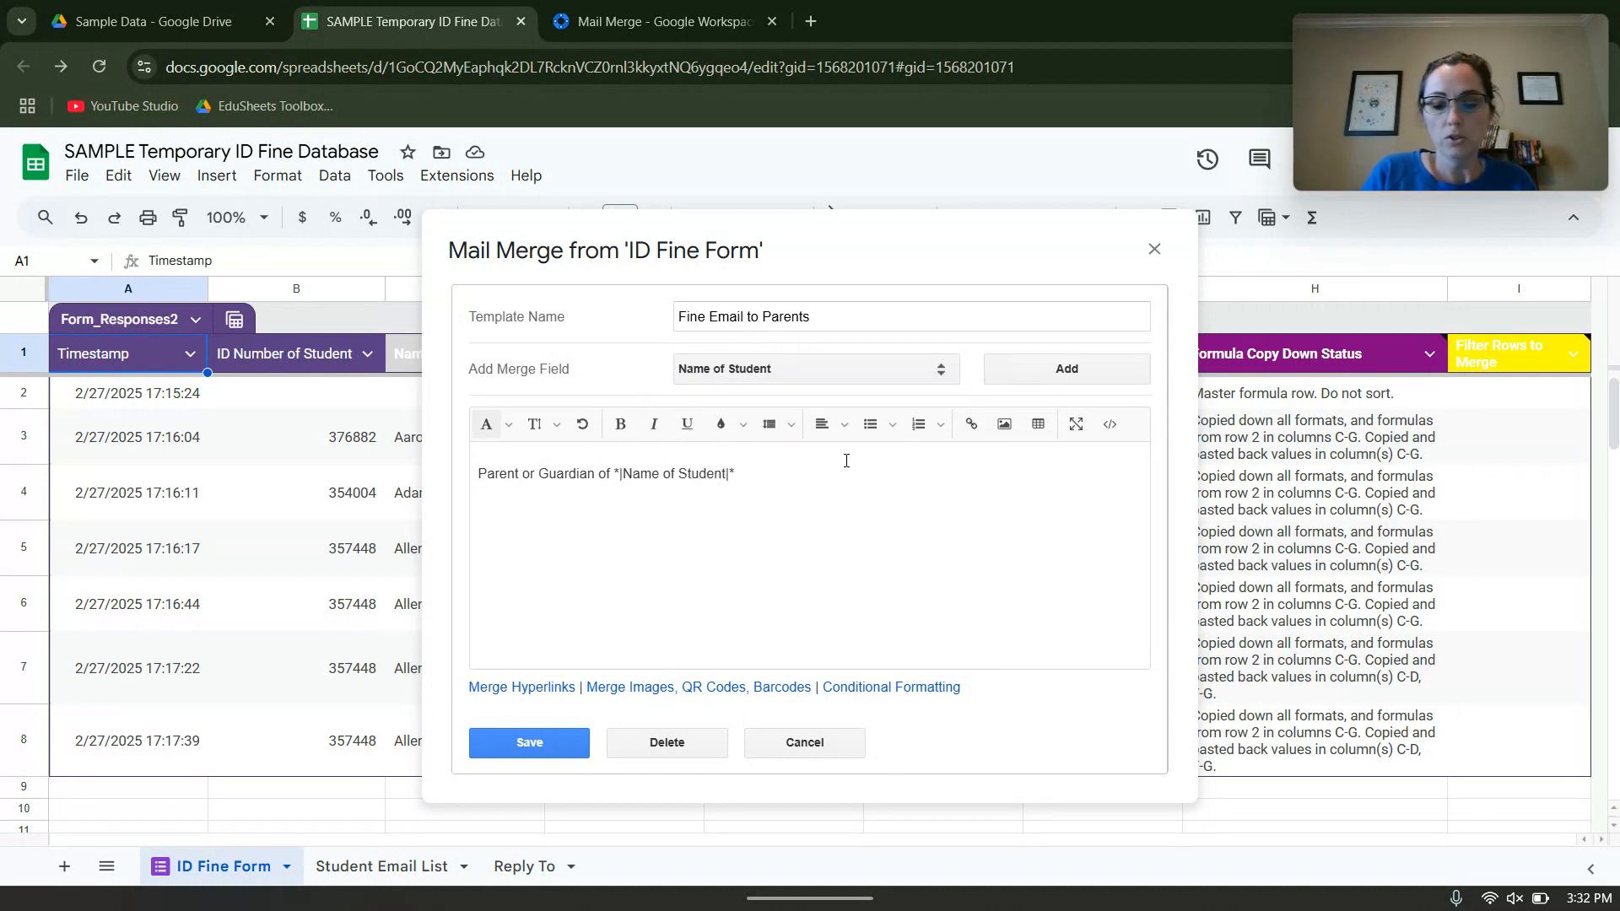
End the greeting with a comma and start a new paragraph reading "Your child requested a temporary ID today. He/she owes"
key(Return)
text(Your child )
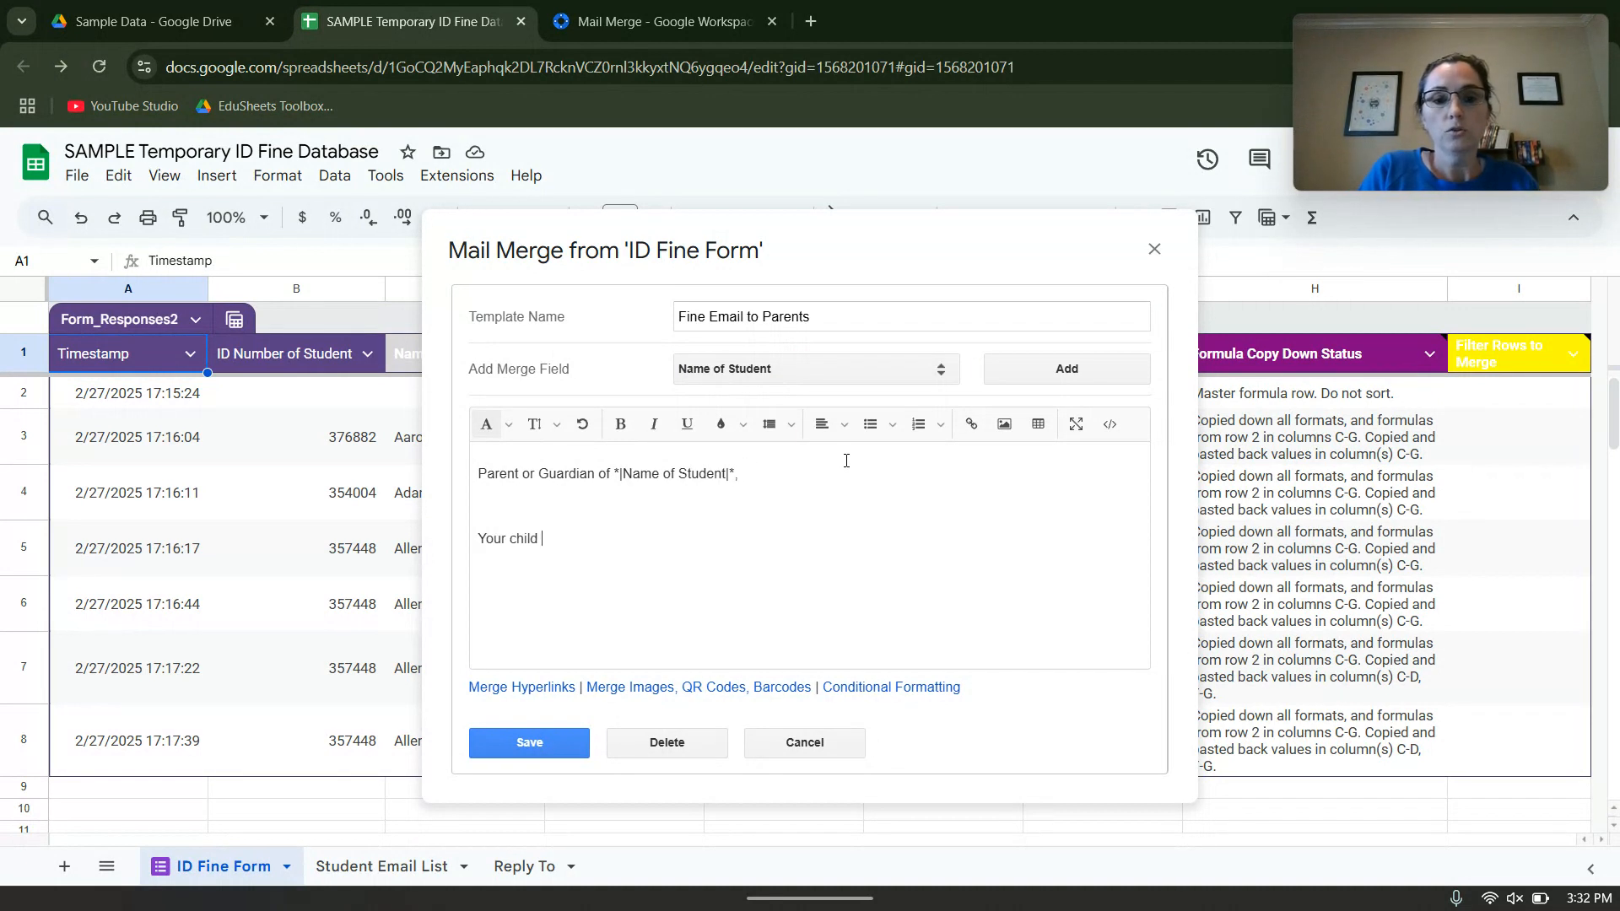
text(requested a termp)
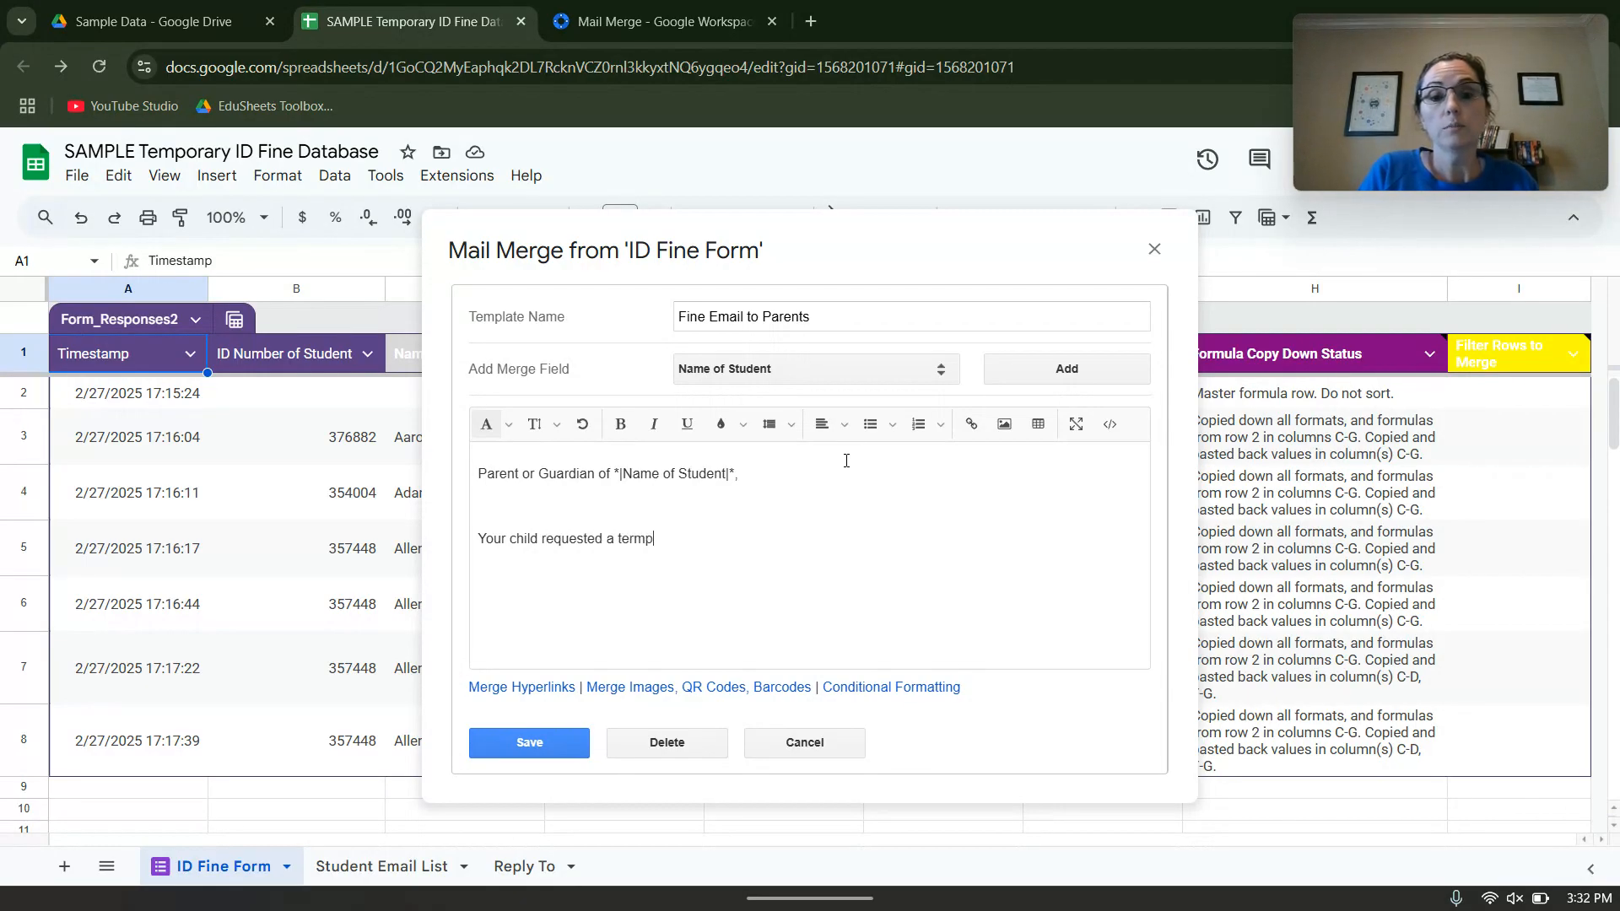
key(BackSpace)
key(BackSpace)
key(BackSpace)
text(mpoprrary ID)
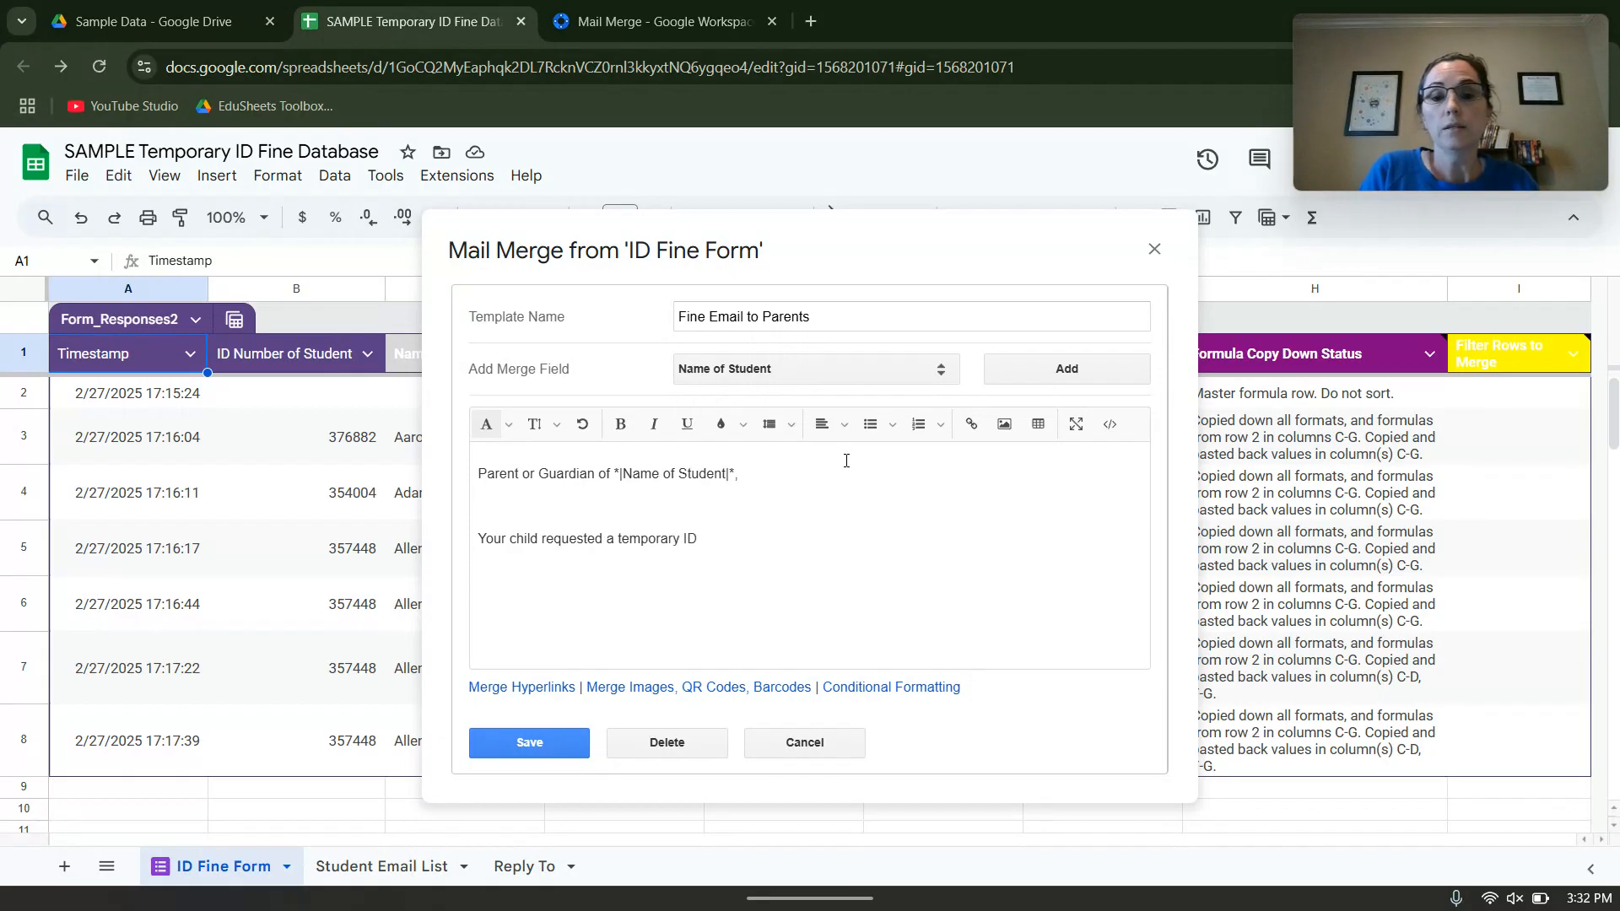
text( today.  He)
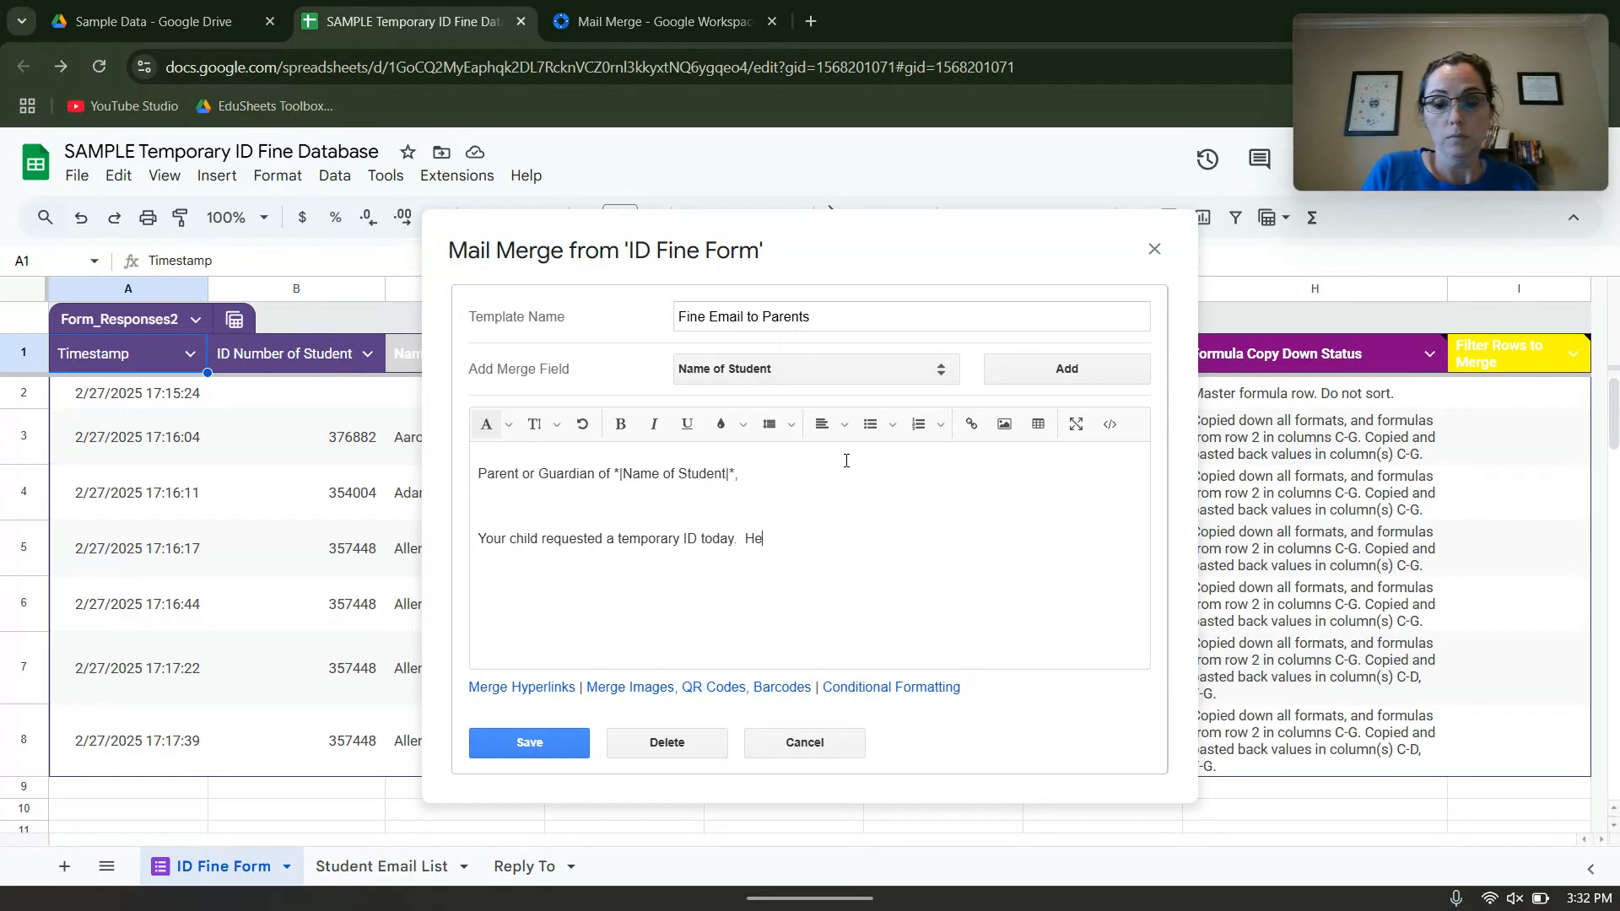
text(/she owes)
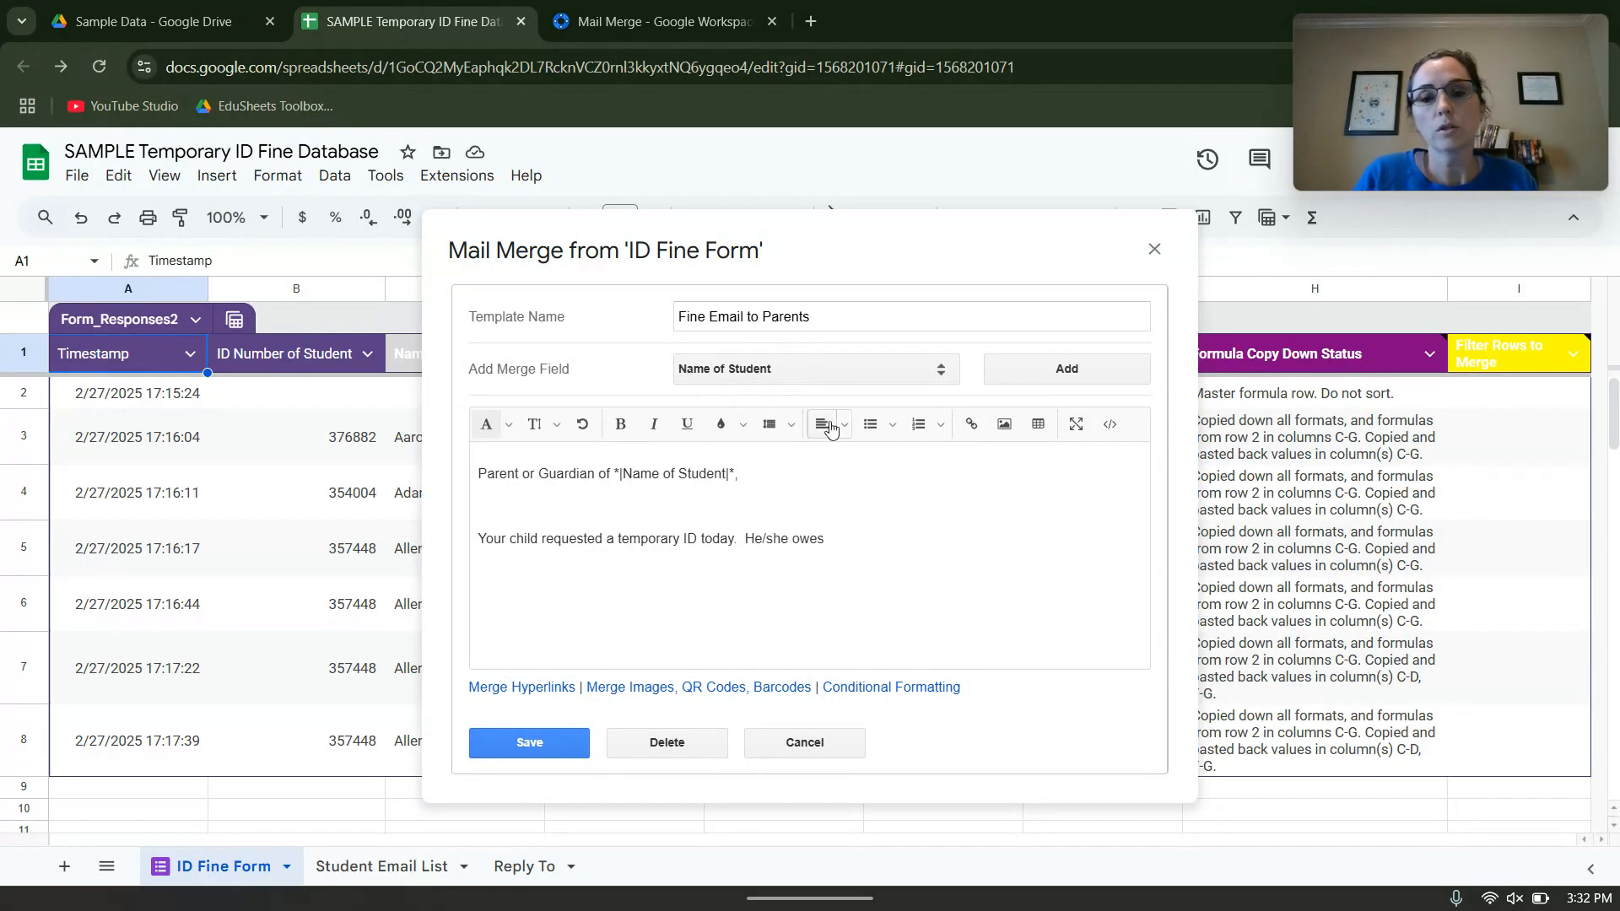
Insert the Fine Total merge field after "He/she owes" and continue the sentence with "for temporary IDs as of today"
click(815, 379)
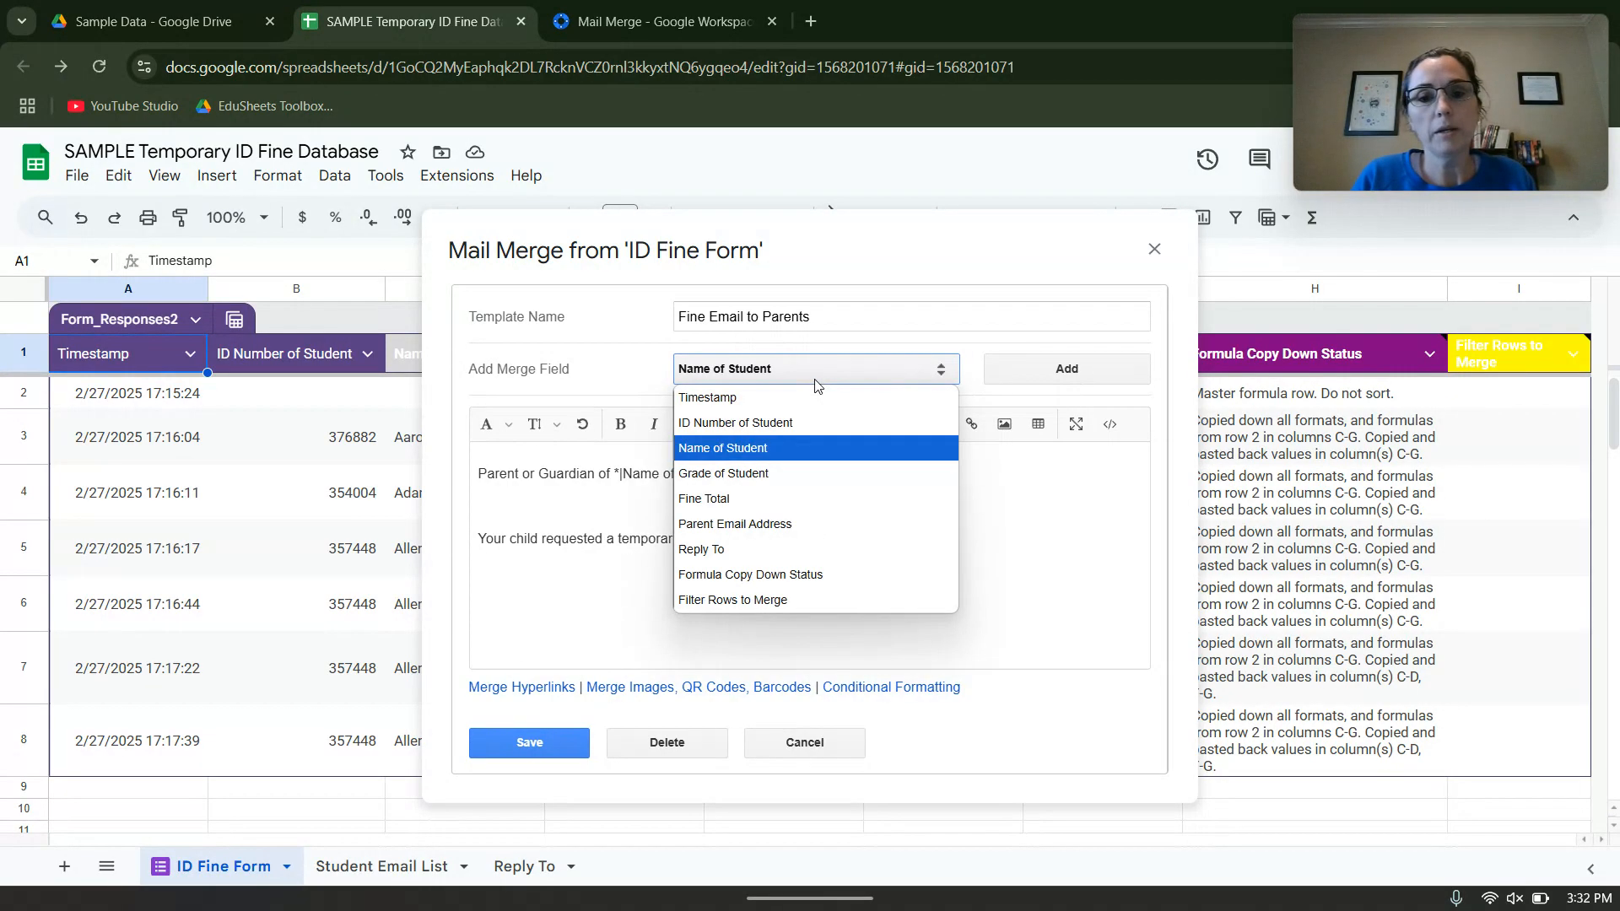
click(783, 503)
click(1064, 375)
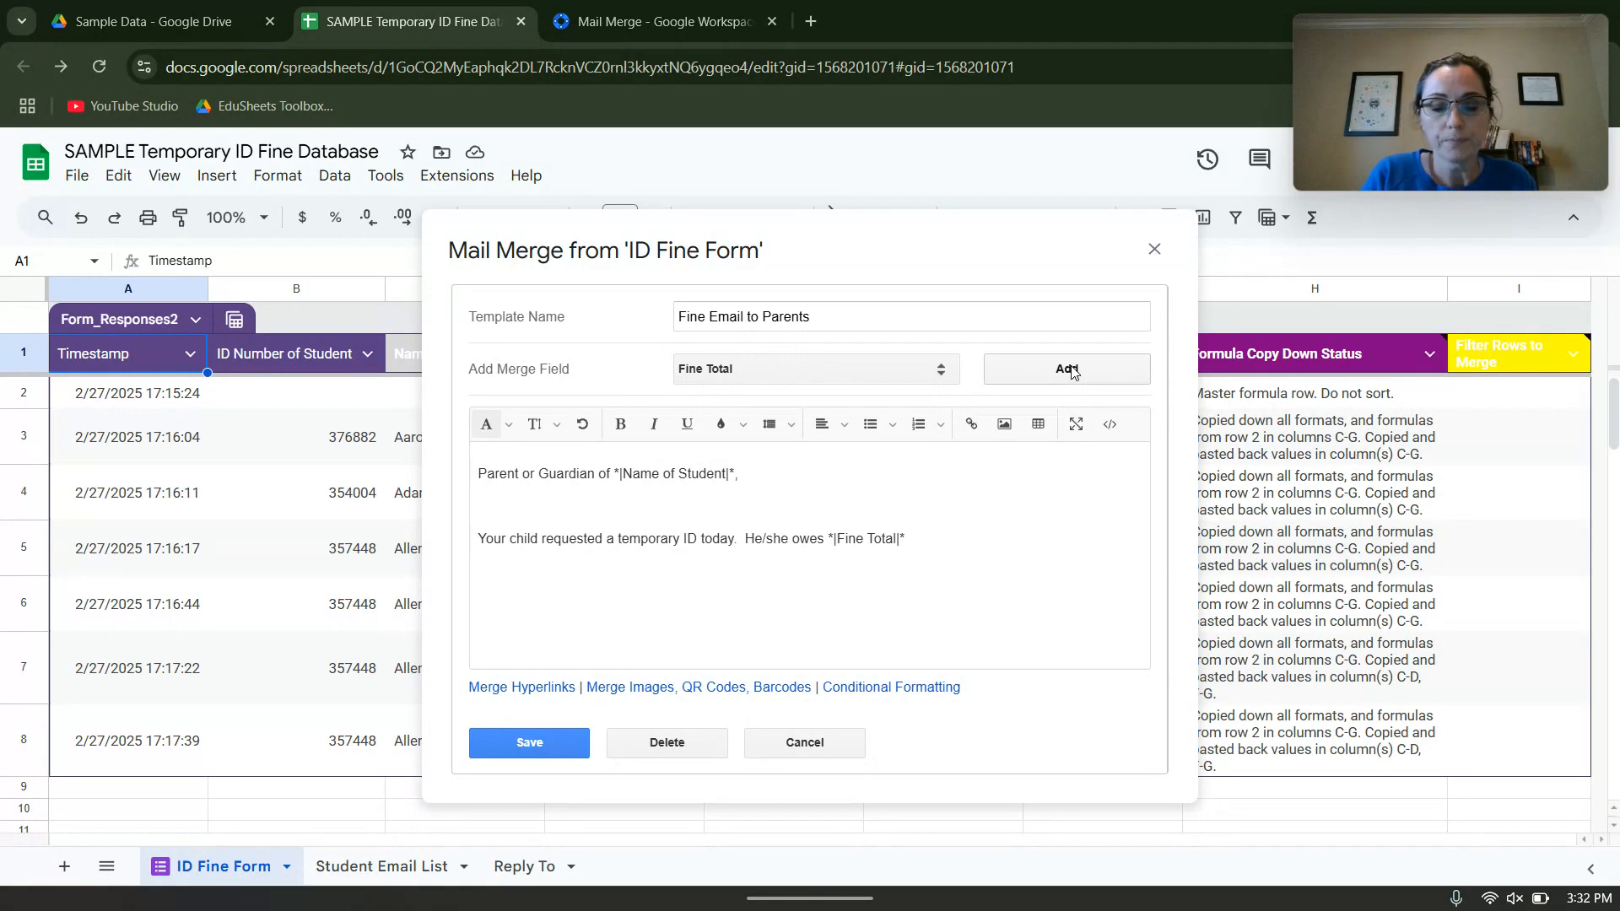
text(for templ)
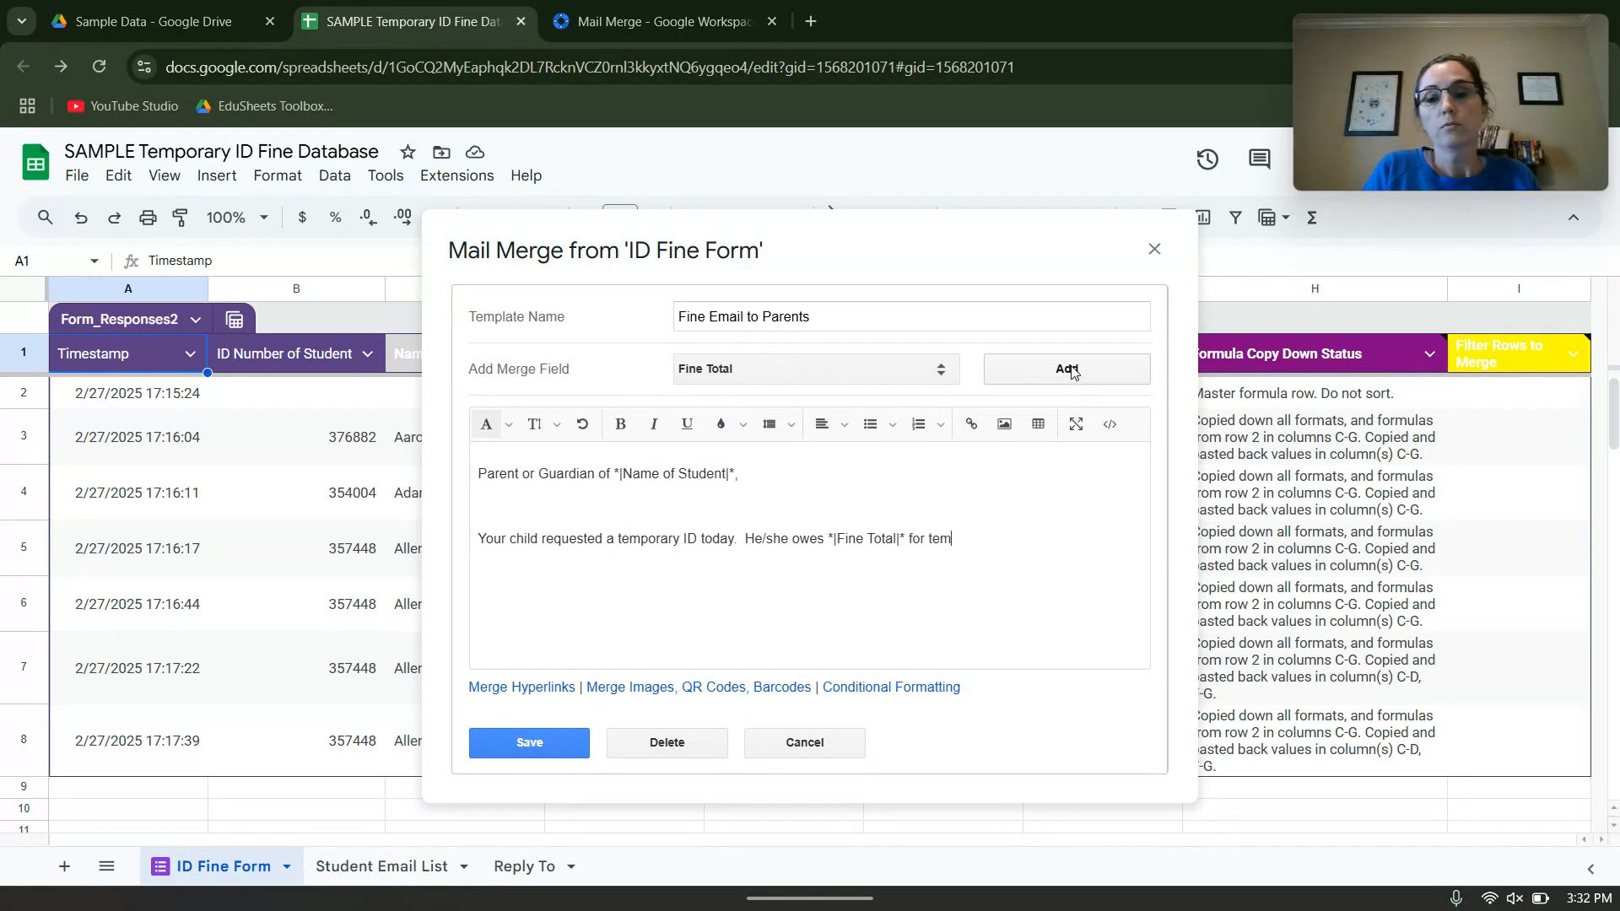
key(BackSpace)
text(oray)
key(BackSpace)
key(BackSpace)
key(BackSpace)
text(ary ID)
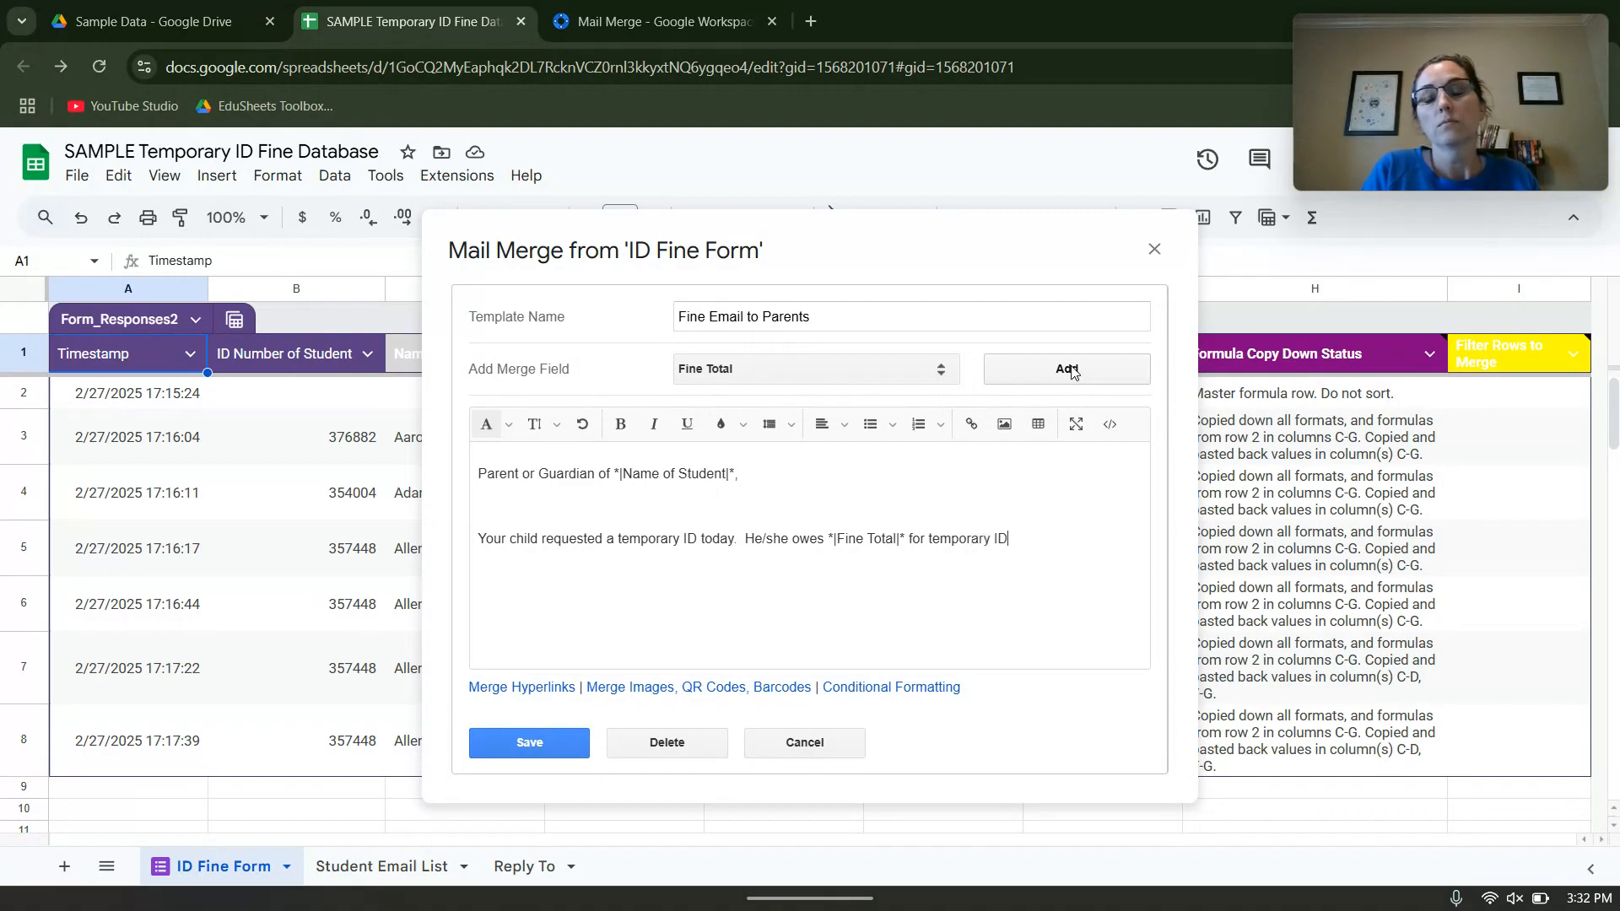
text(s as of tod)
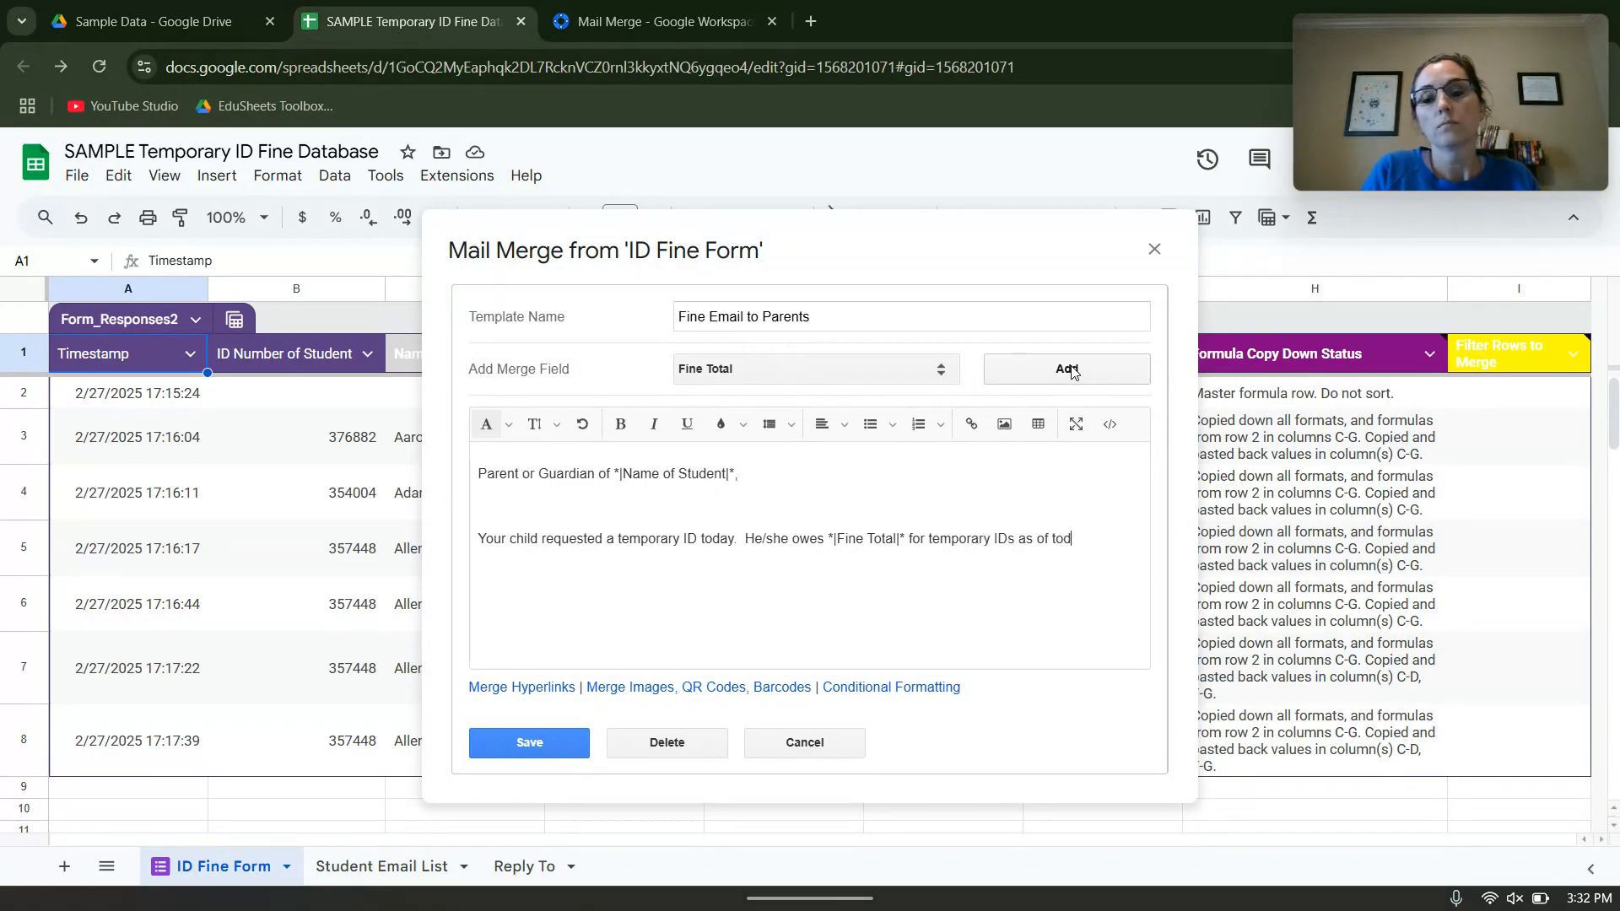
Finish the sentence and add "Please send your child wiht cash or pay online here" to the paragraph
text(ay.  Pleaes)
key(BackSpace)
key(BackSpace)
text(se send your child wiht cash or pay online here _)
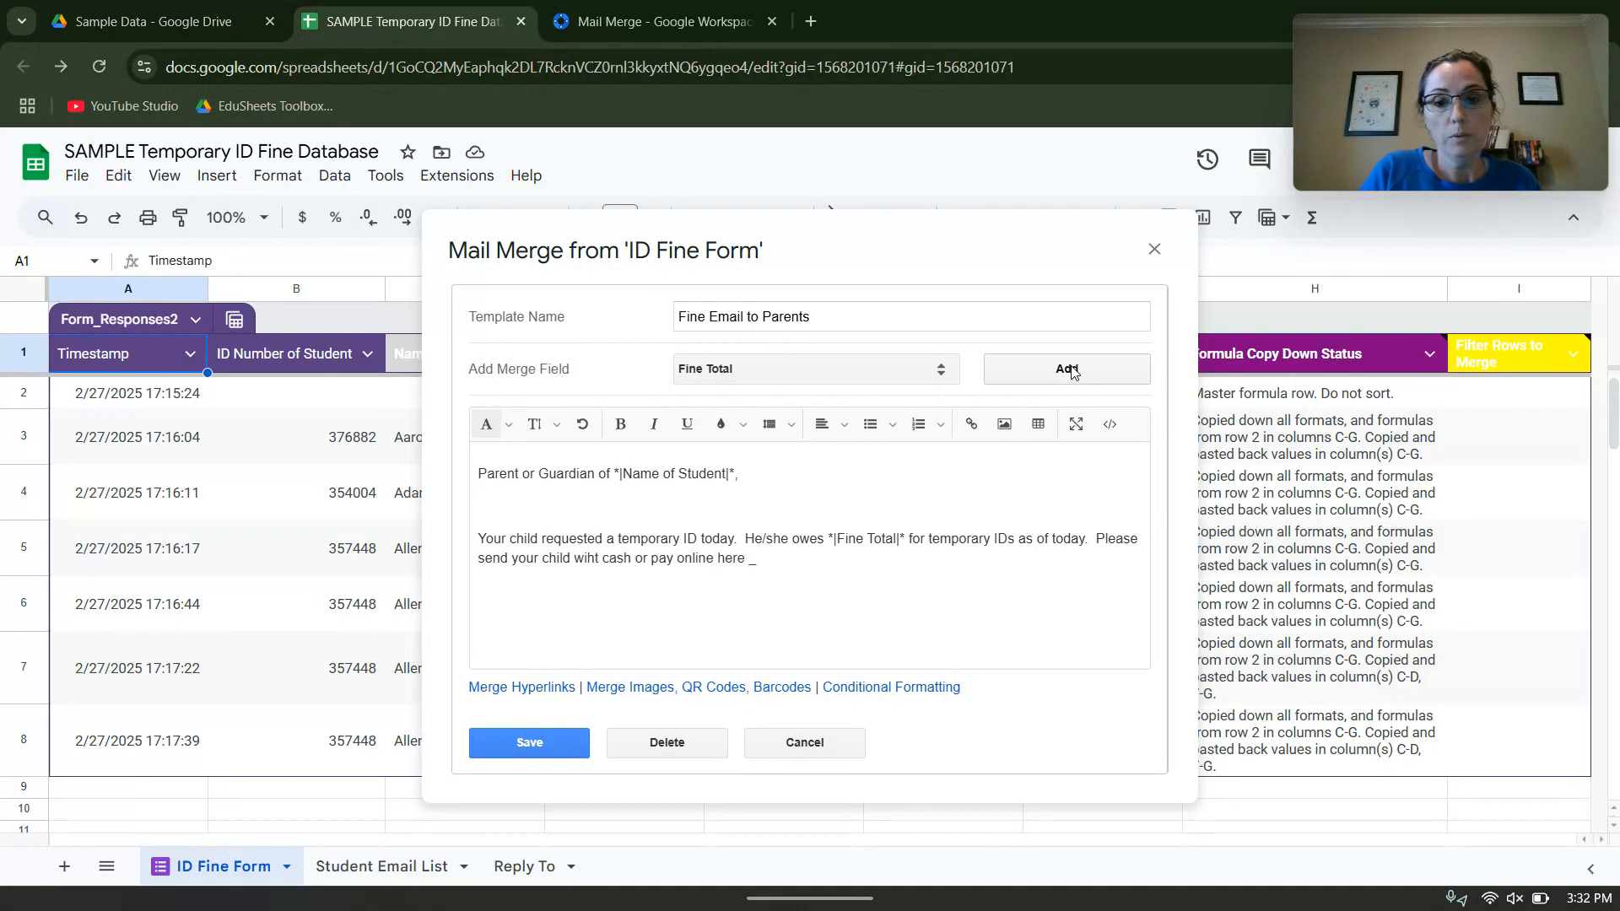
click(1067, 368)
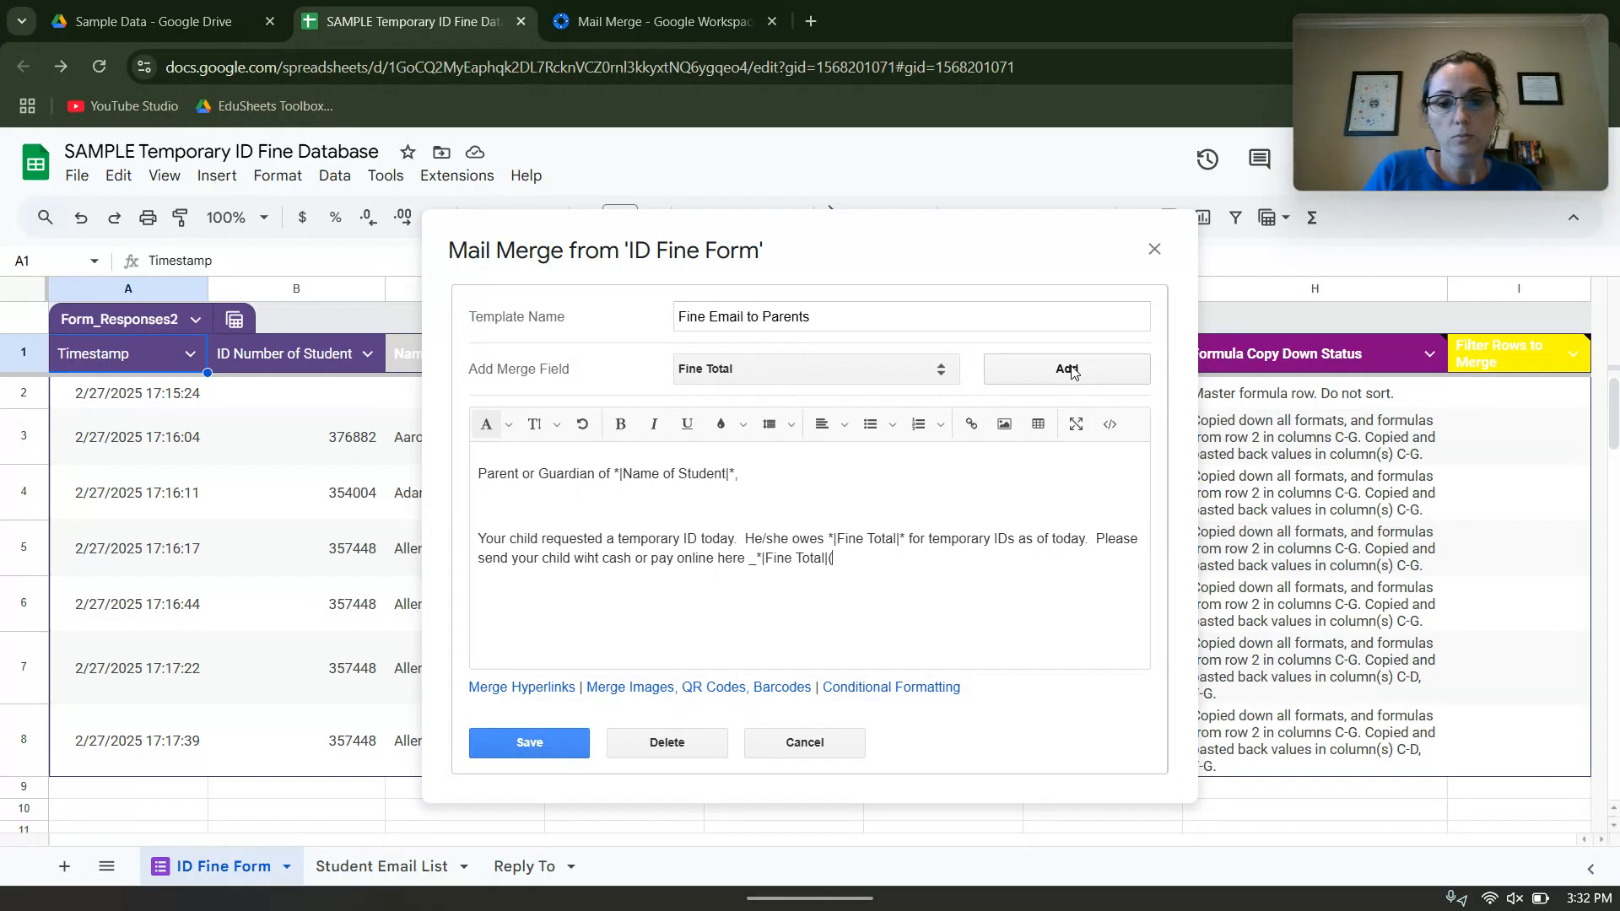
key(BackSpace)
key(BackSpace)
key(BackSpace)
key(BackSpace)
key(BackSpace)
key(BackSpace)
key(BackSpace)
key(BackSpace)
key(BackSpace)
key(BackSpace)
key(BackSpace)
key(BackSpace)
key(BackSpace)
key(BackSpace)
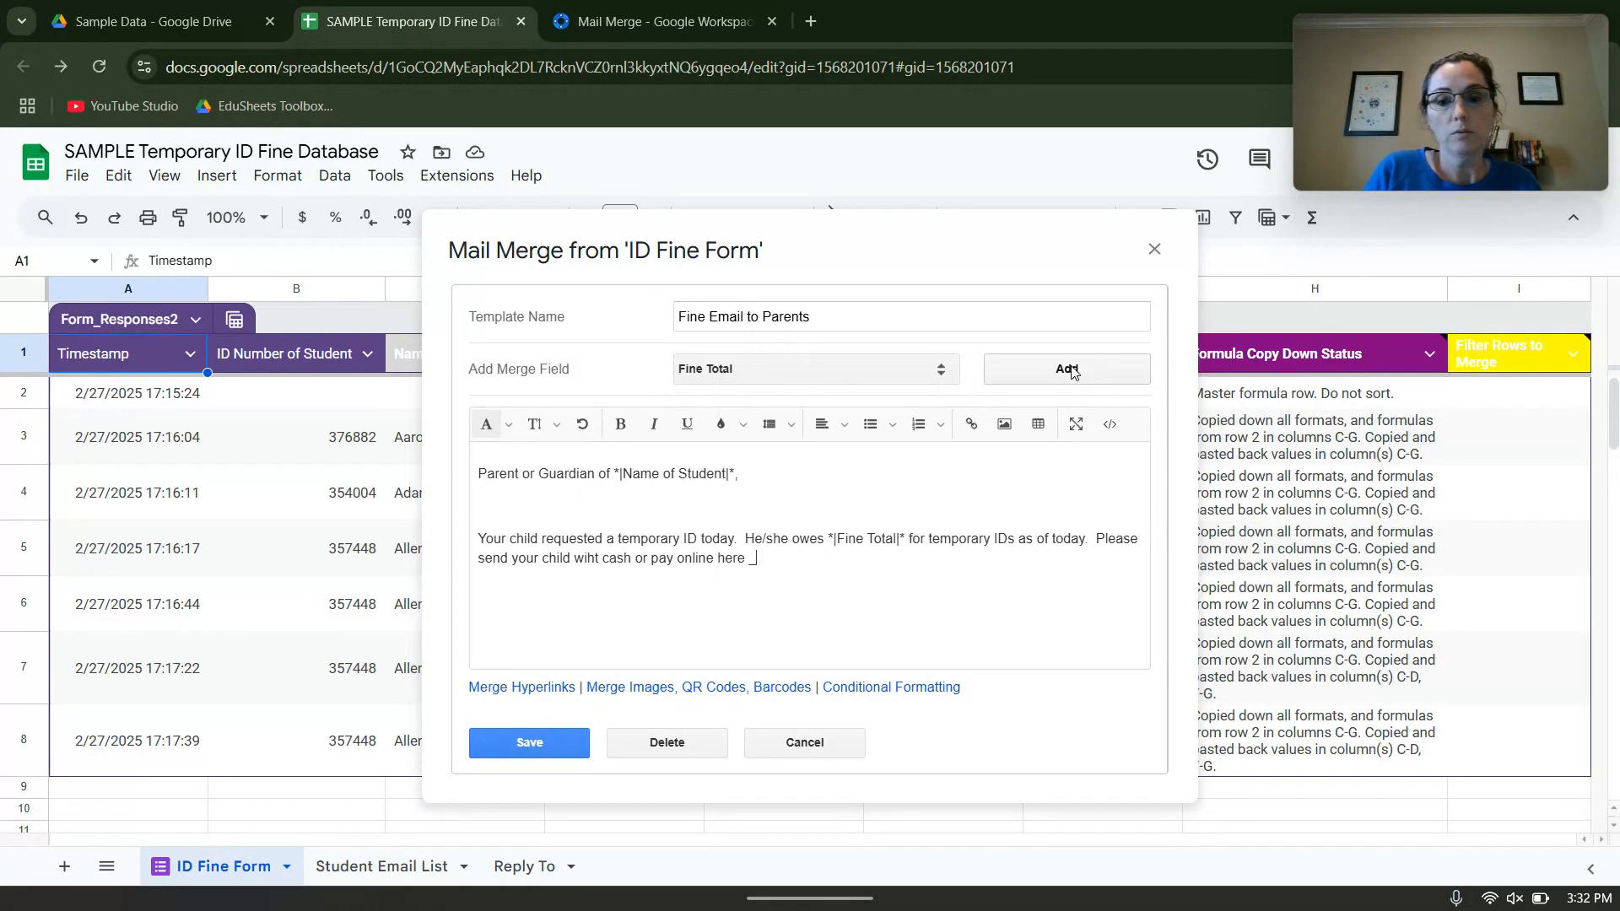
text(()
key(BackSpace)
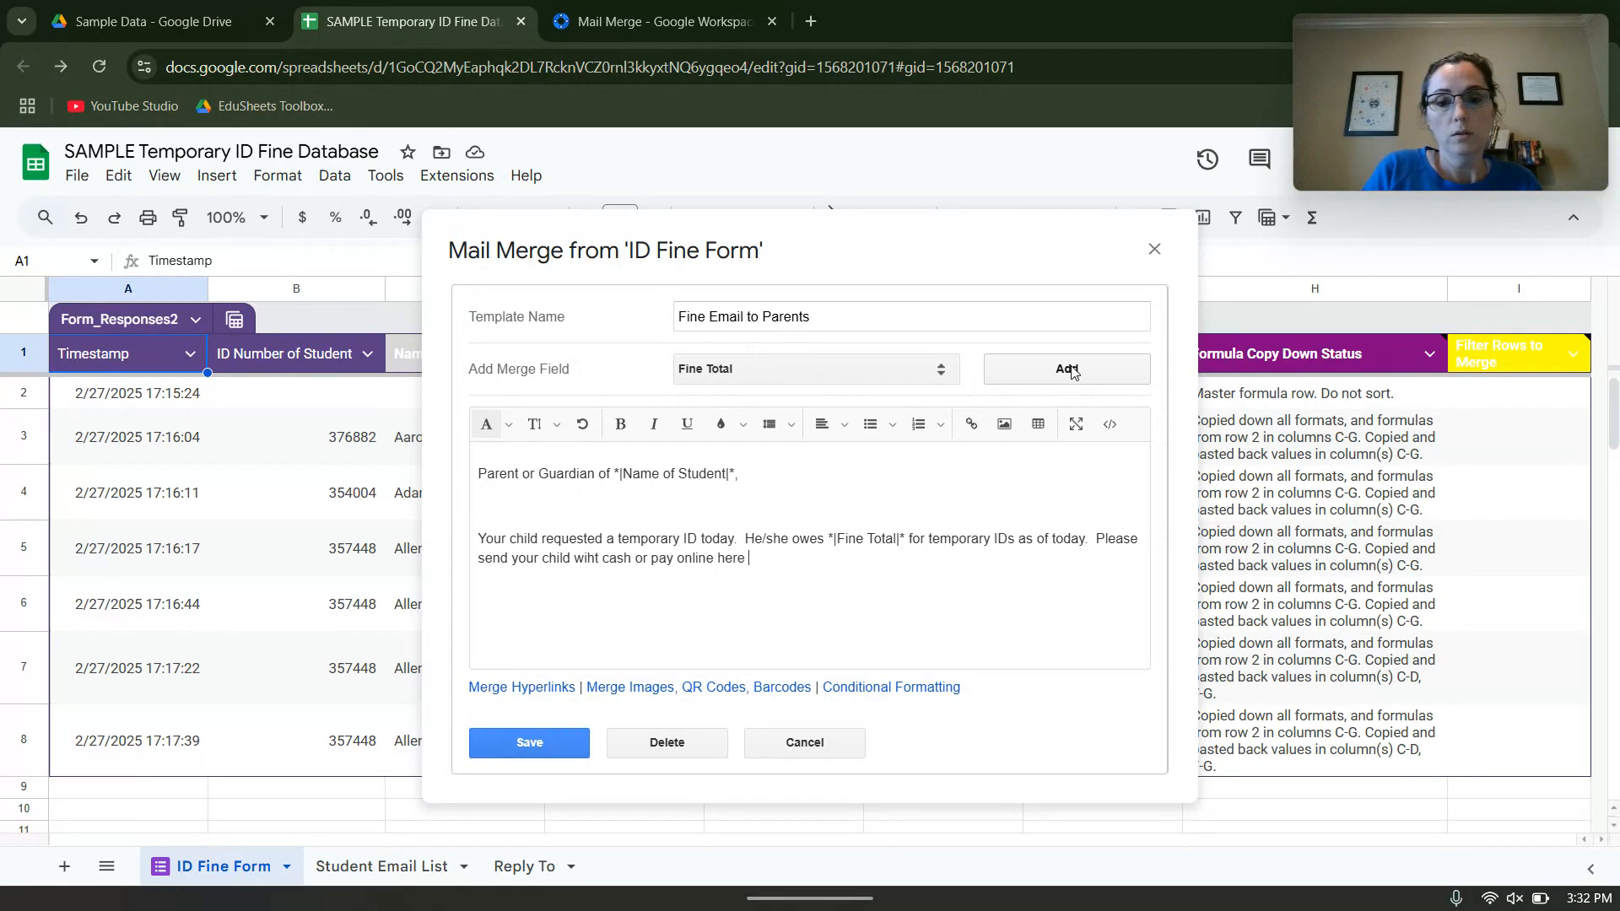
text((link))
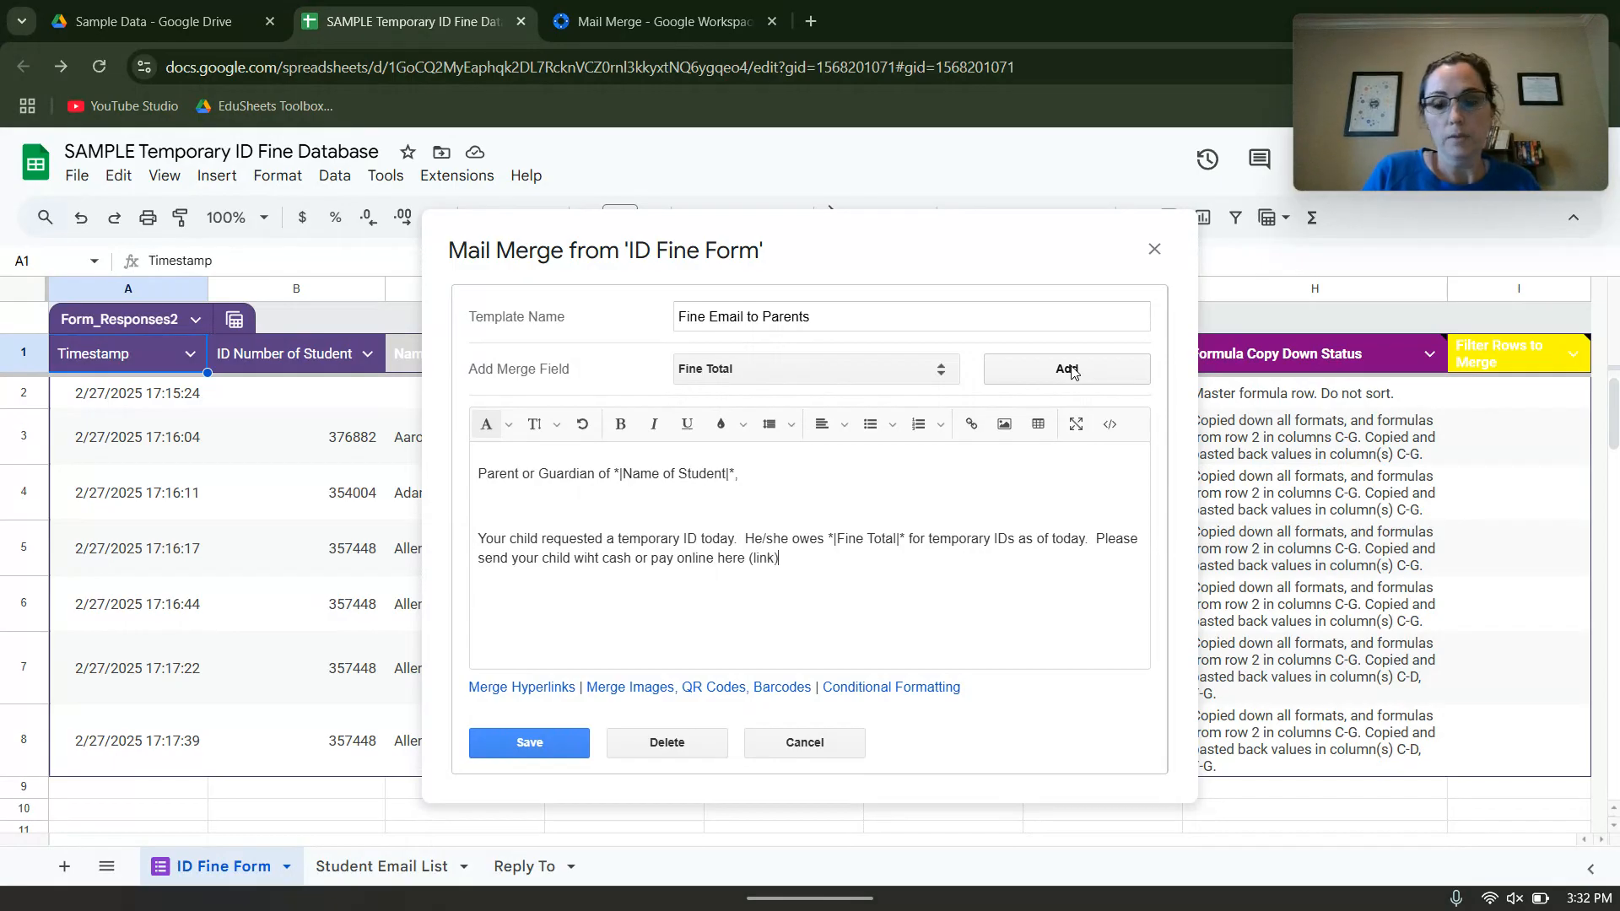
key(shift+Left)
key(shift+Left)
key(shift+Left)
key(shift+Left)
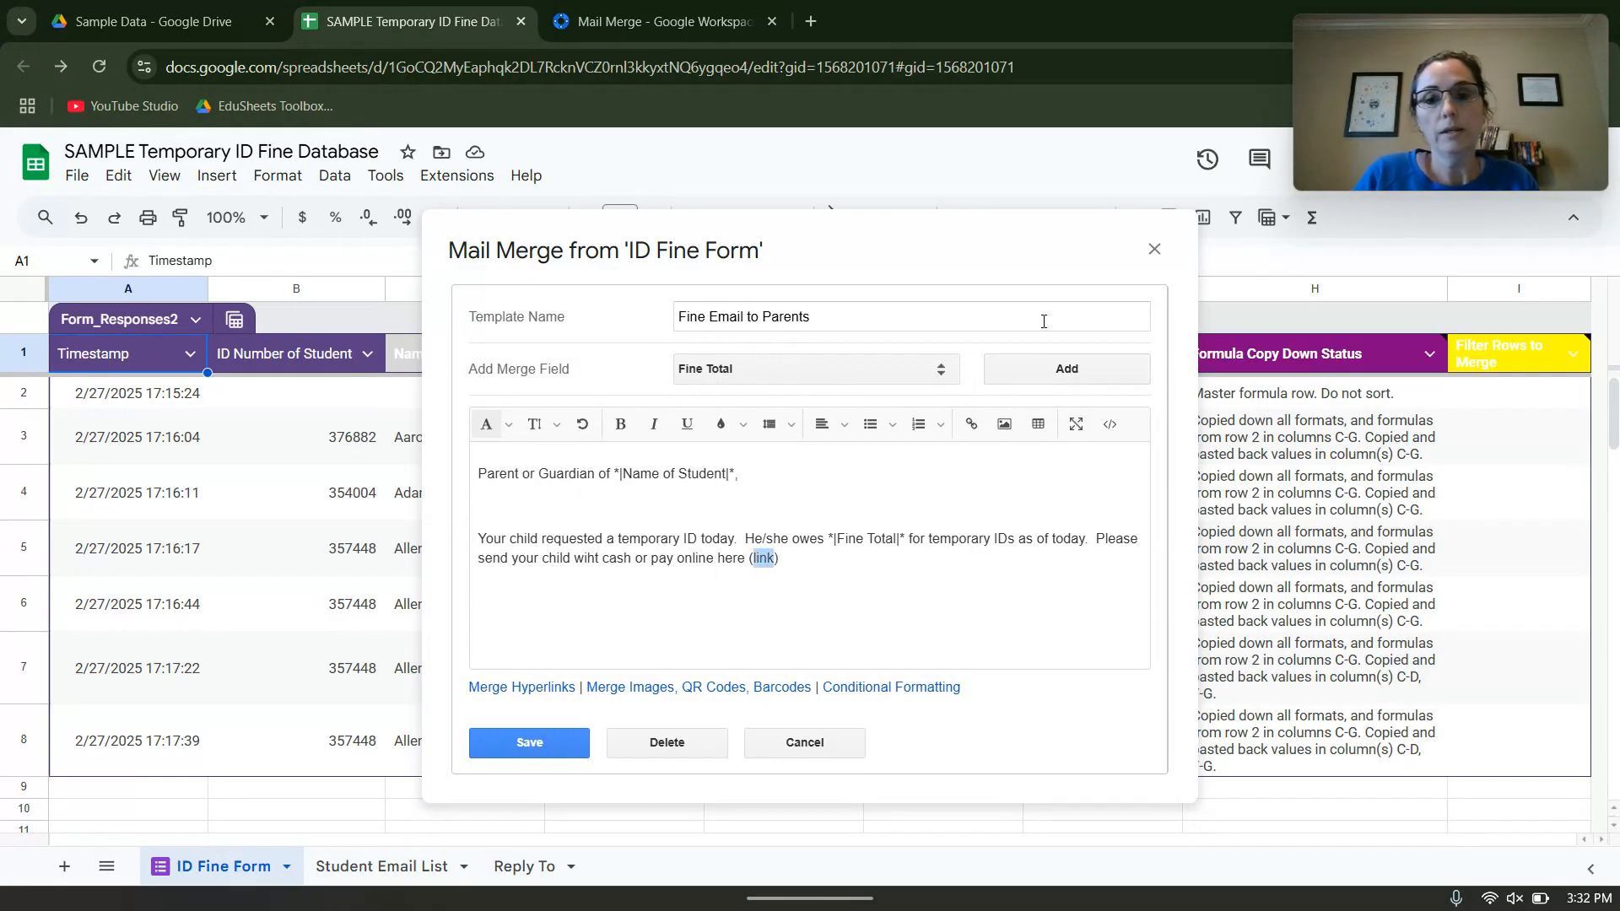
click(973, 426)
click(855, 490)
text(www.)
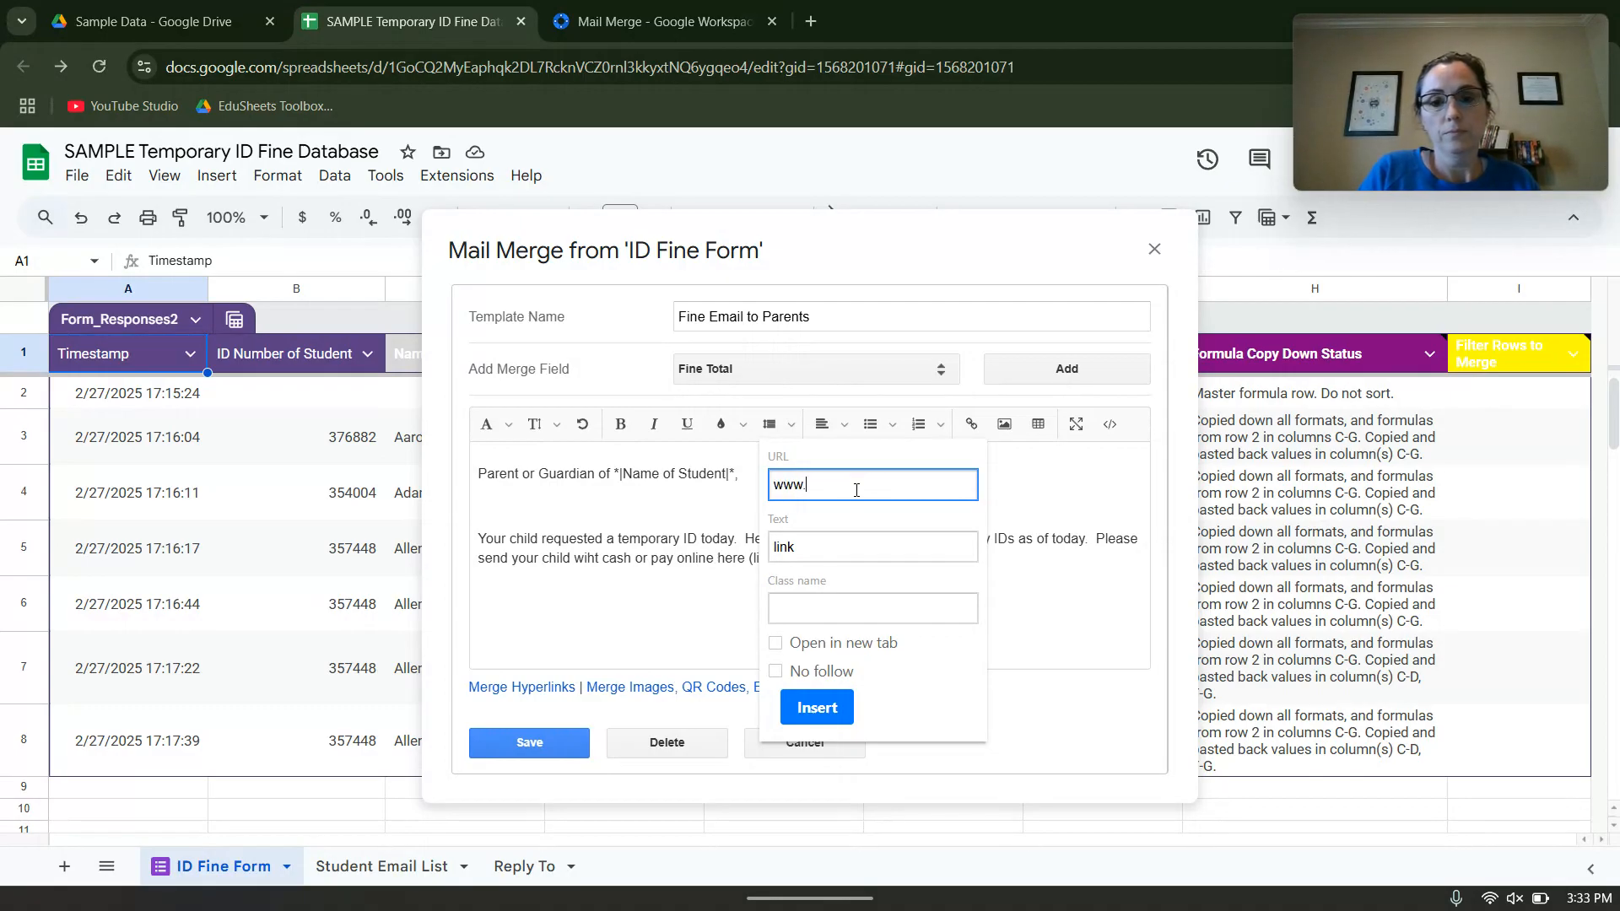
text(payonline.com)
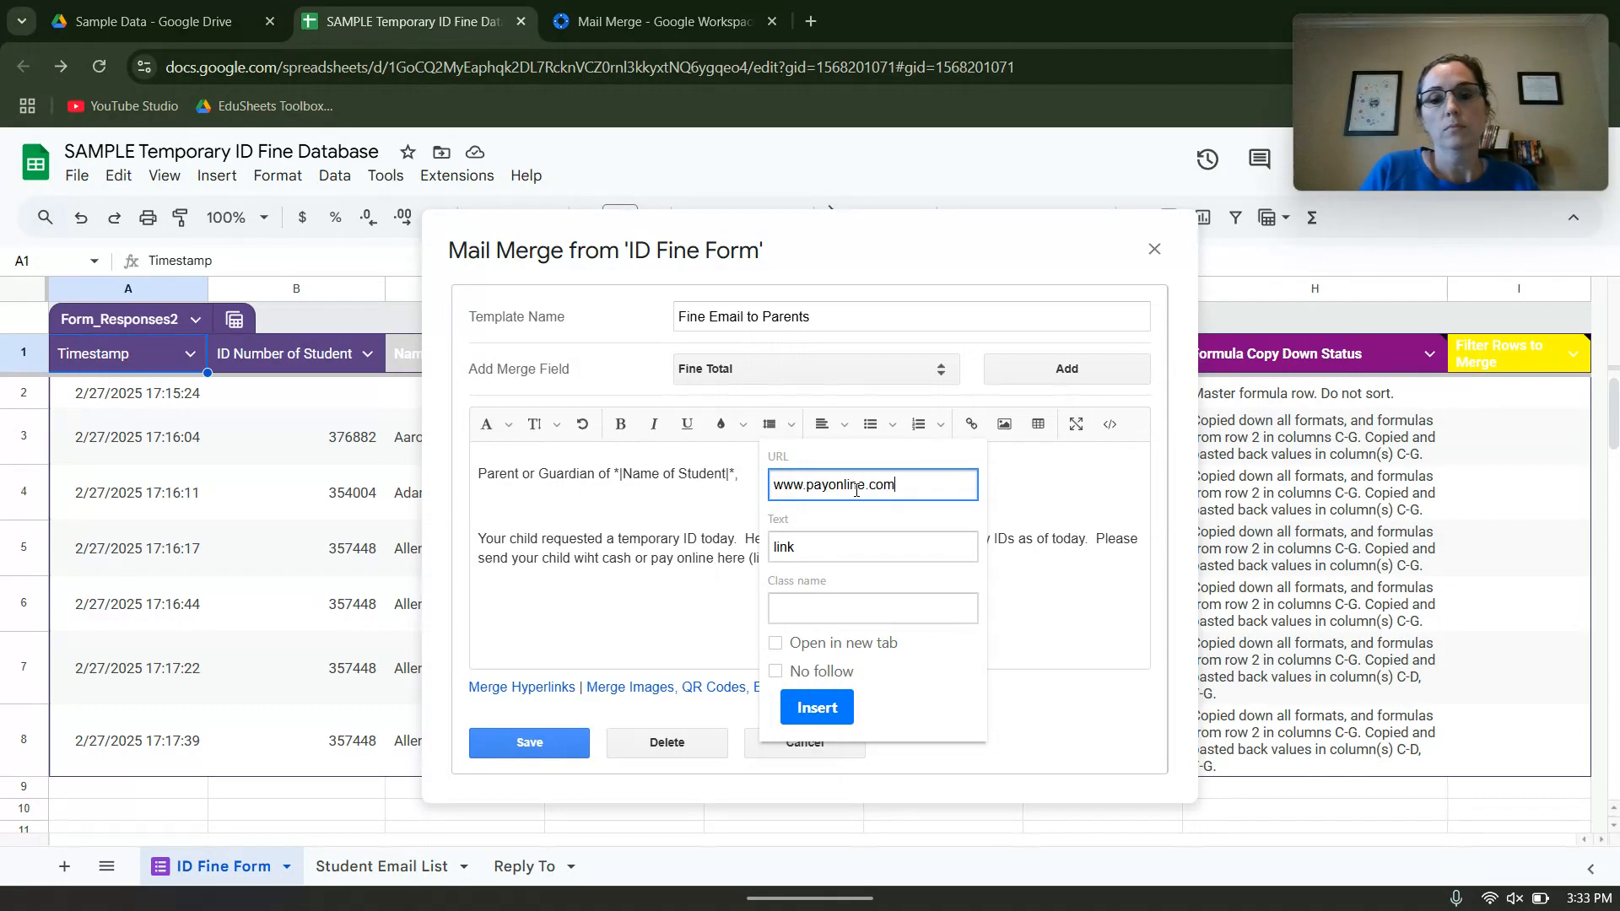
click(775, 644)
click(797, 711)
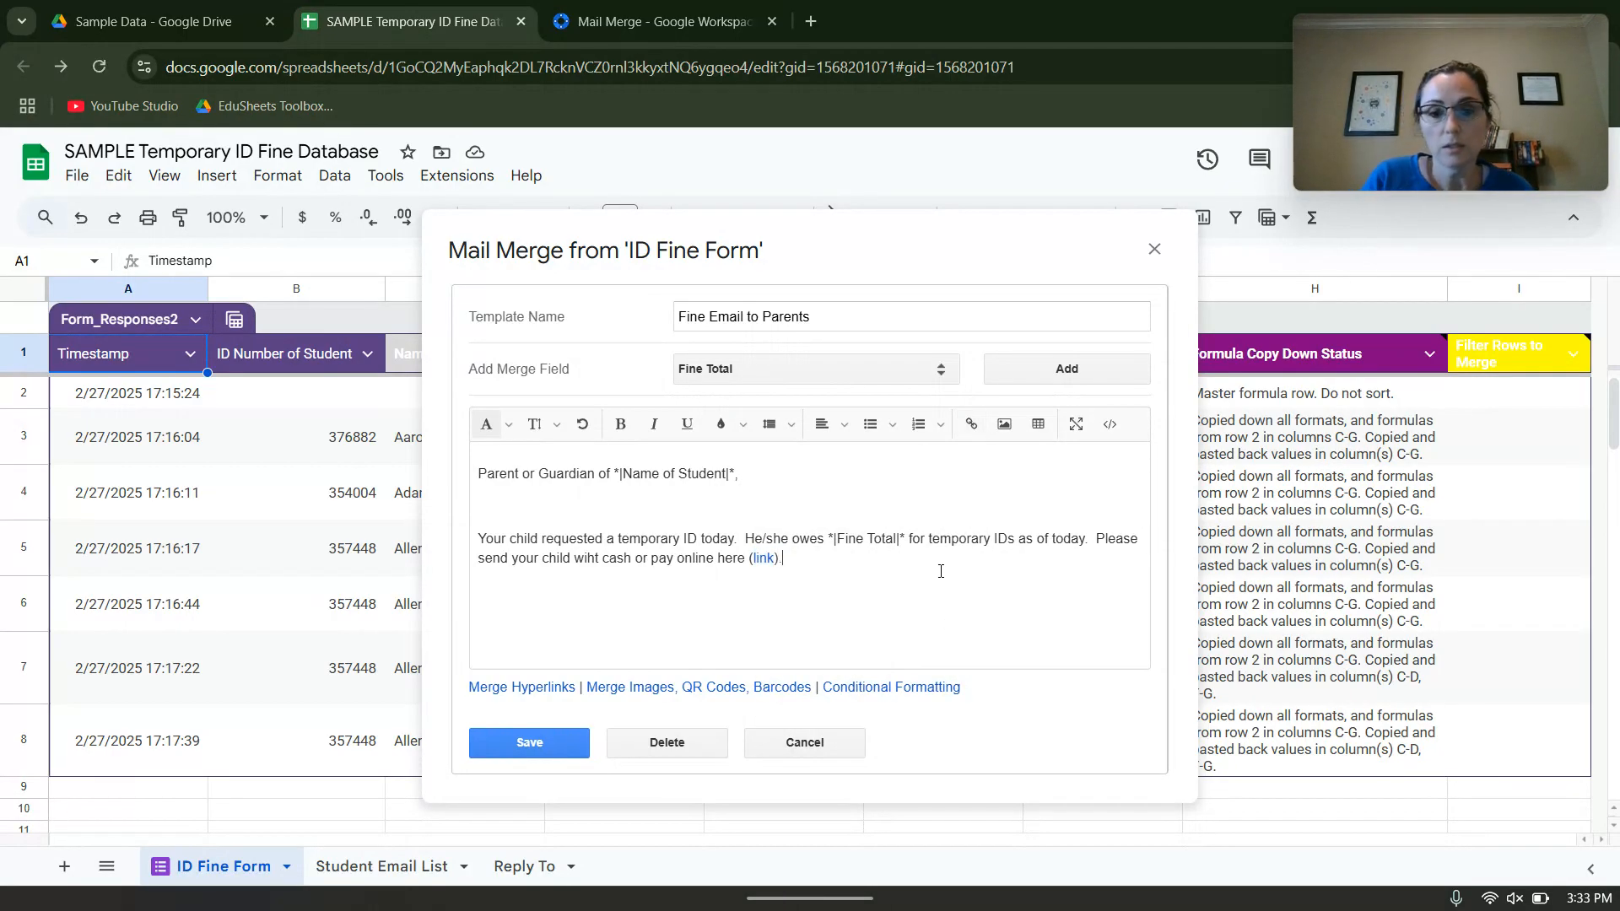
Close the email template body with "Thank you," and the signature "School Administrator" on the following line
text(Thank you,)
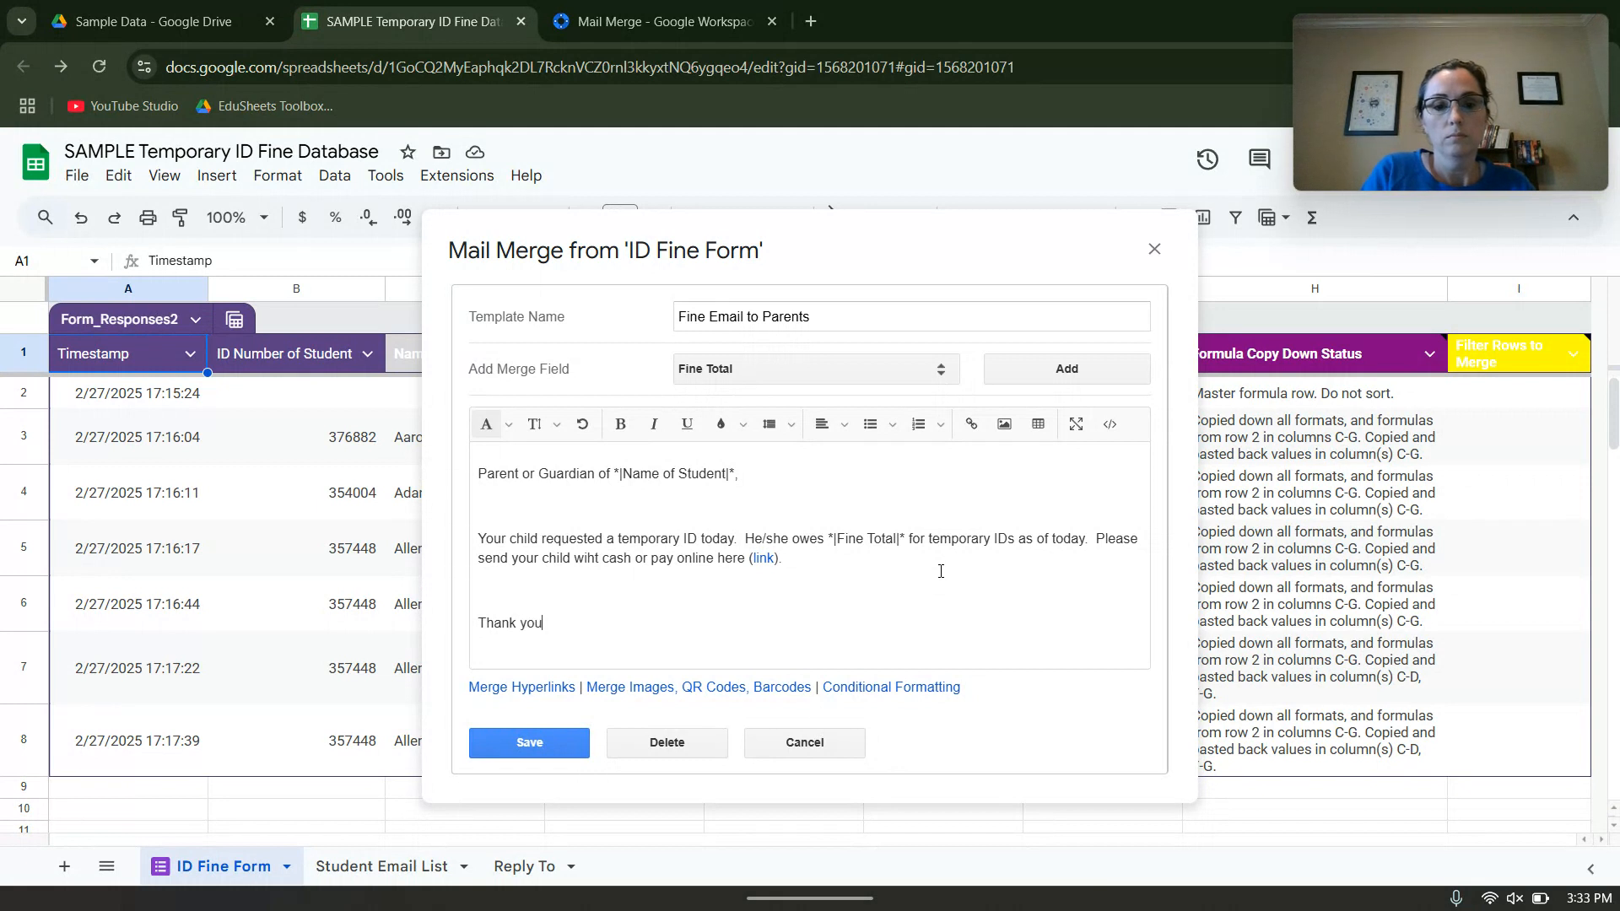
key(Return)
text(AMS)
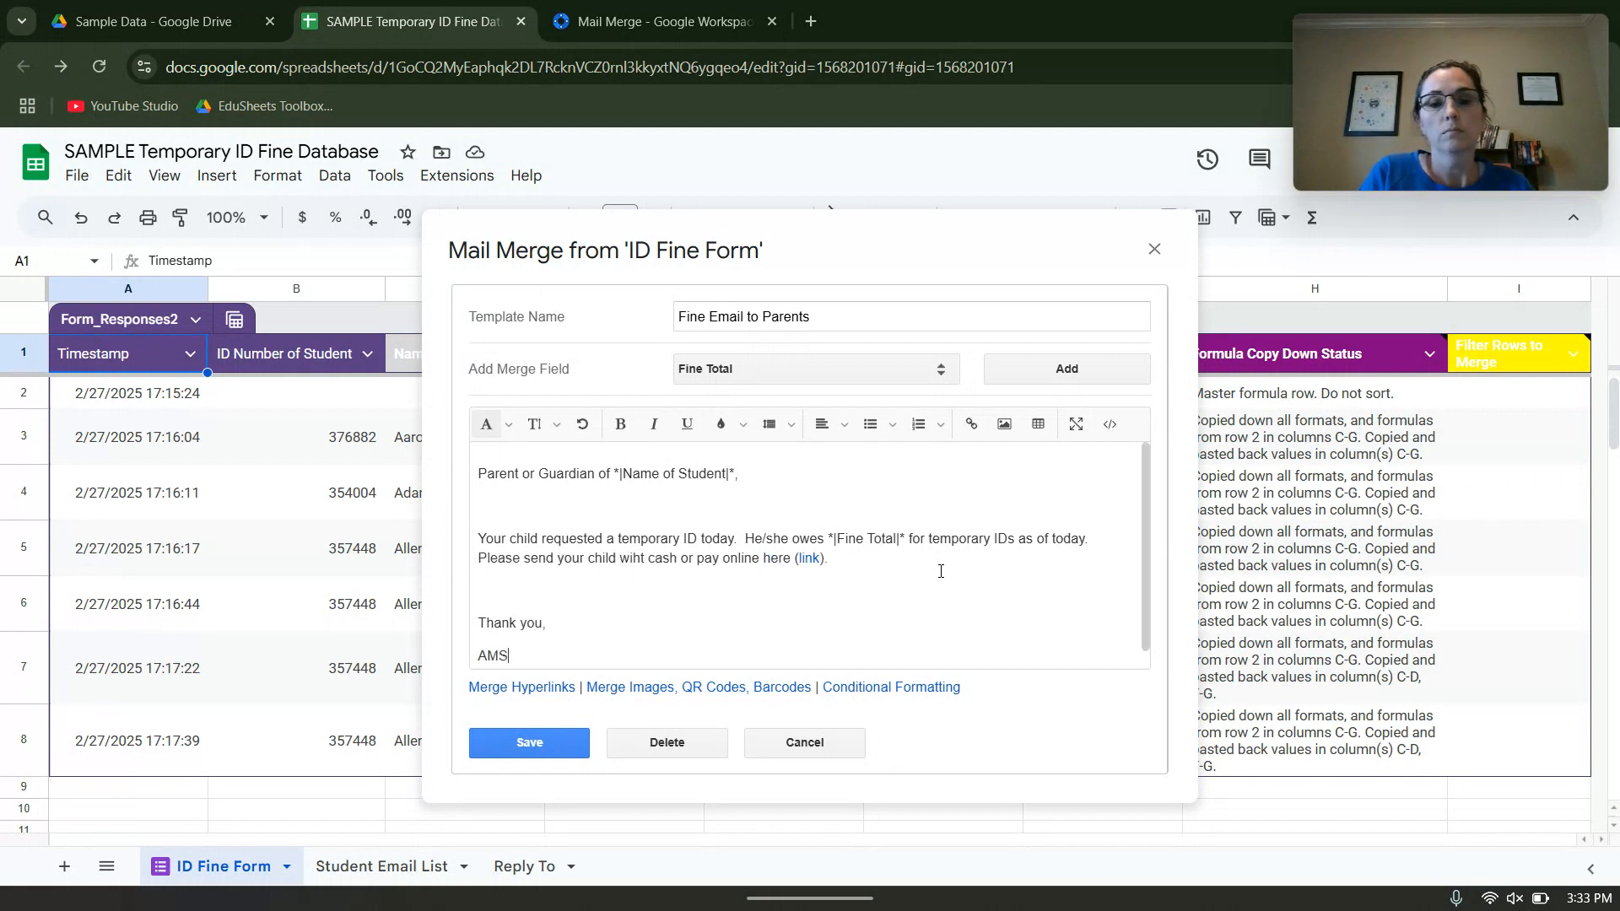
key(BackSpace)
key(BackSpace)
key(BackSpace)
text(School Administrator)
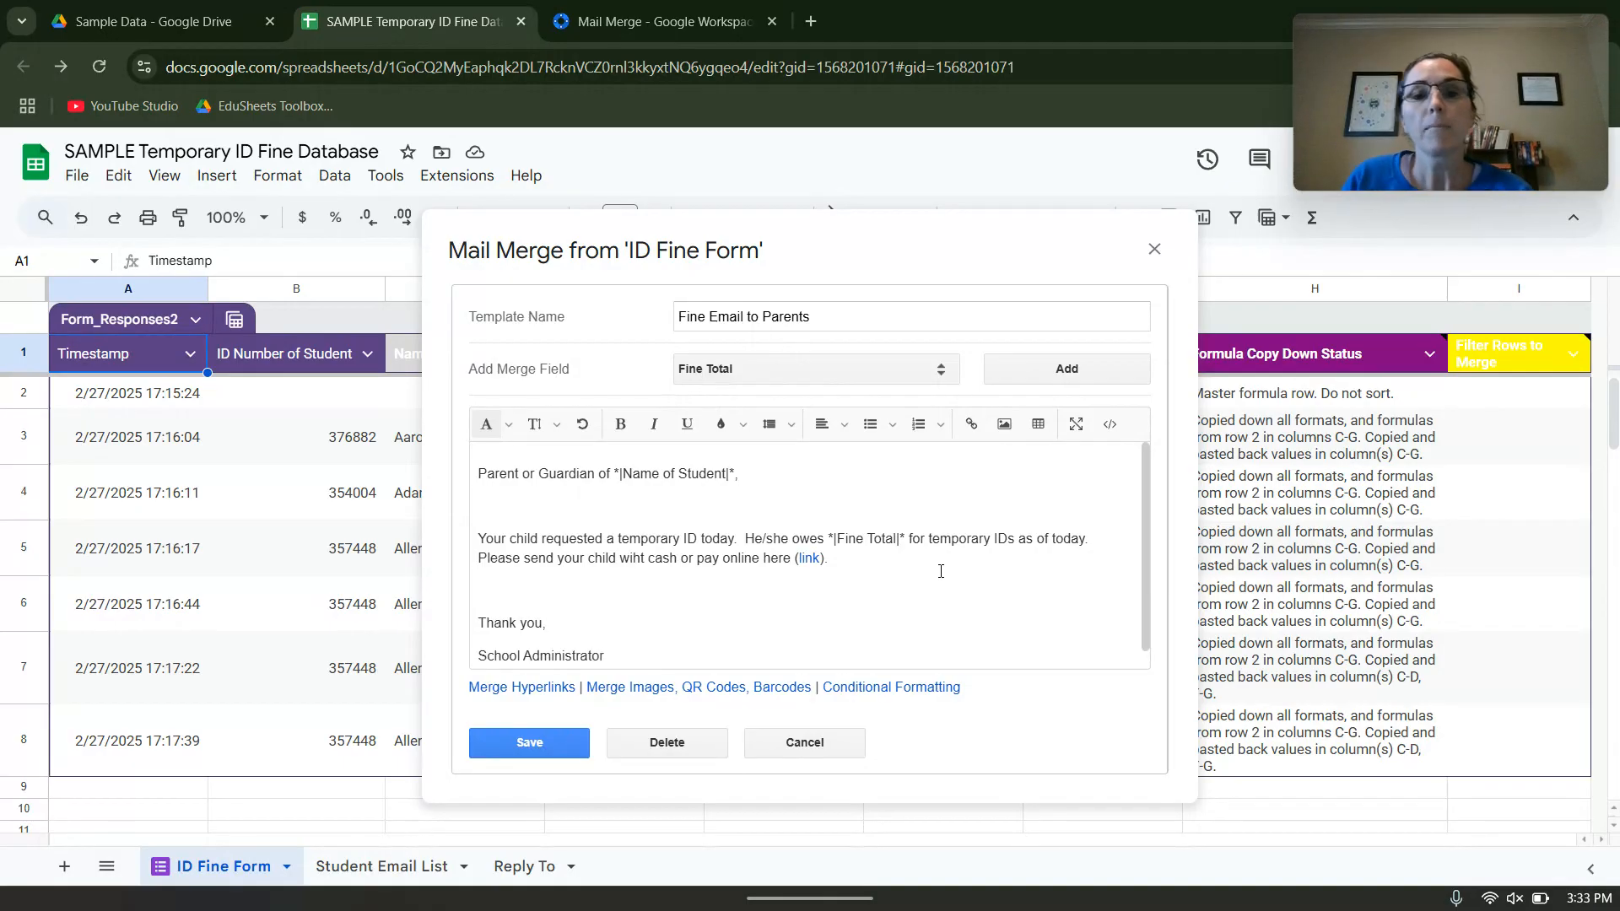
Review the available merge fields and save the Fine Email to Parents template
click(821, 375)
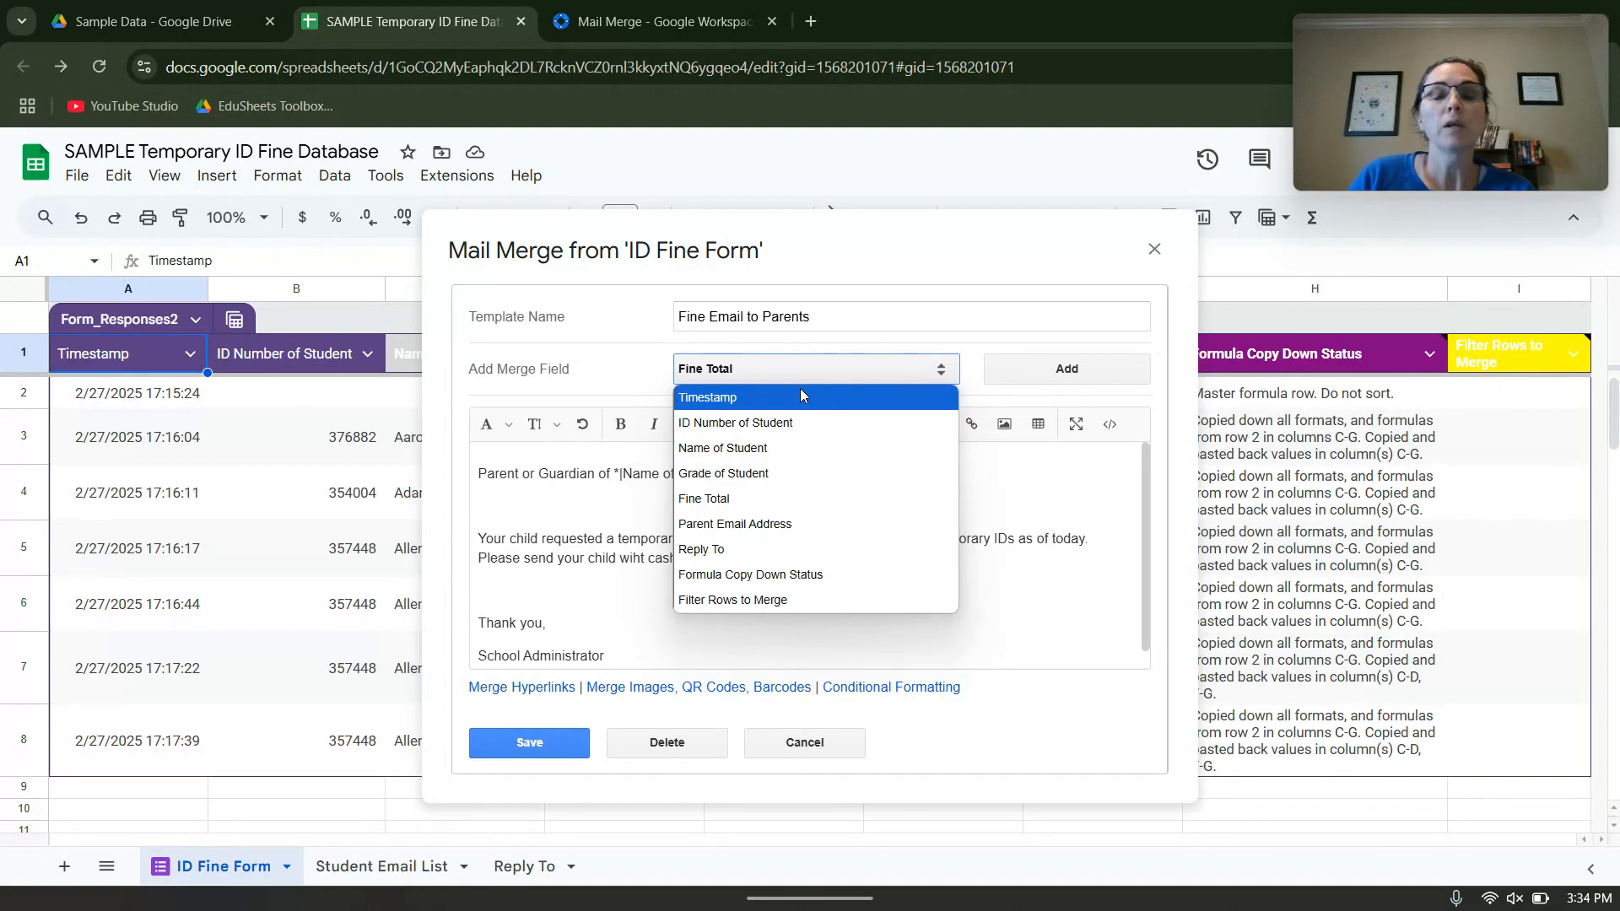
click(1079, 511)
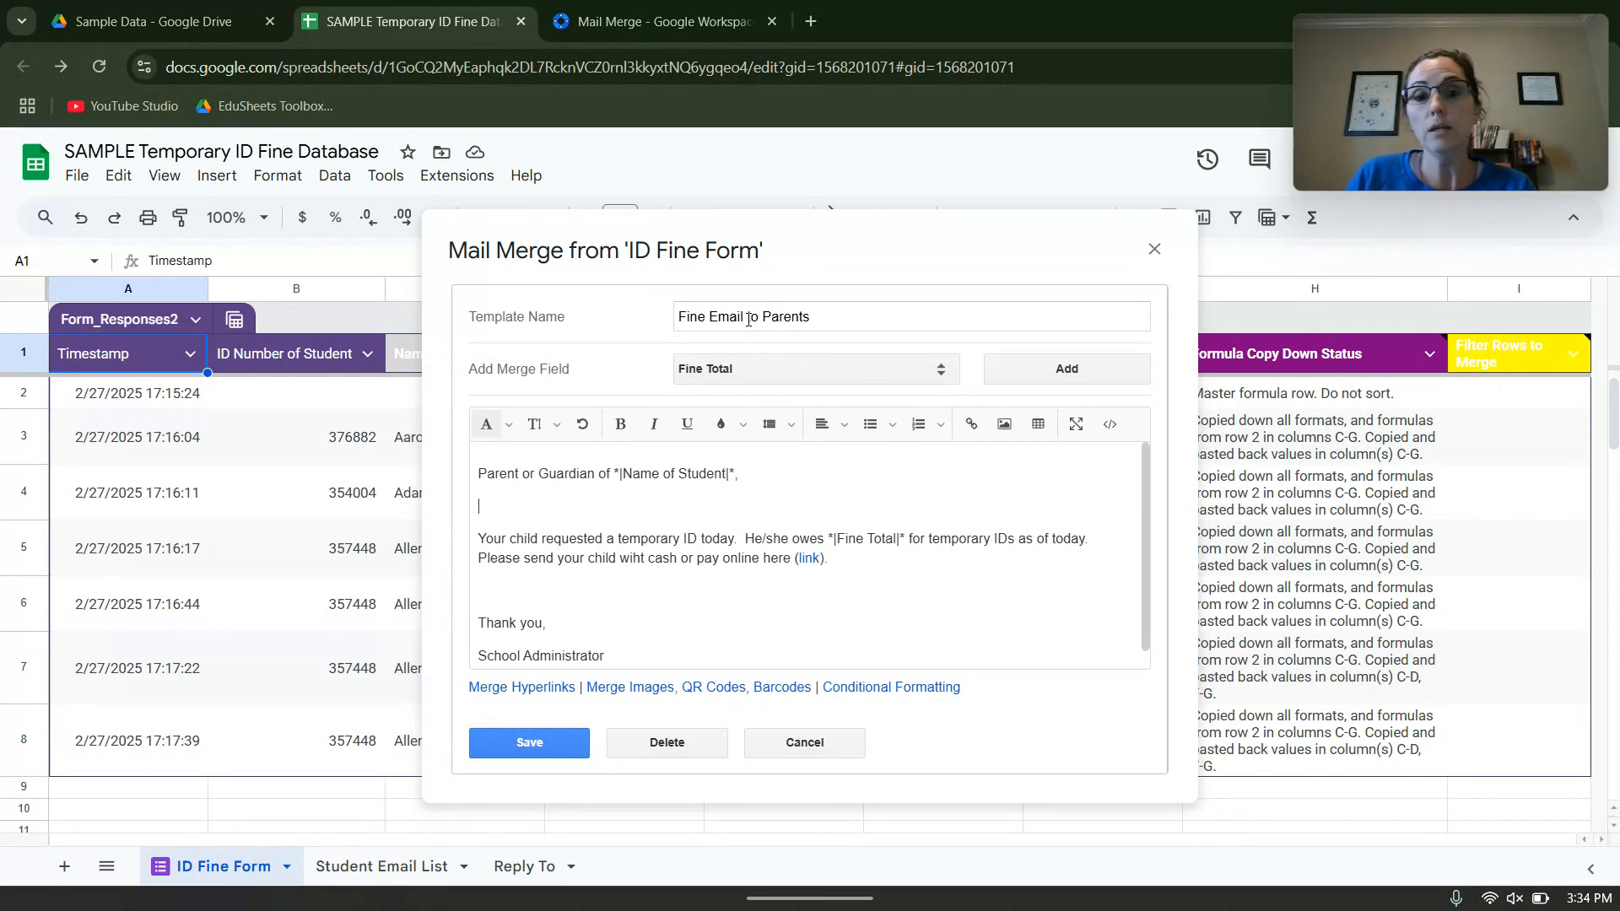
click(528, 741)
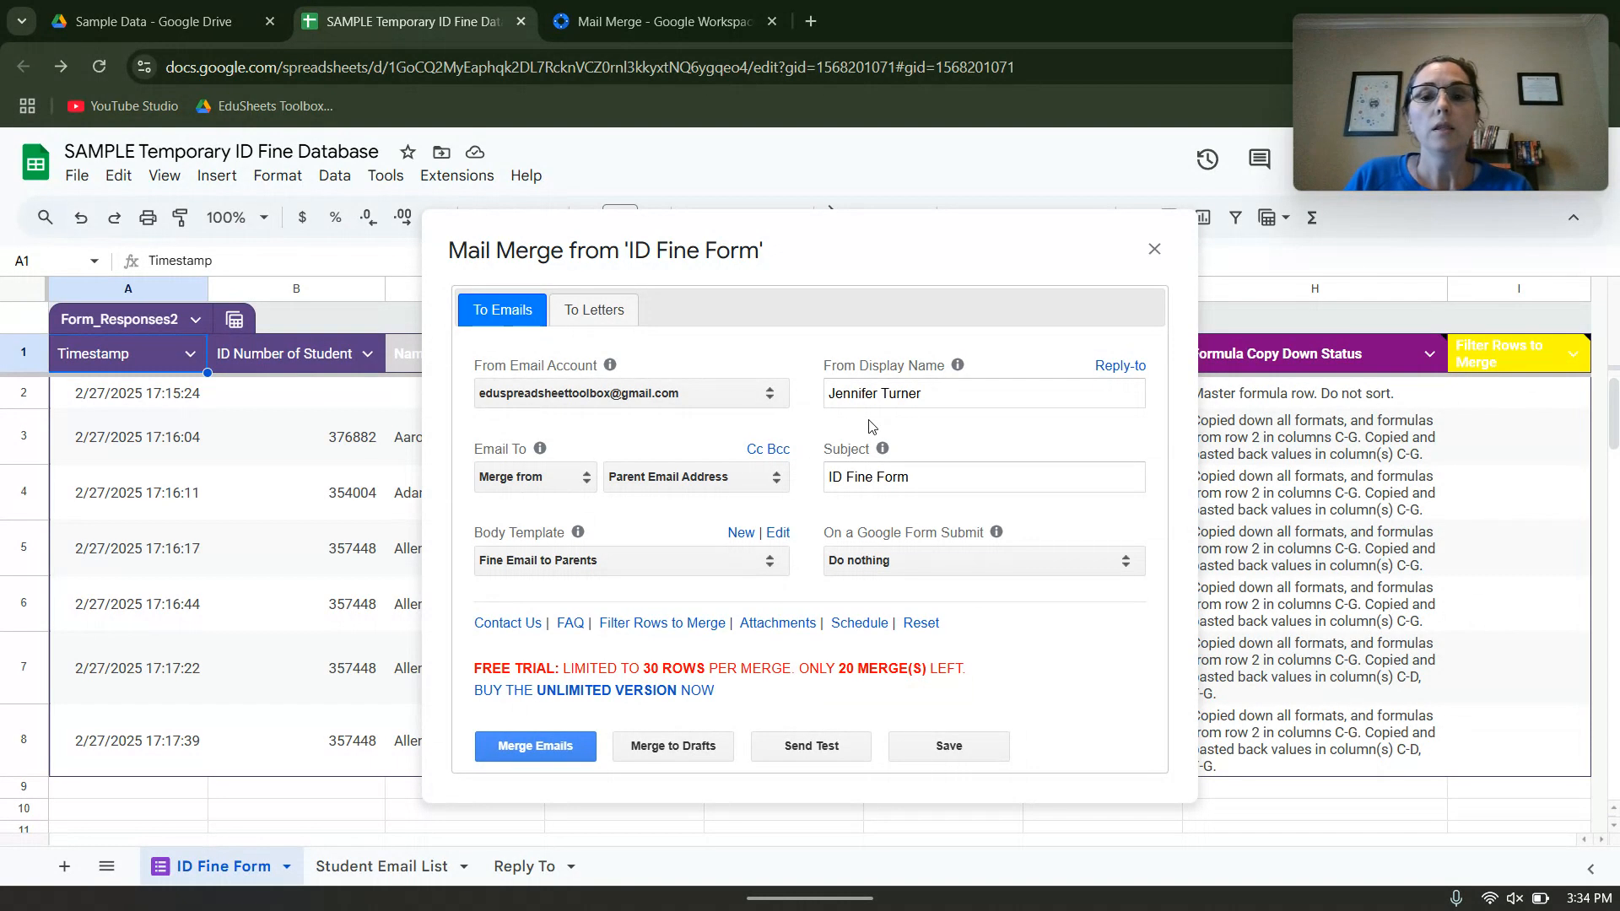
Set the email subject to "Your student owes a fine" and choose Send email automatically on a Google Form submit
click(936, 478)
triple_click(937, 479)
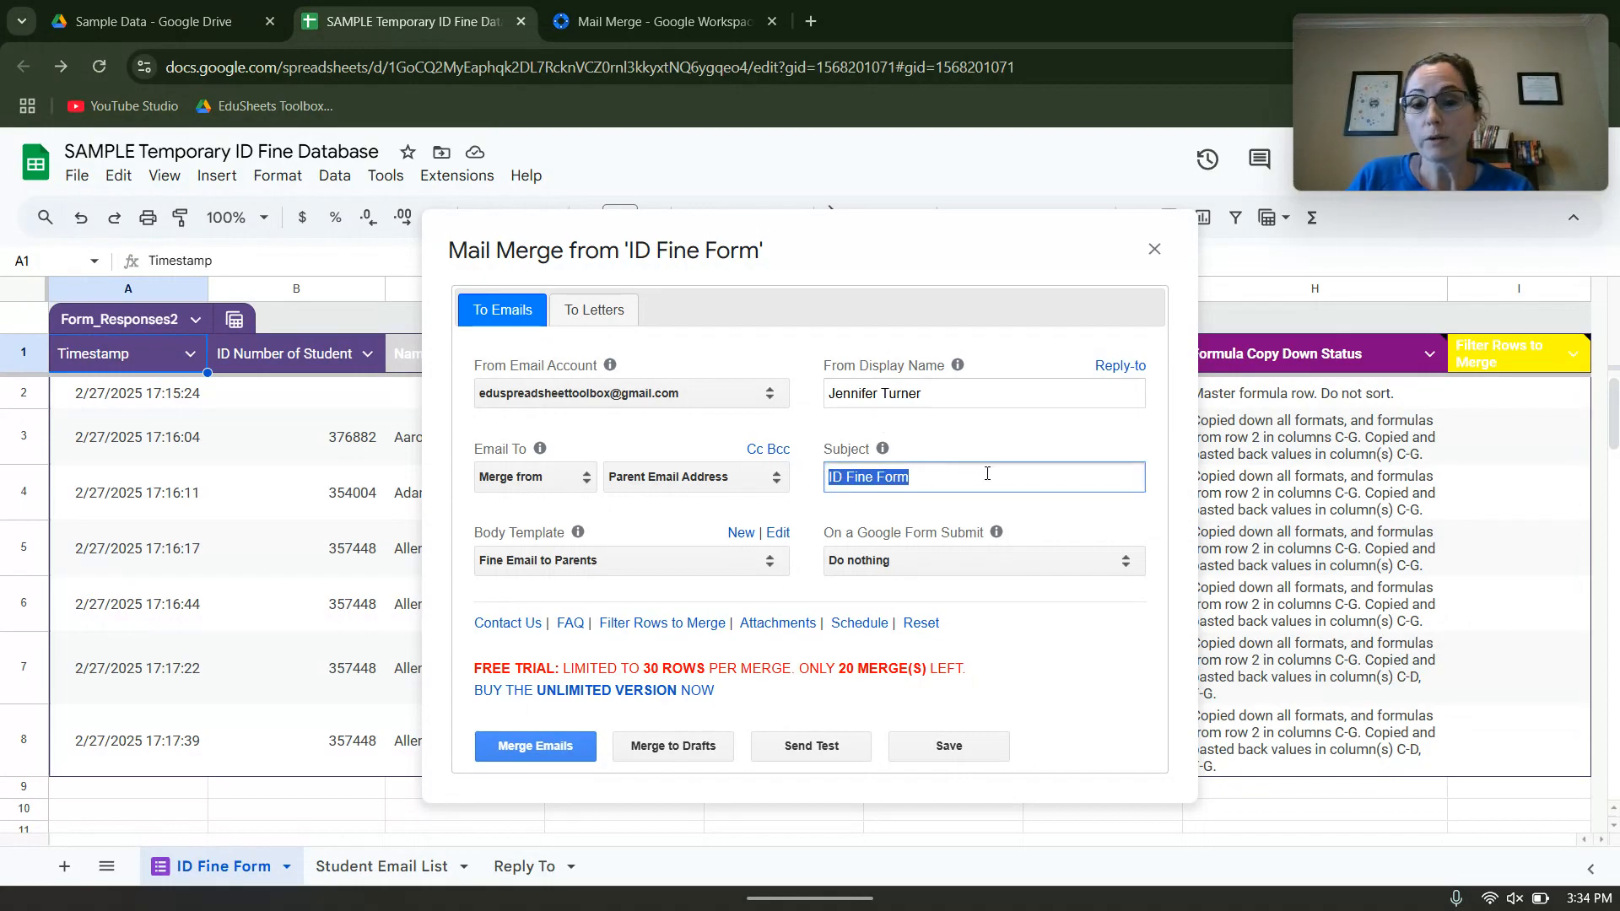
drag(987, 473, 822, 483)
text(Your )
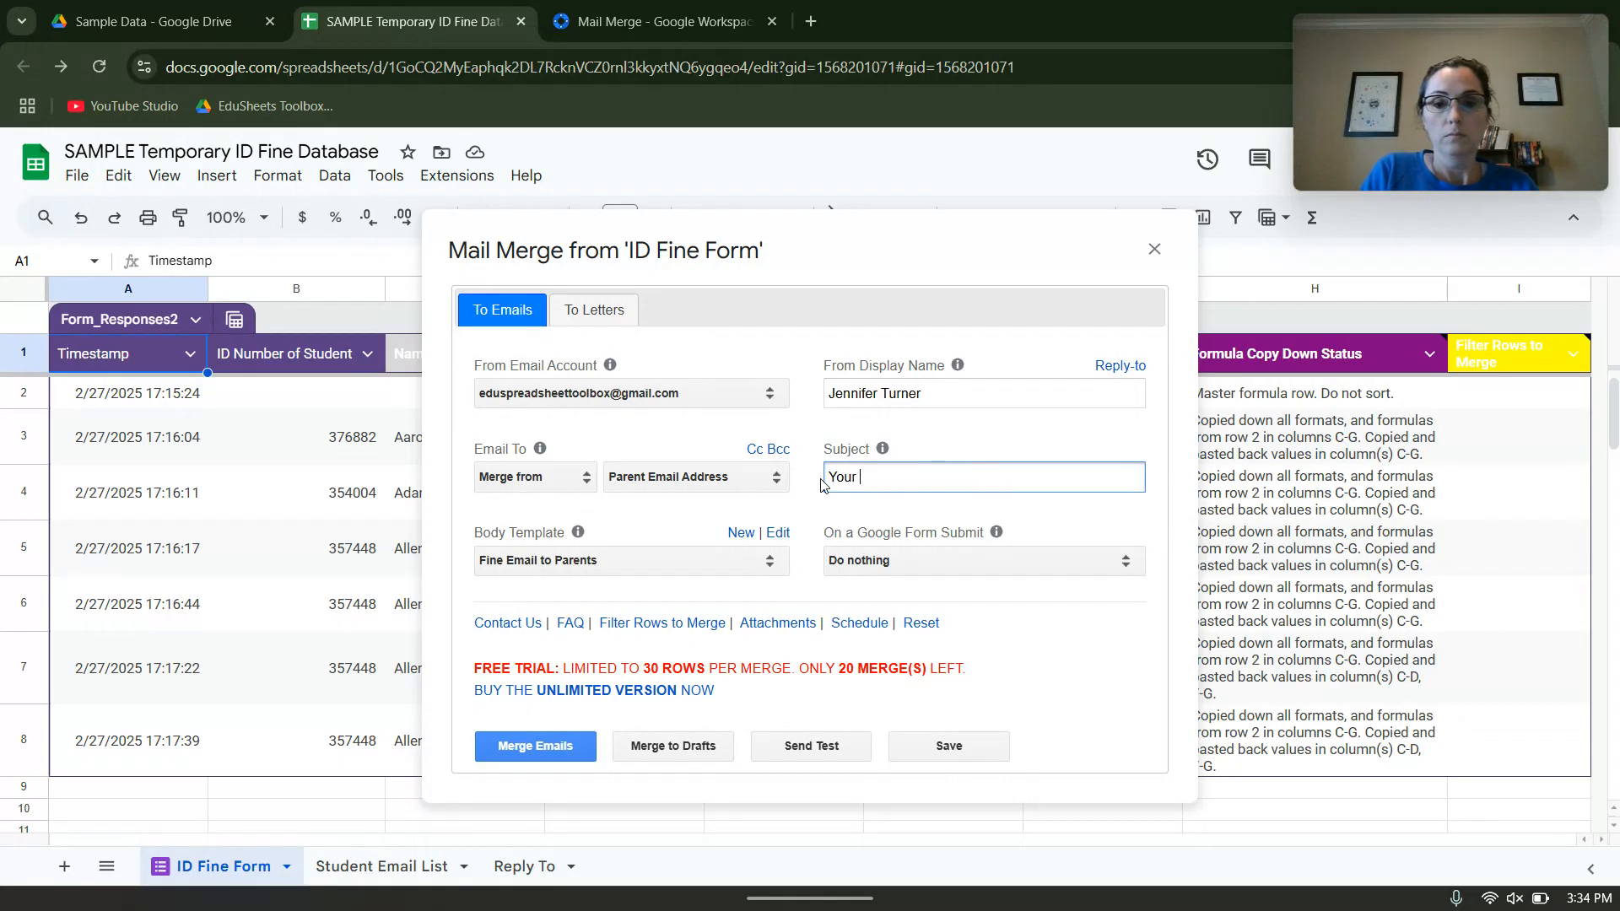
text(student owes a fine)
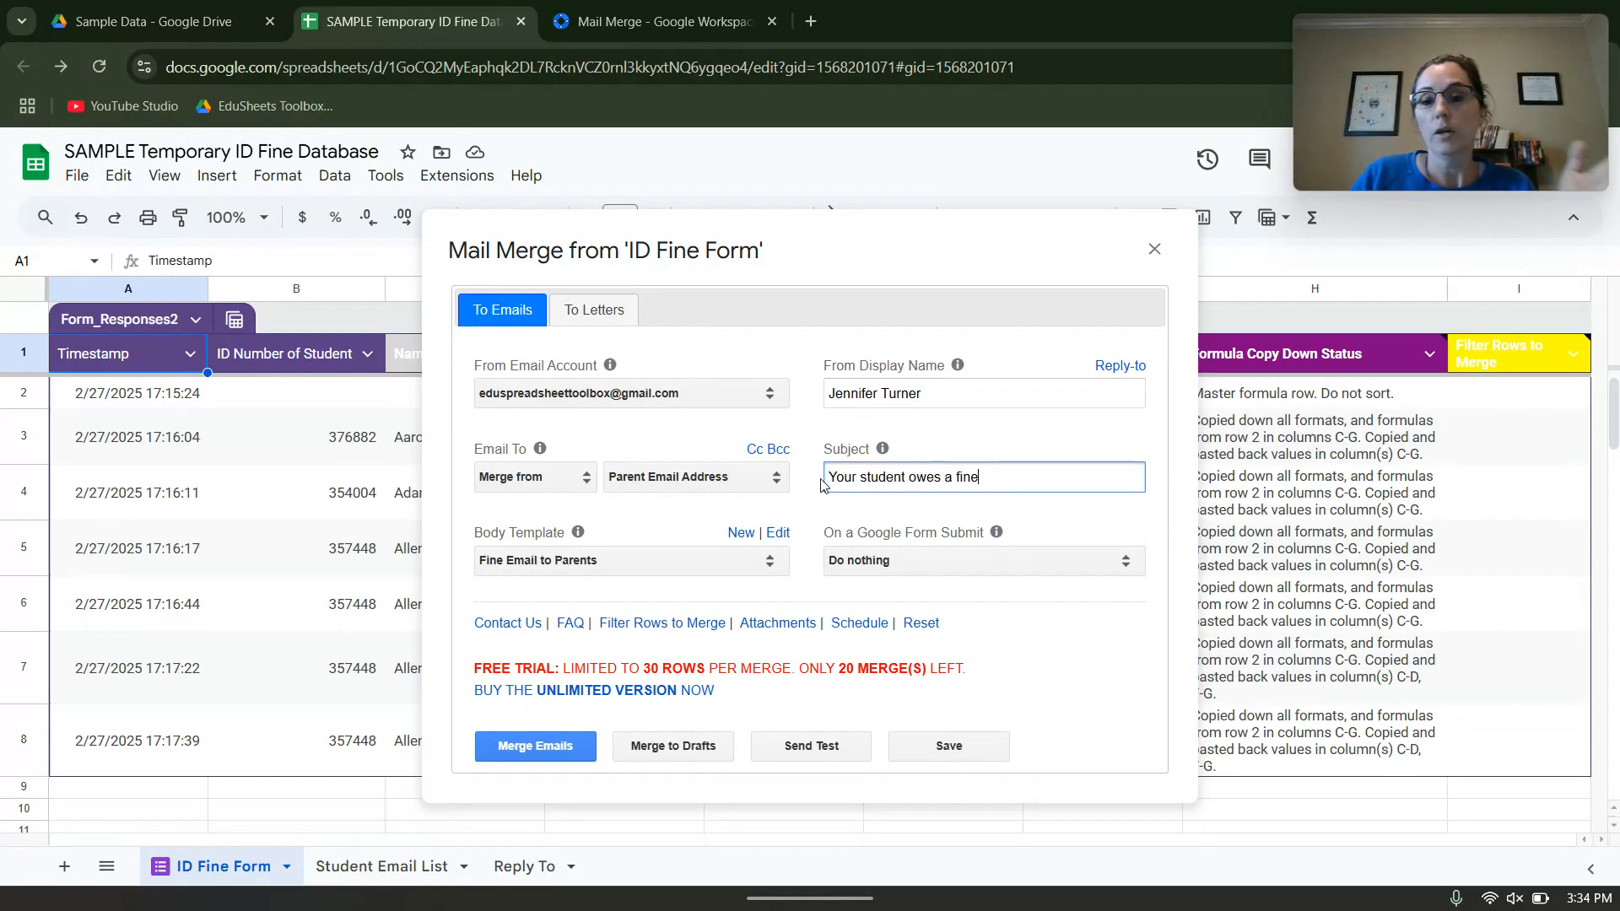
click(902, 571)
click(906, 589)
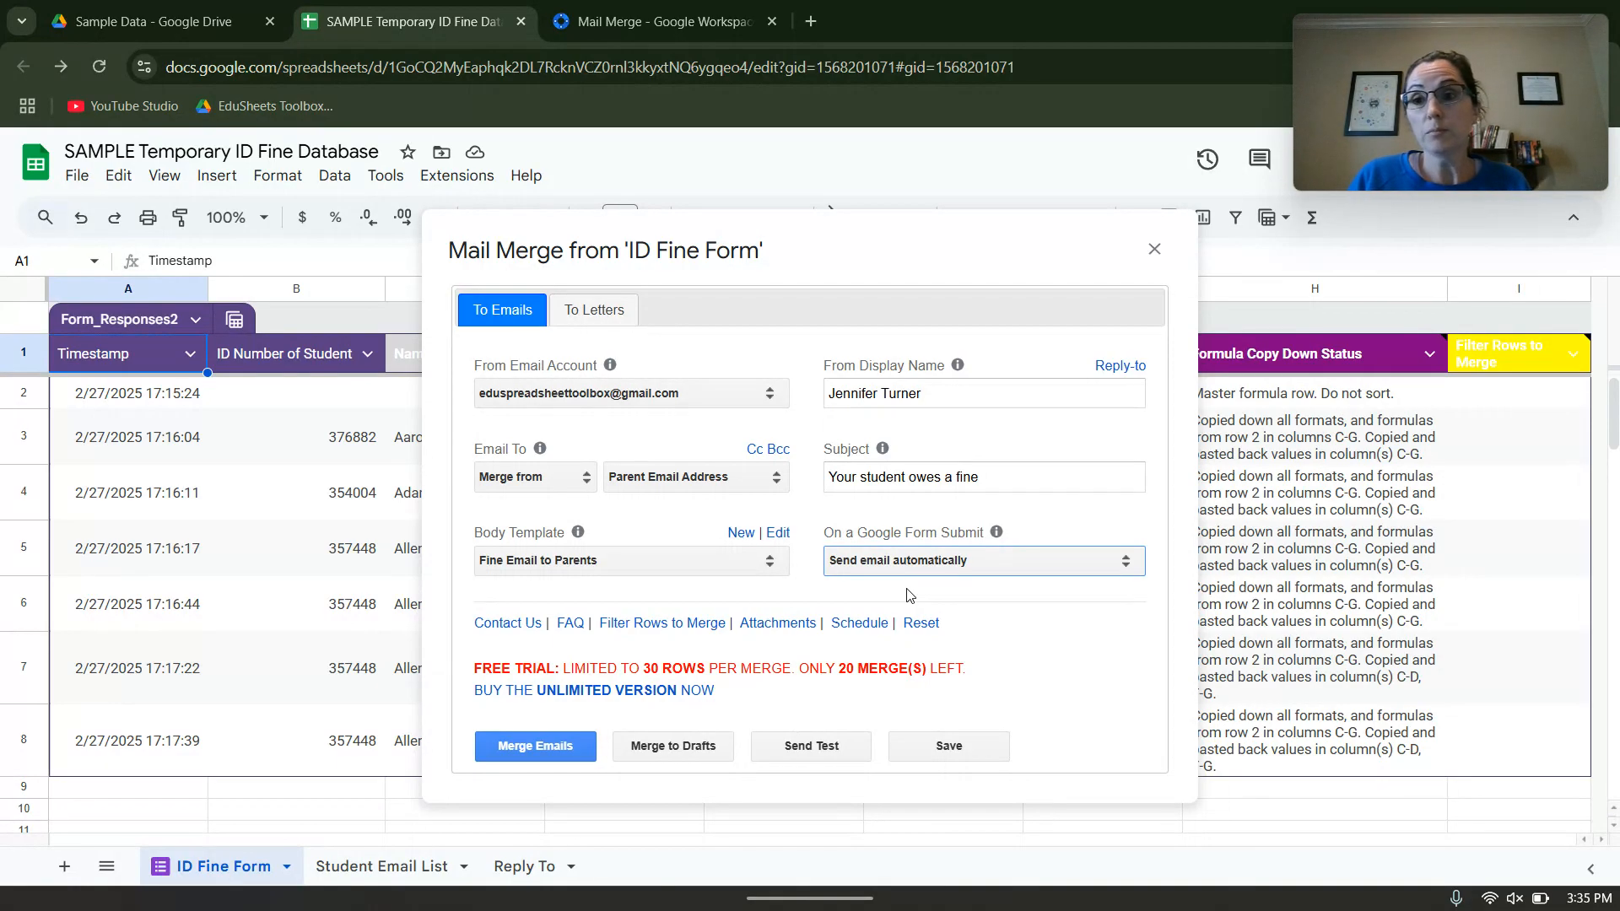
Set the Reply-To recipient option to merge from the Reply To column and save the recipient options
click(1114, 368)
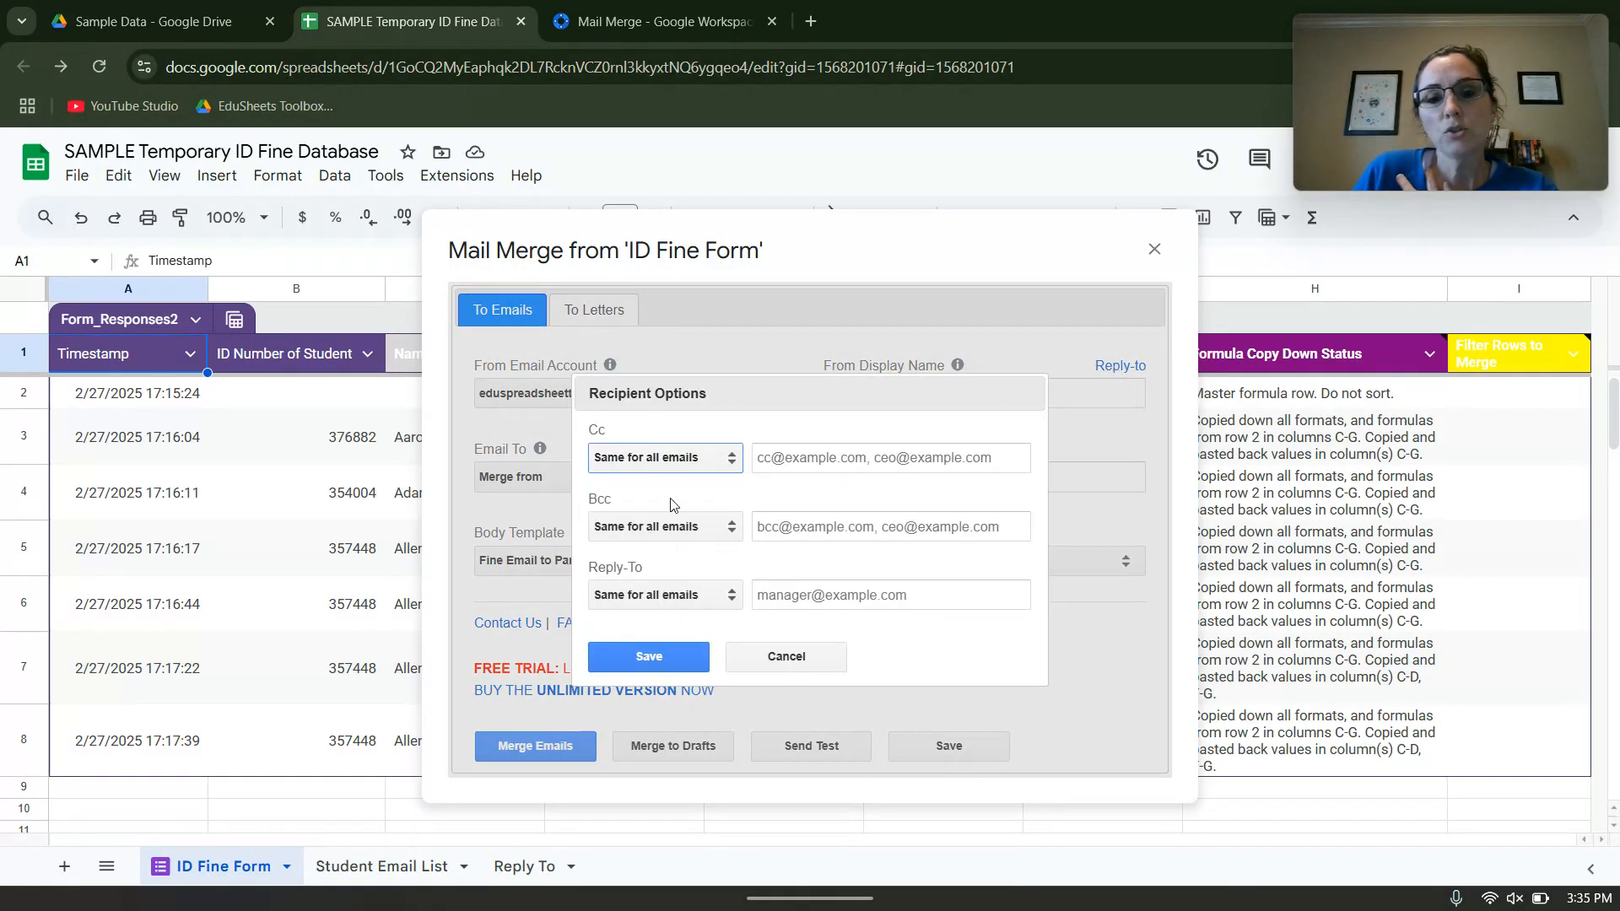
click(713, 596)
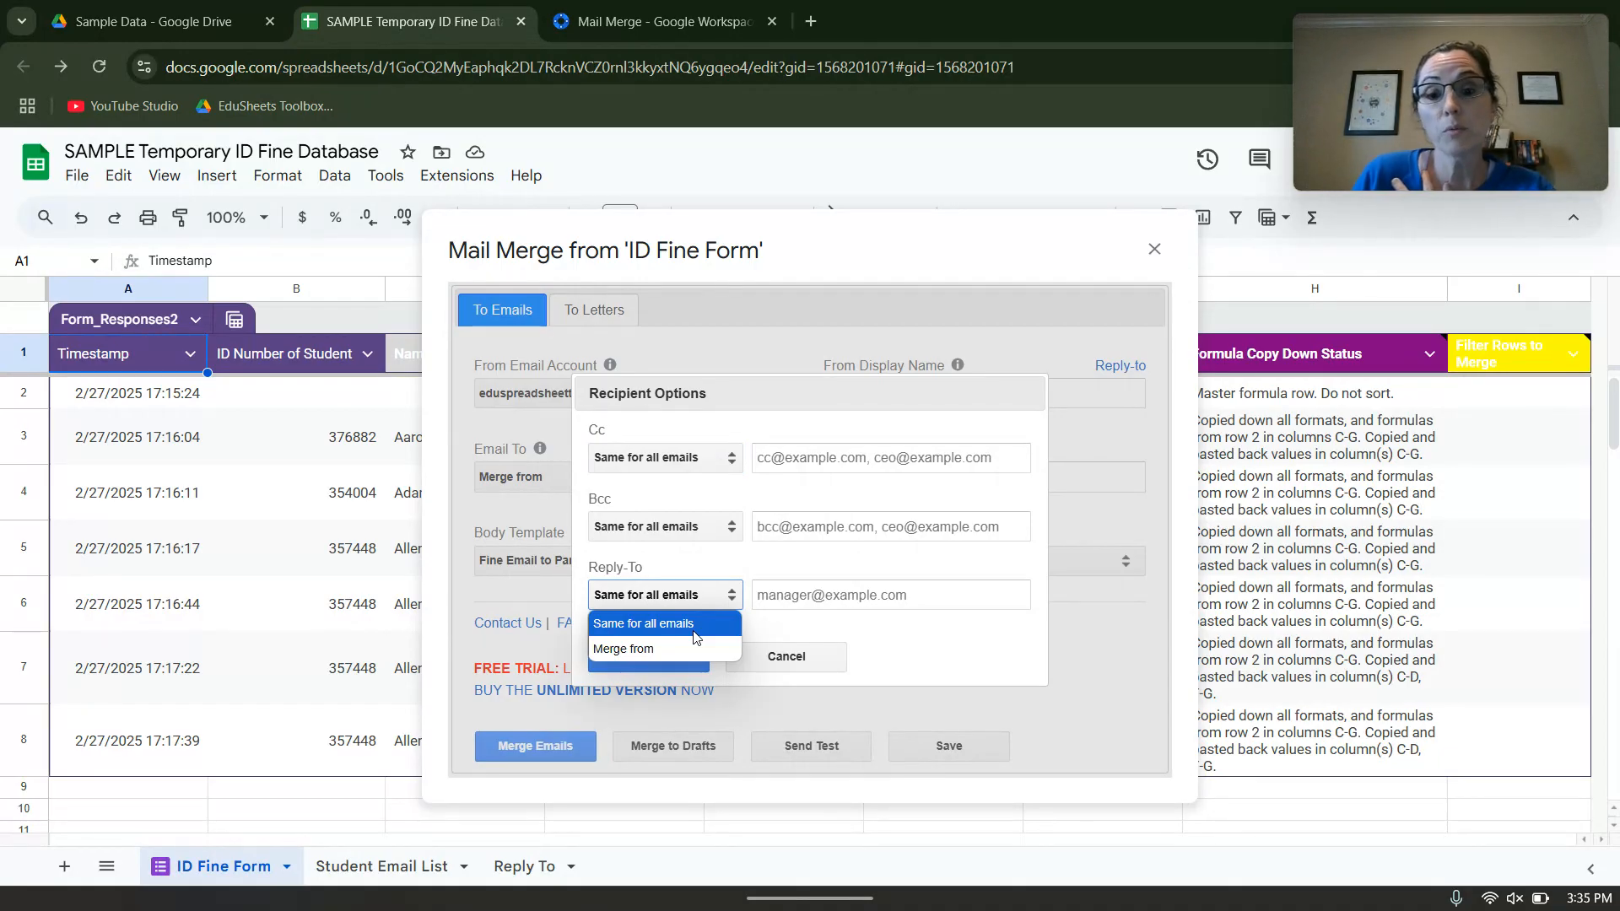
click(667, 650)
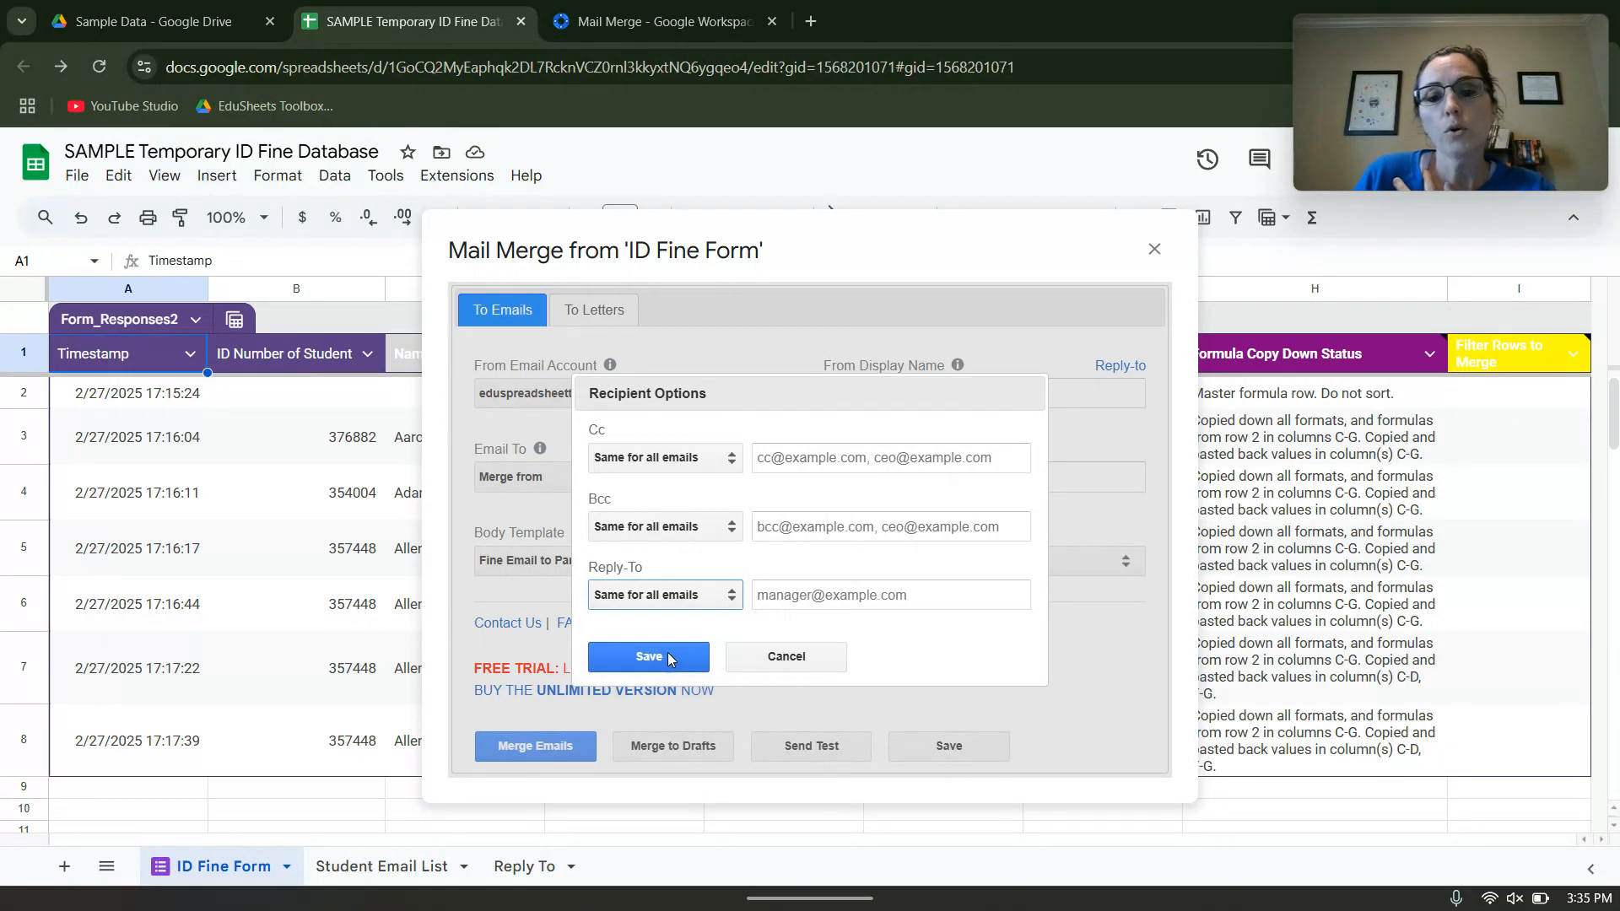
click(804, 598)
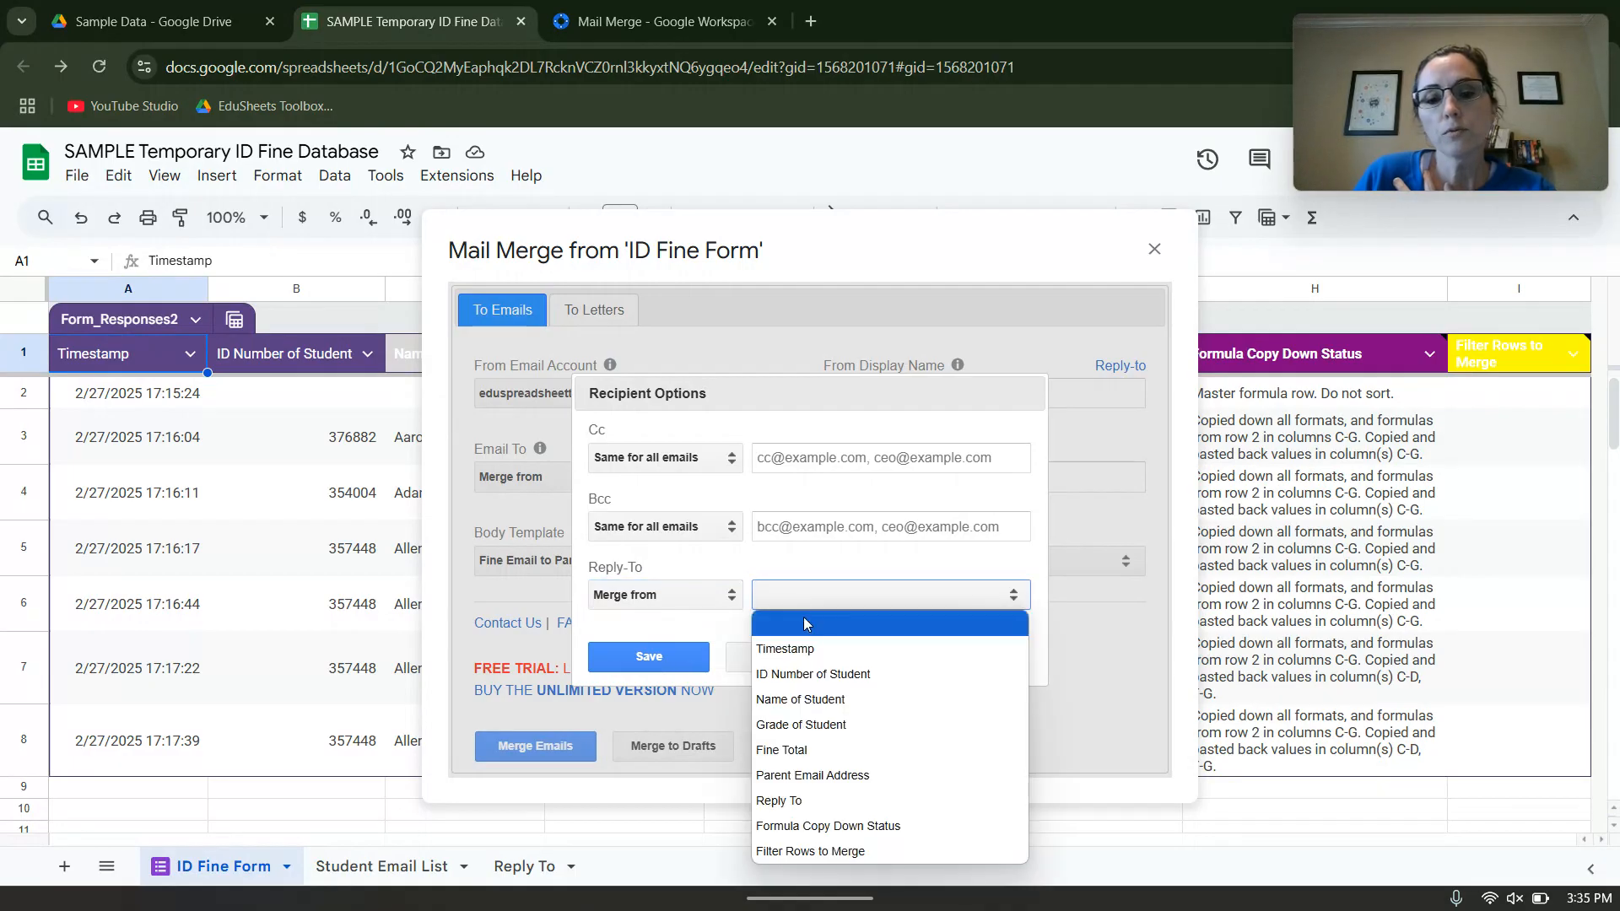
click(839, 800)
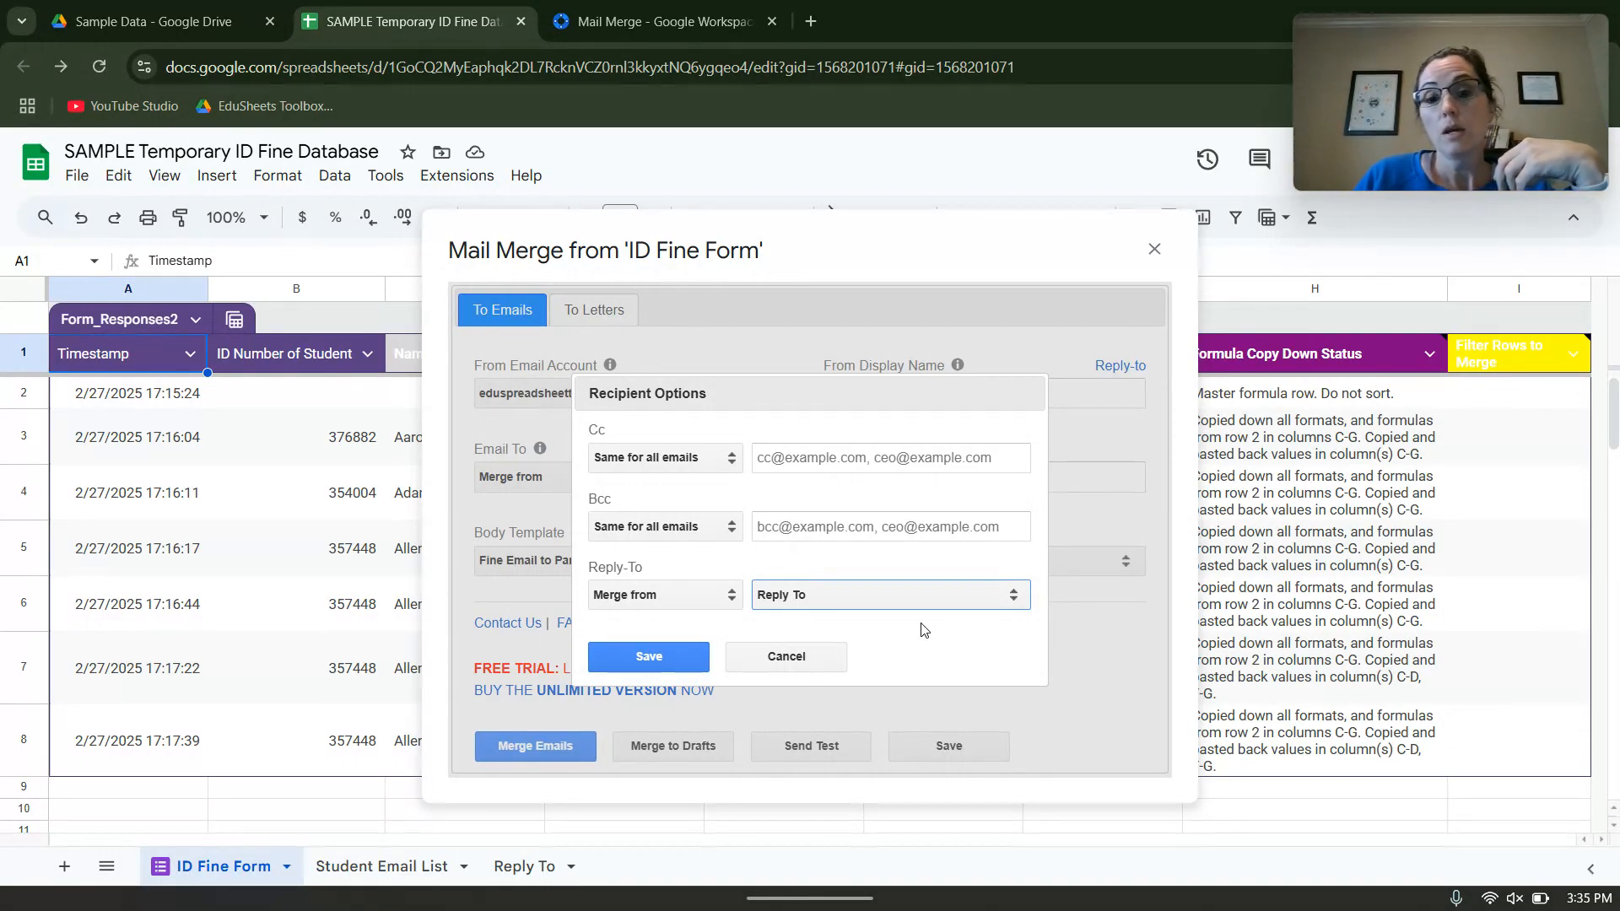
click(649, 658)
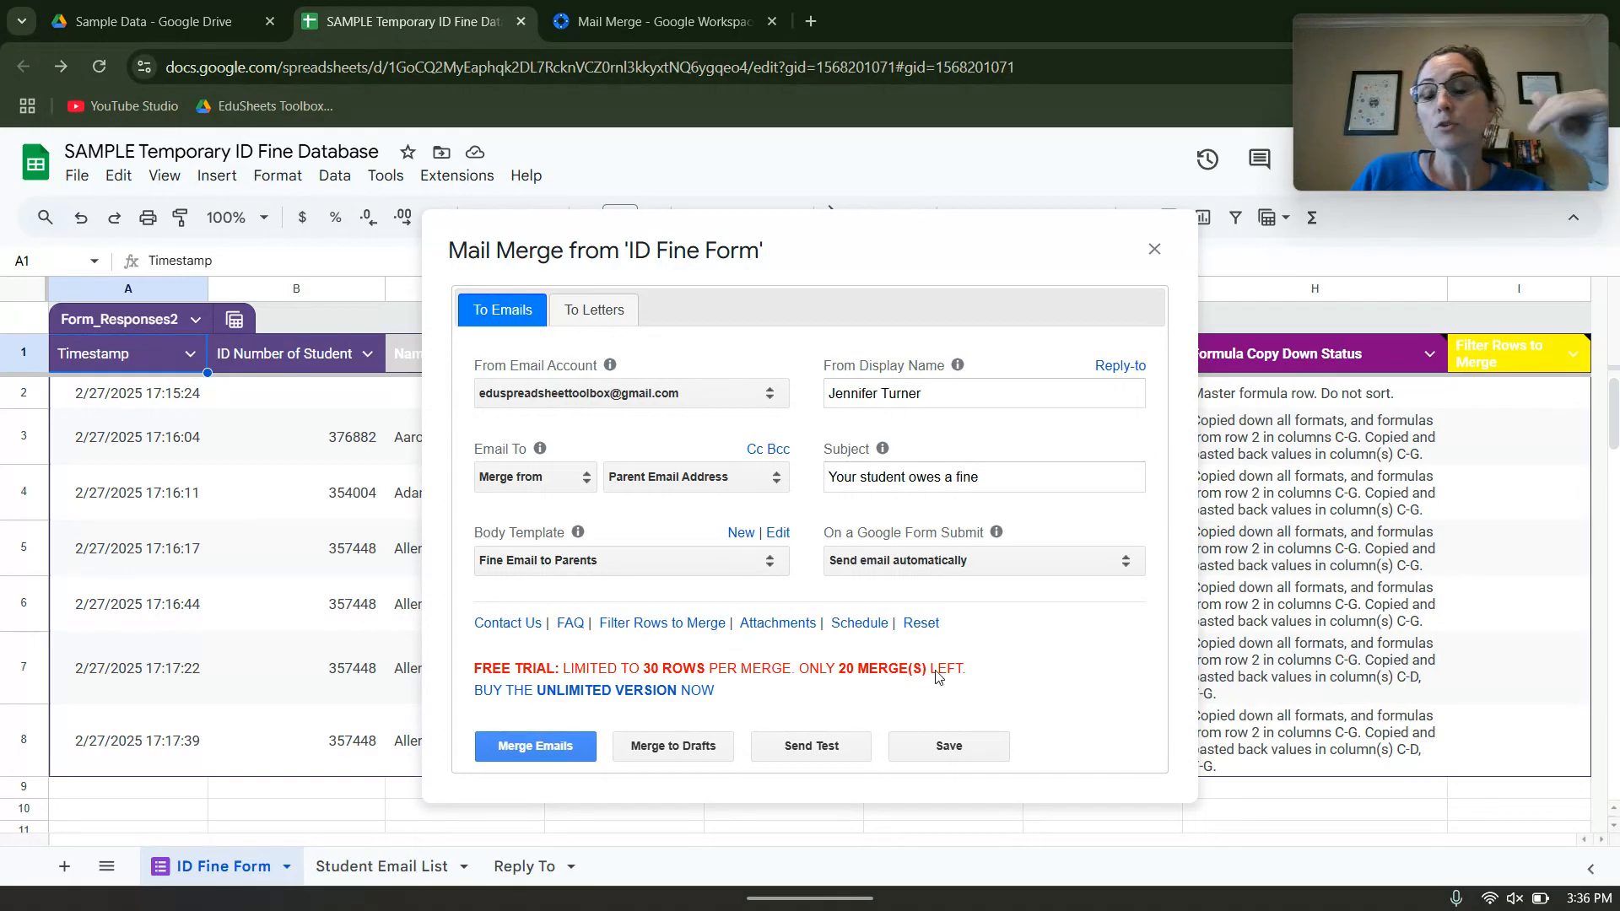
Try to merge to emails and to drafts, checking the test email option in between without sending
click(541, 756)
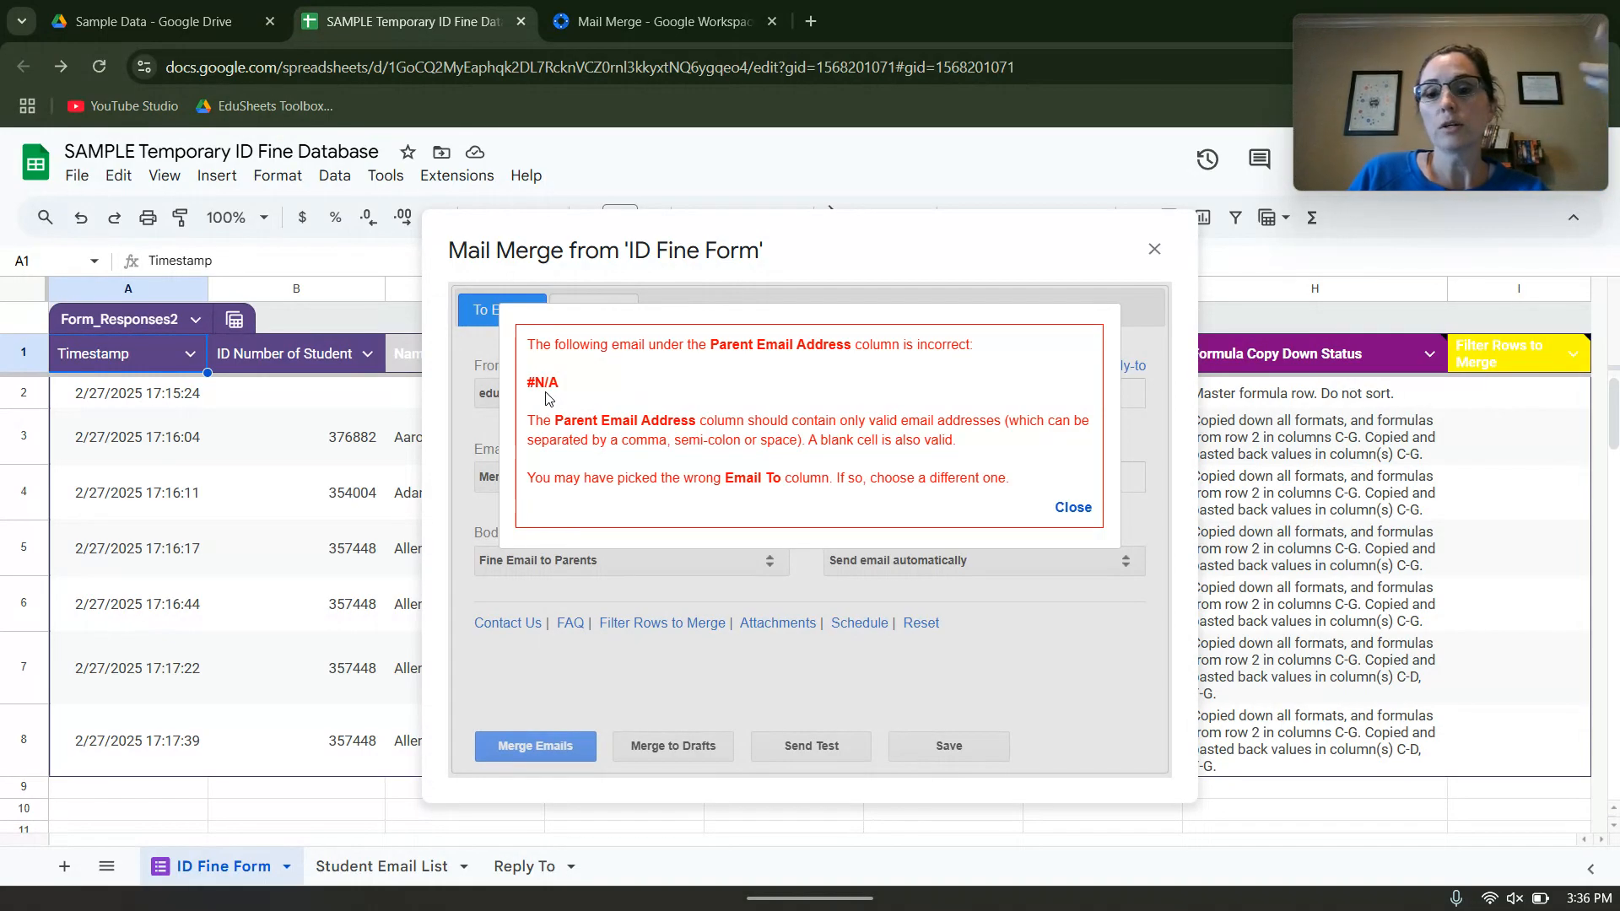
click(1073, 508)
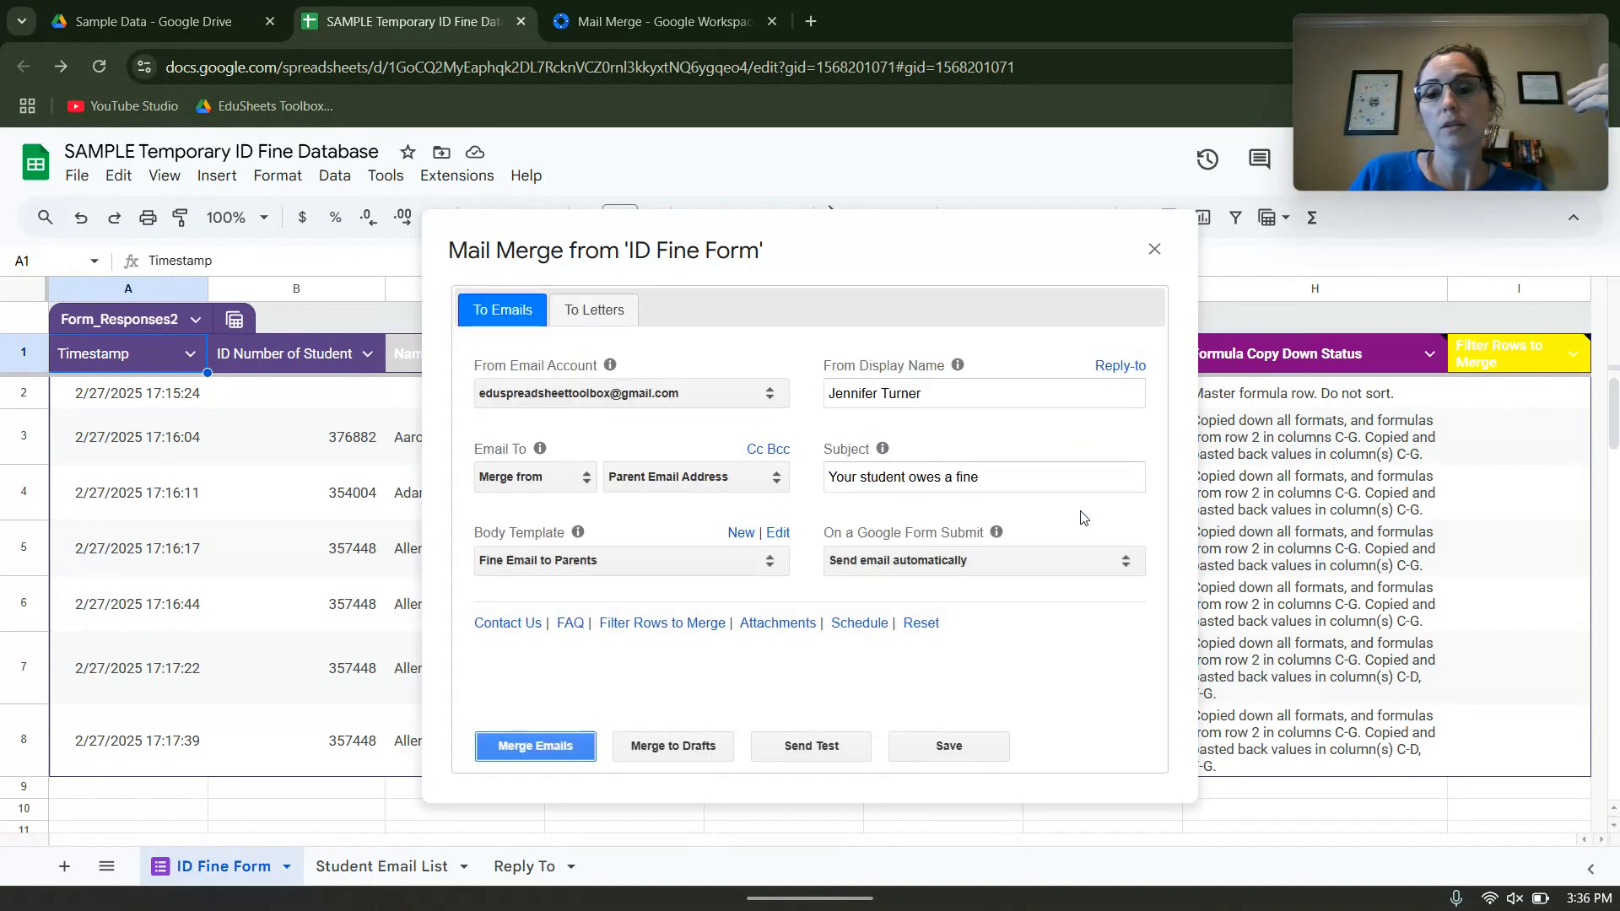
click(840, 748)
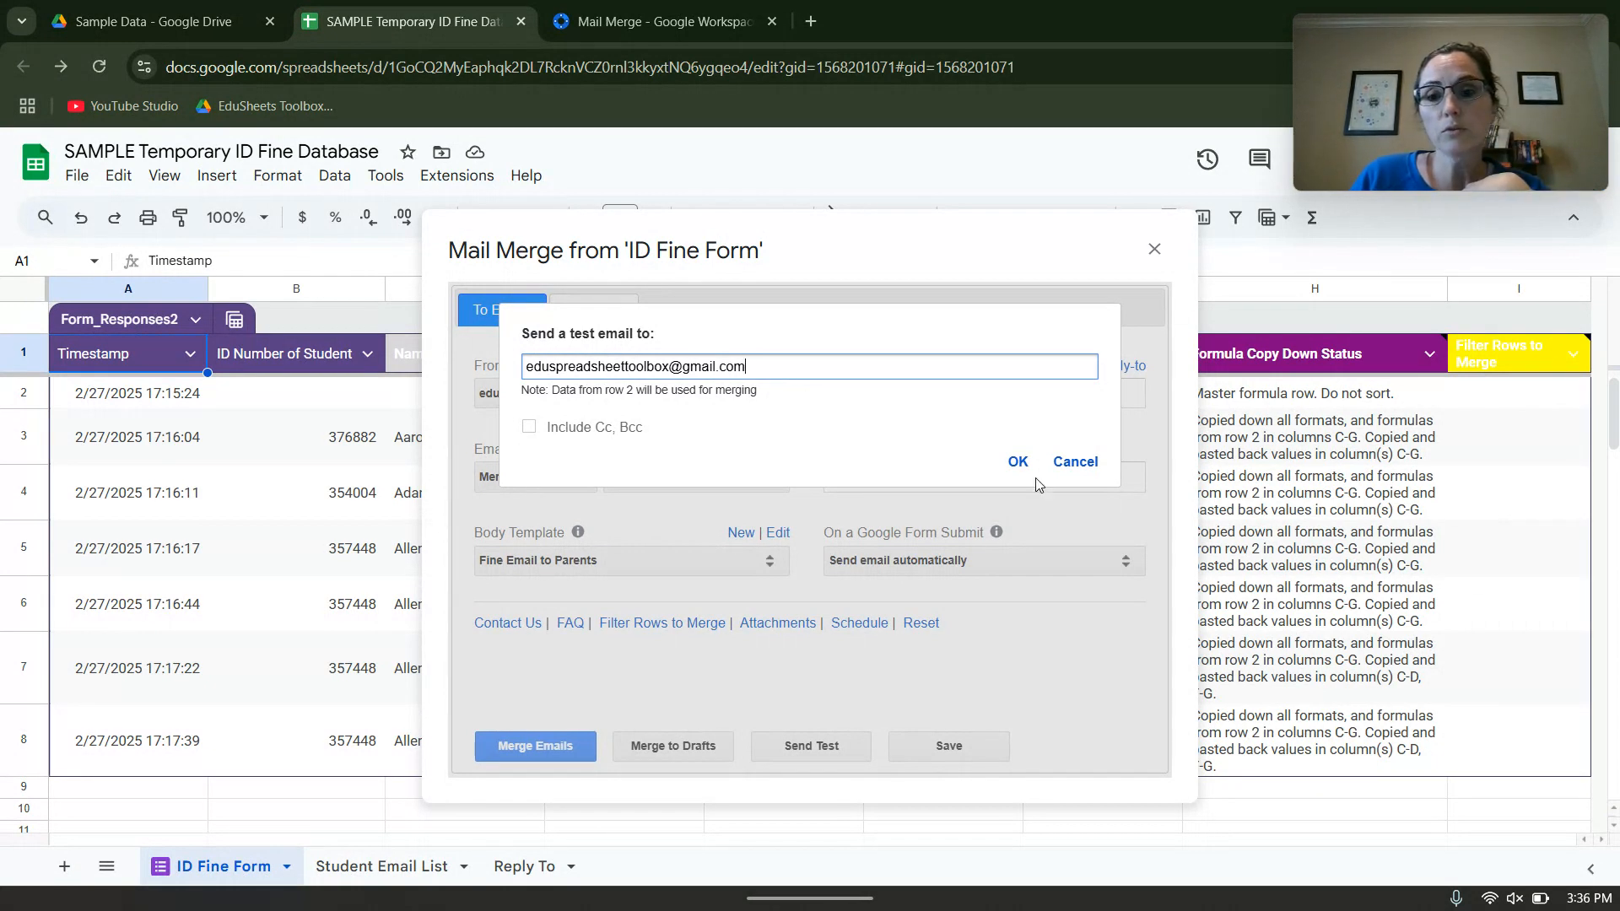
click(1073, 463)
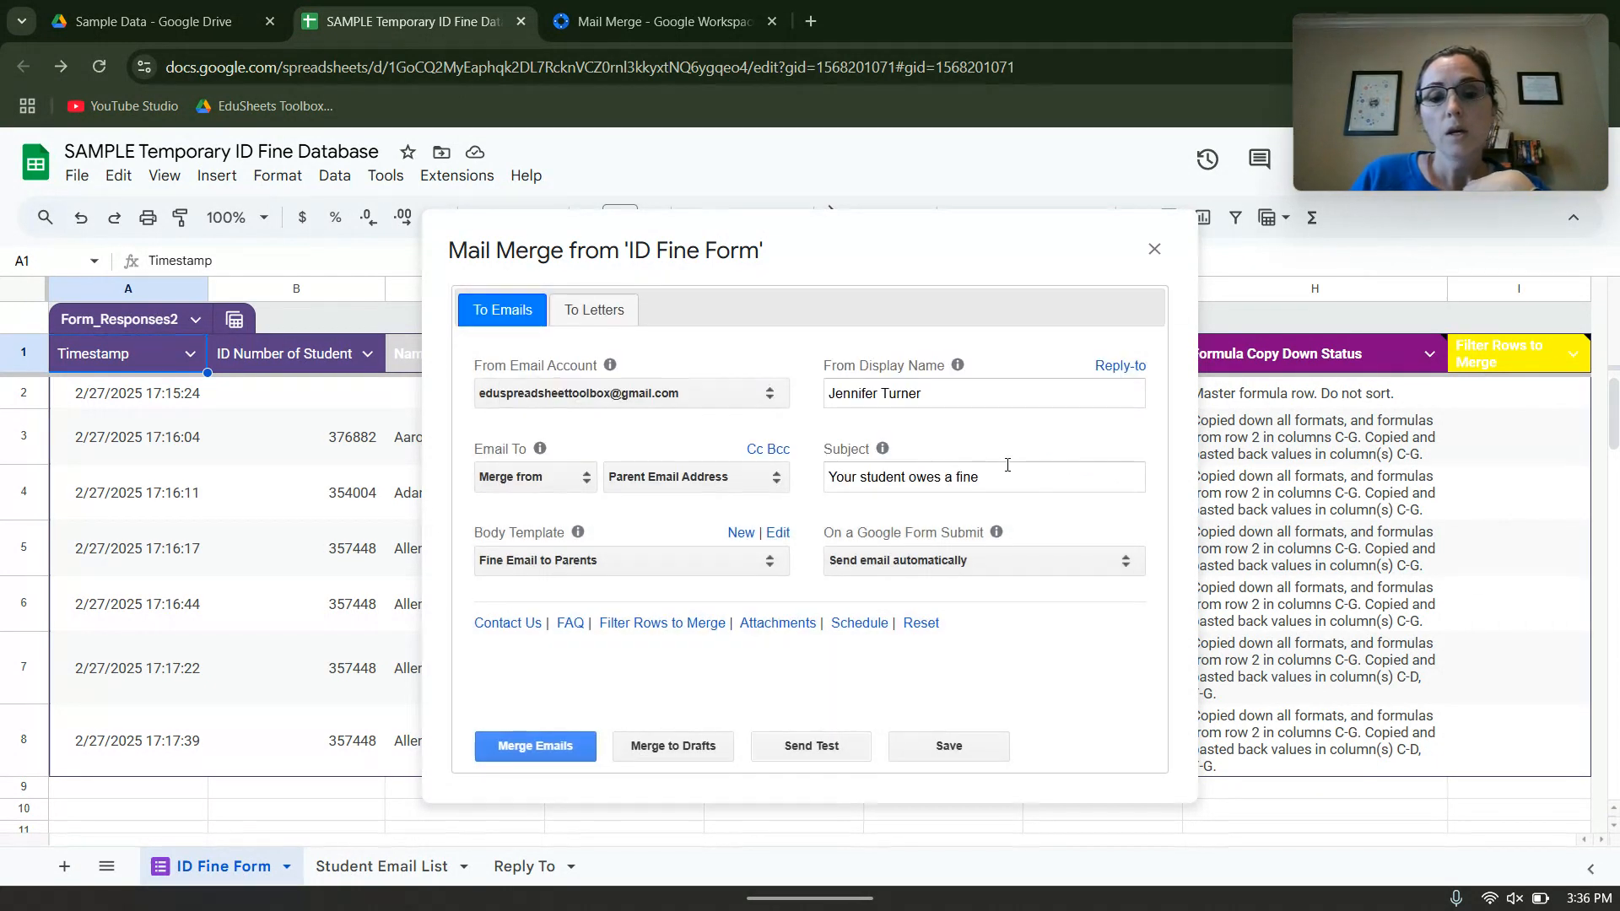
click(696, 752)
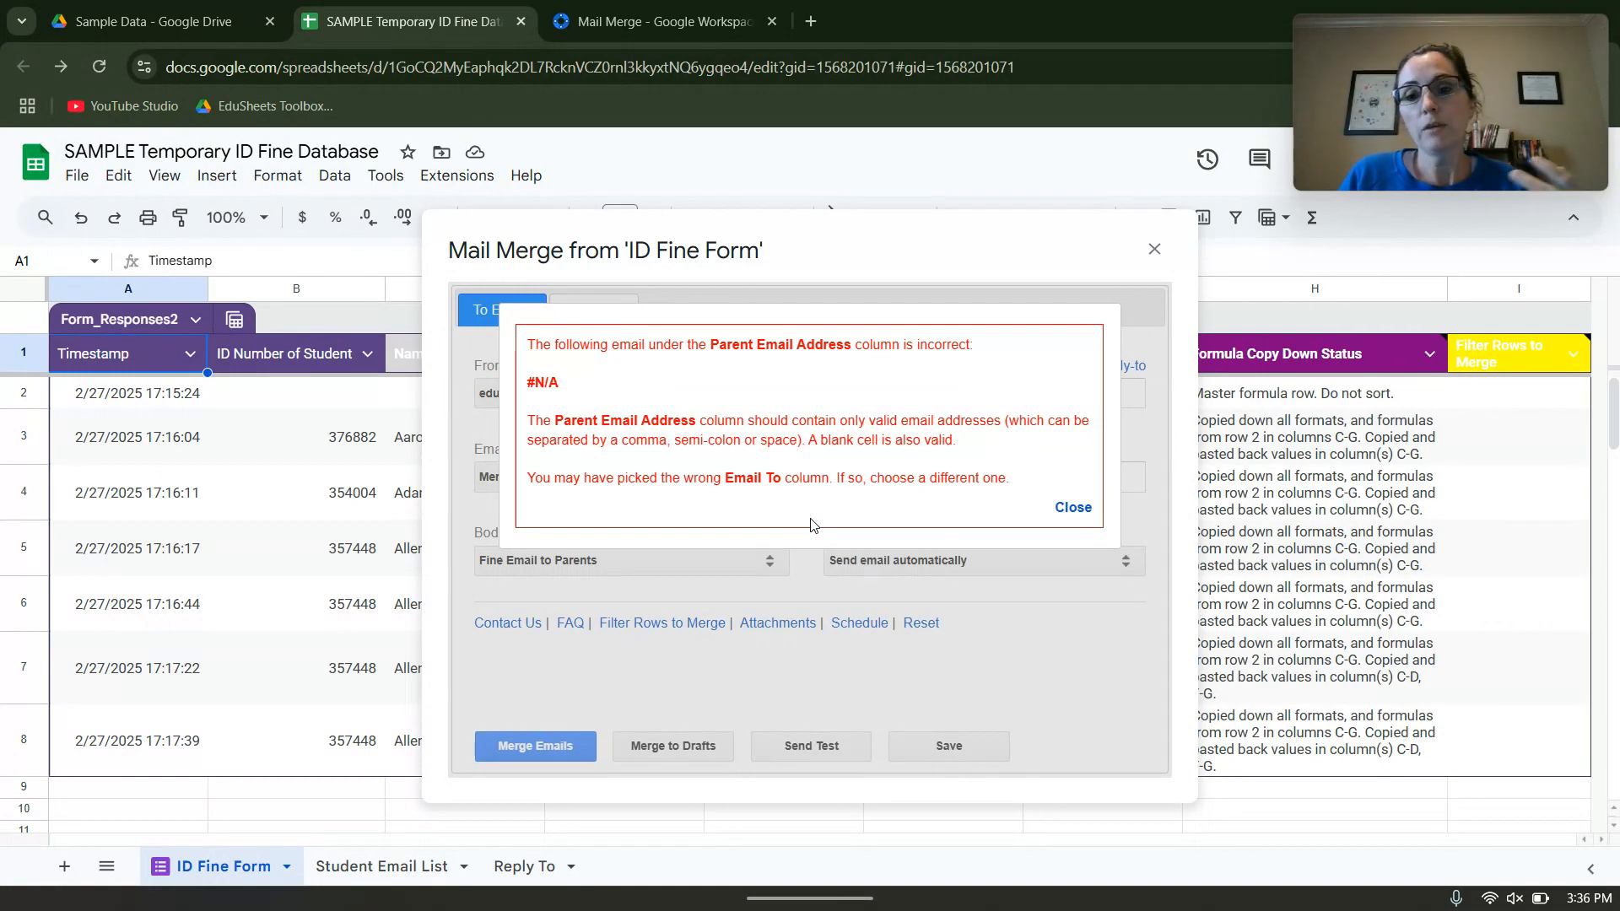
click(1072, 507)
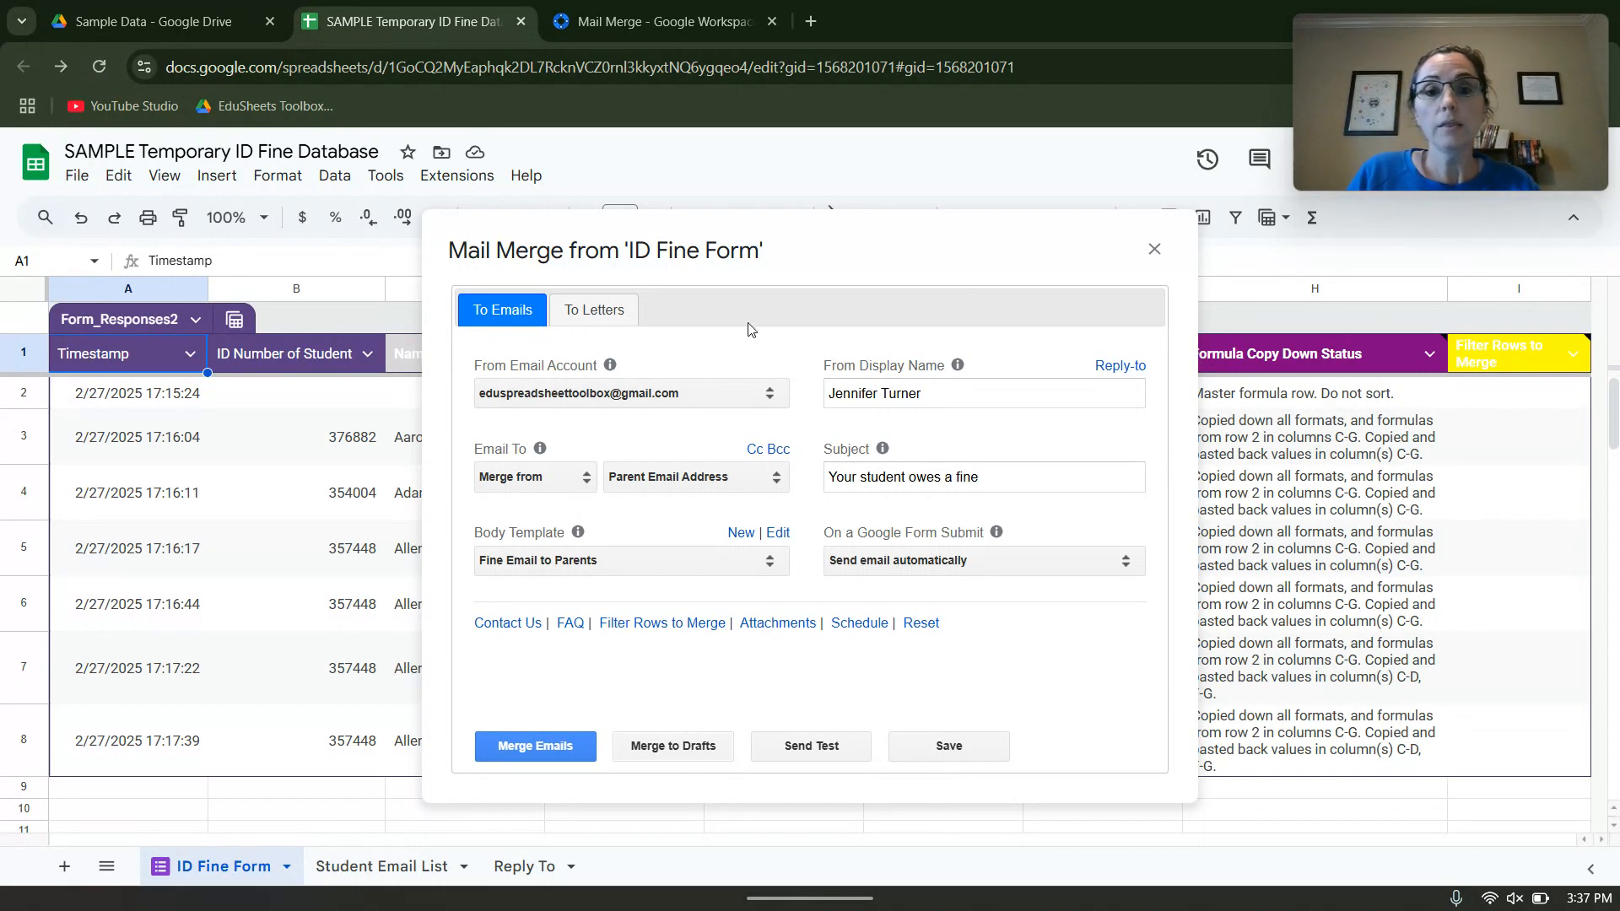
Try to save the letters merge with Send new file as a PDF attachment to email on a Google Form submit
click(608, 306)
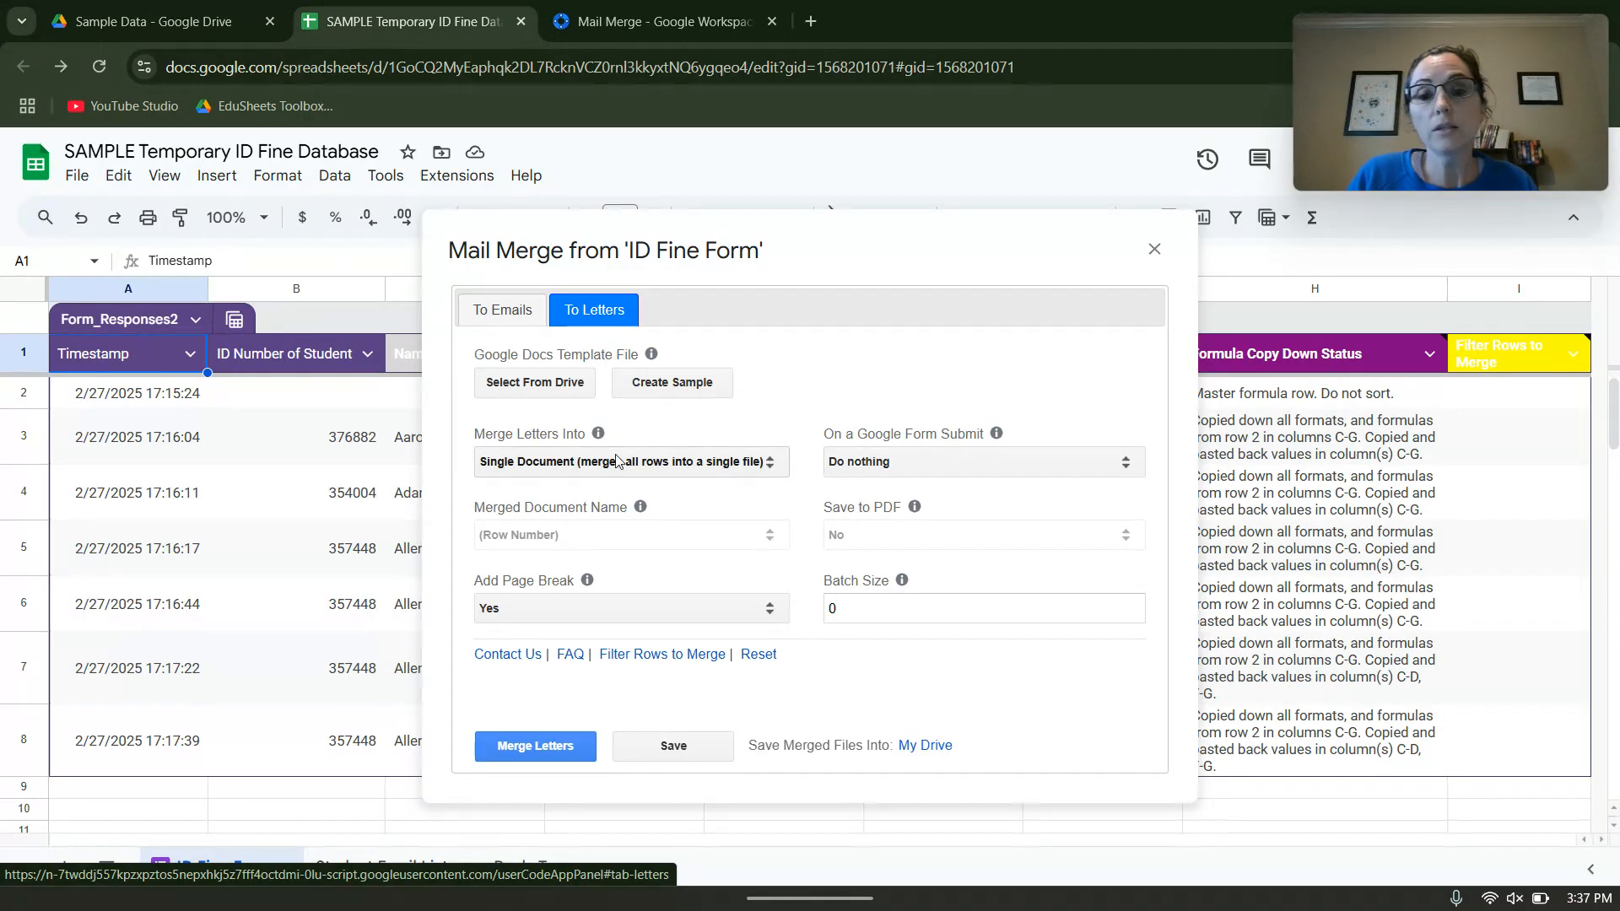
click(1021, 471)
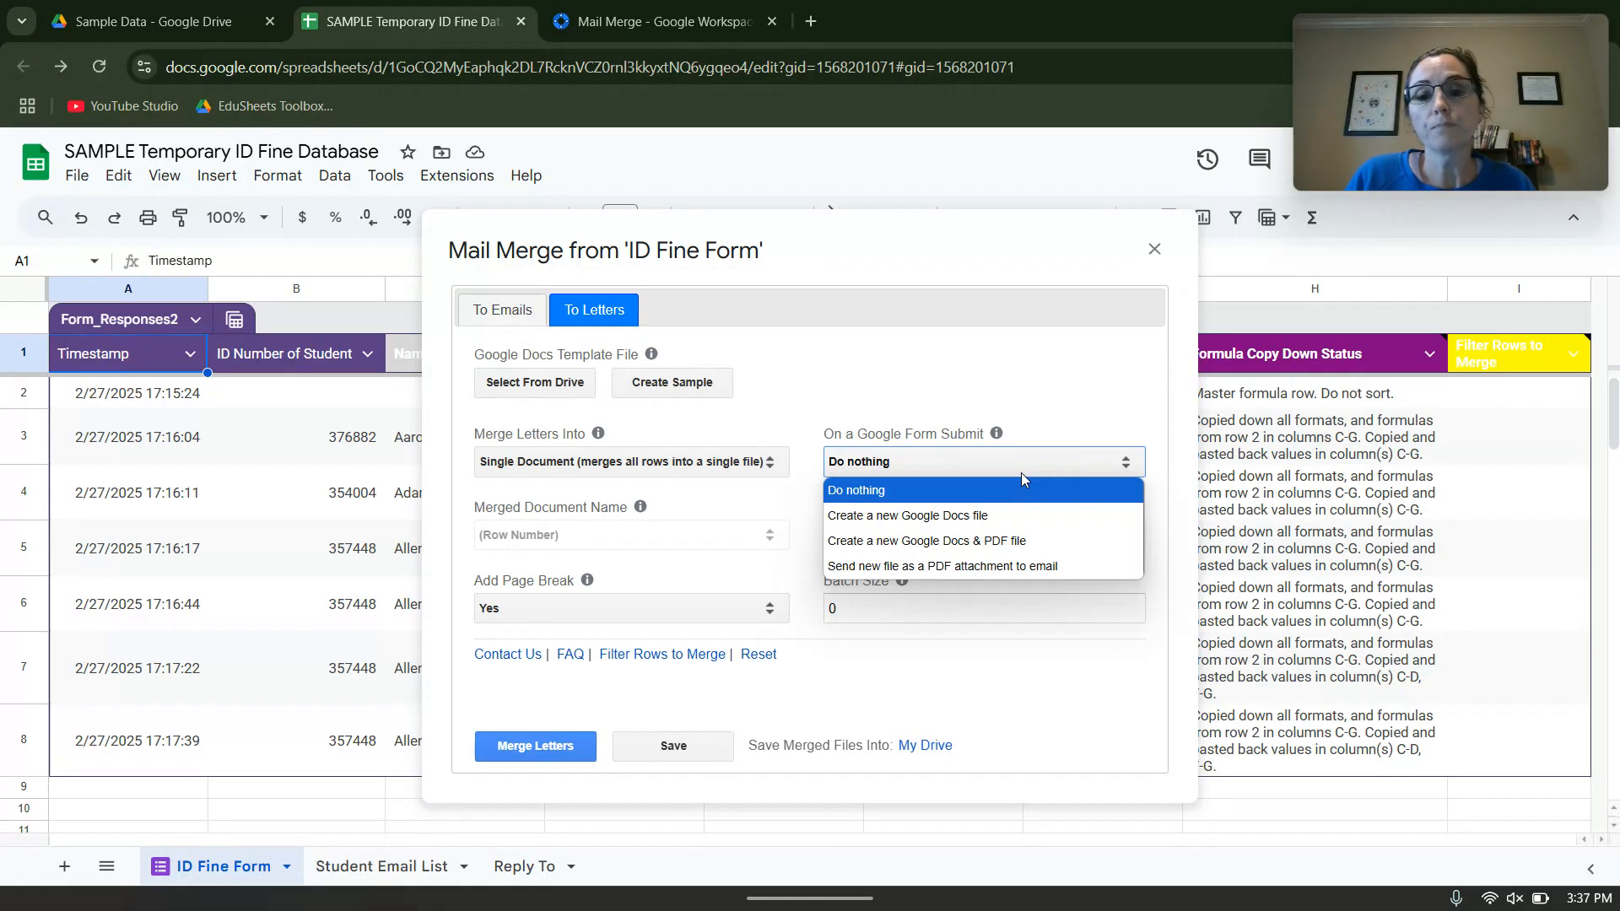
click(1046, 566)
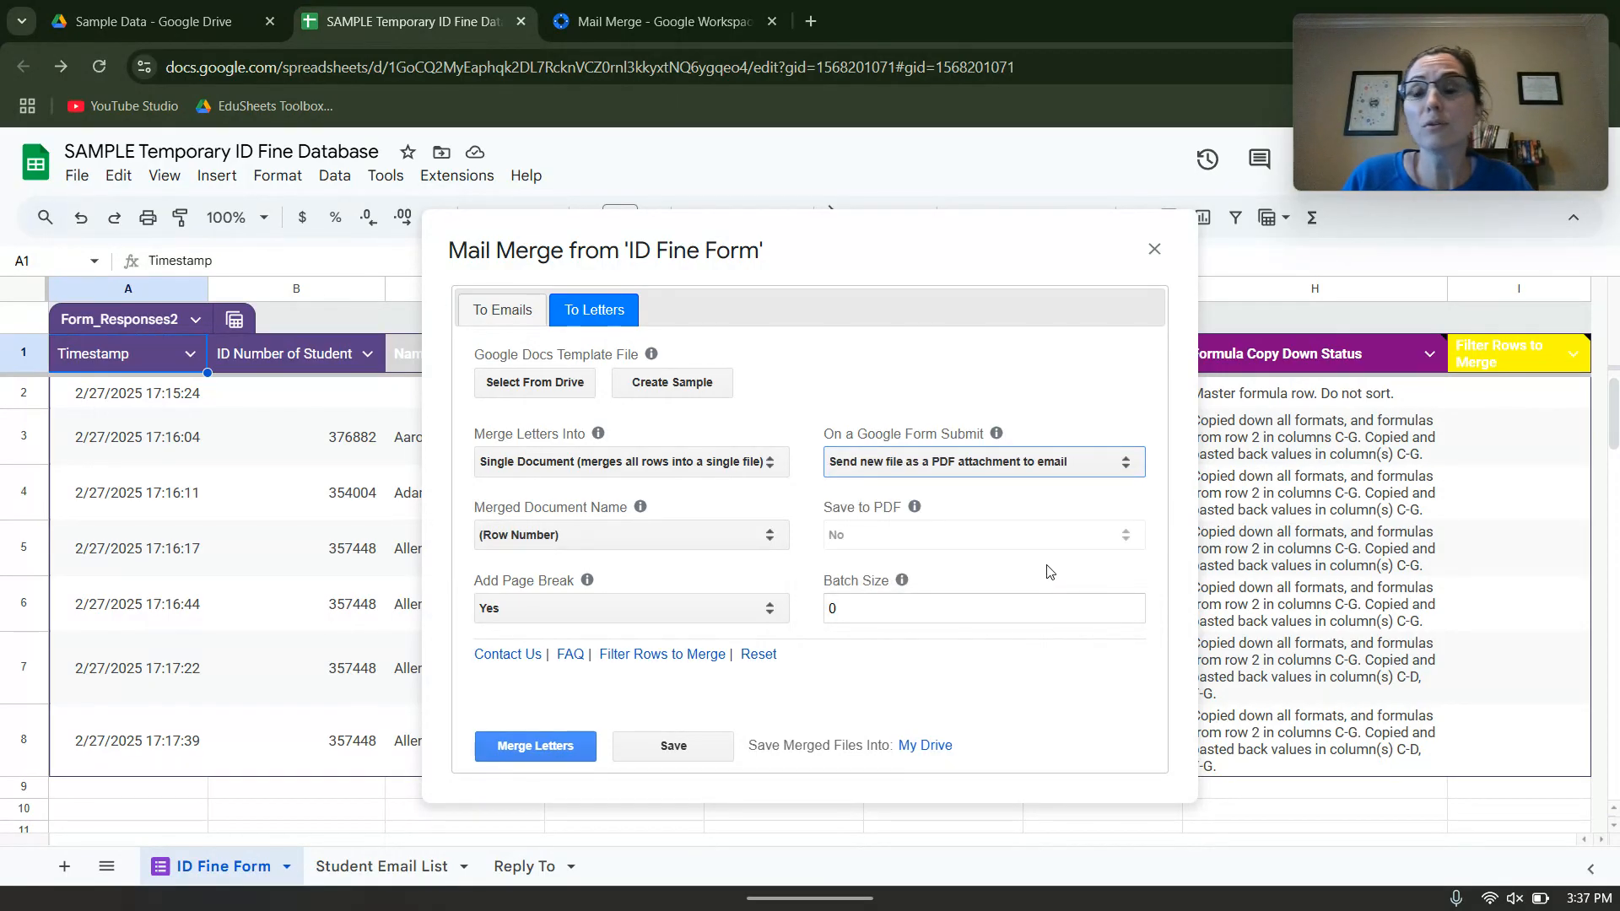
click(707, 749)
click(1074, 372)
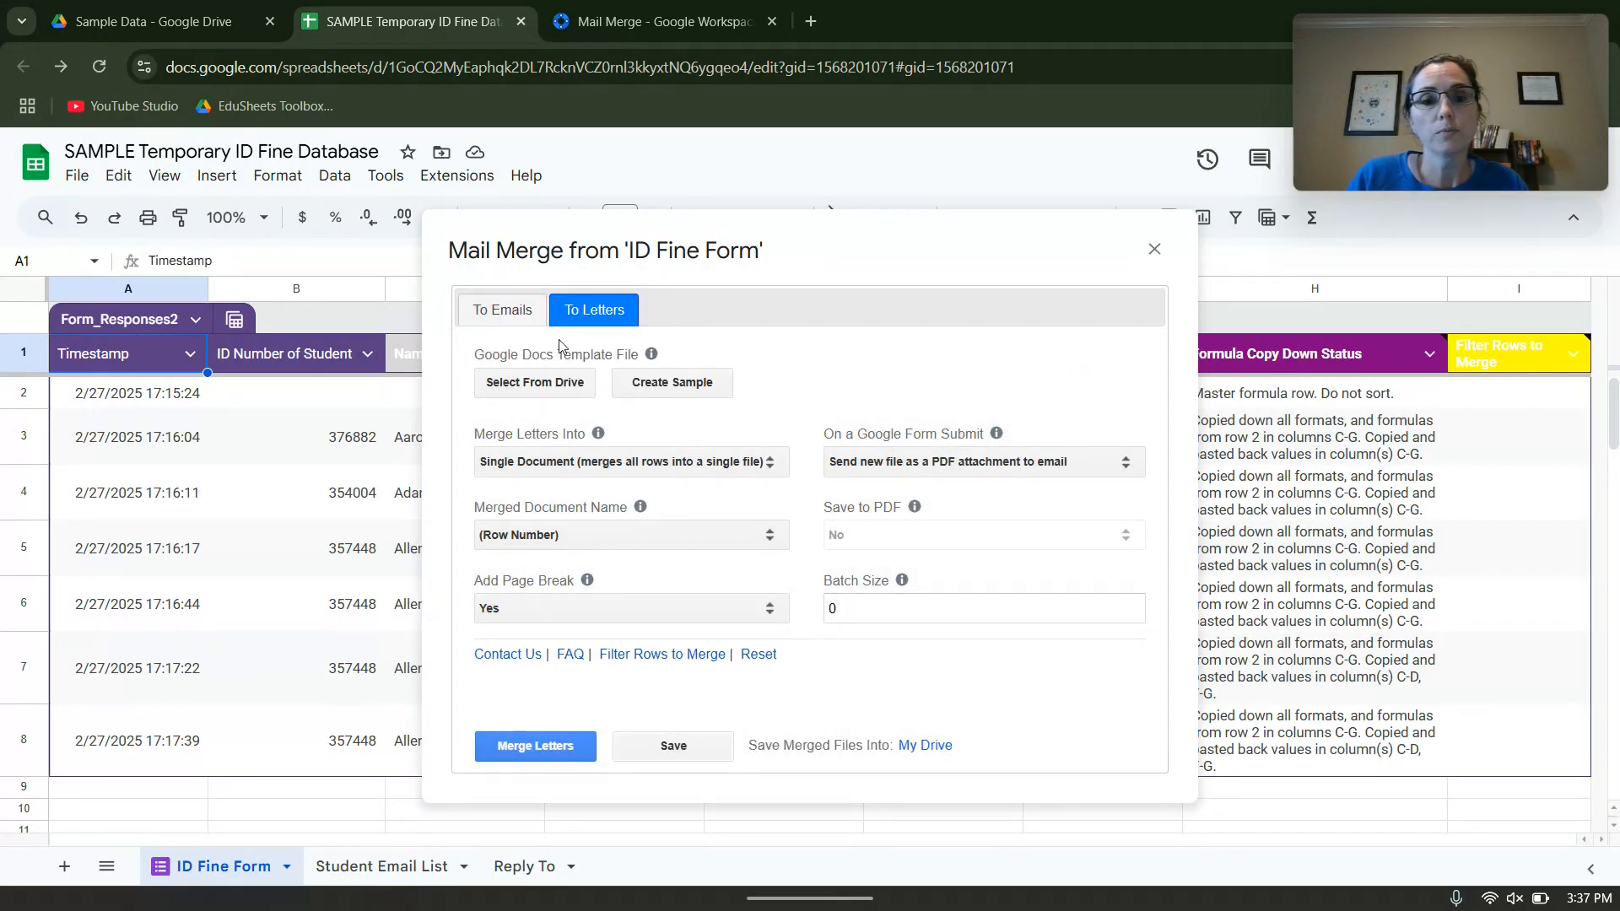
Set the letters merge's form-submit action back to Do nothing, try to save it, and return to the email merge settings
click(896, 460)
click(905, 483)
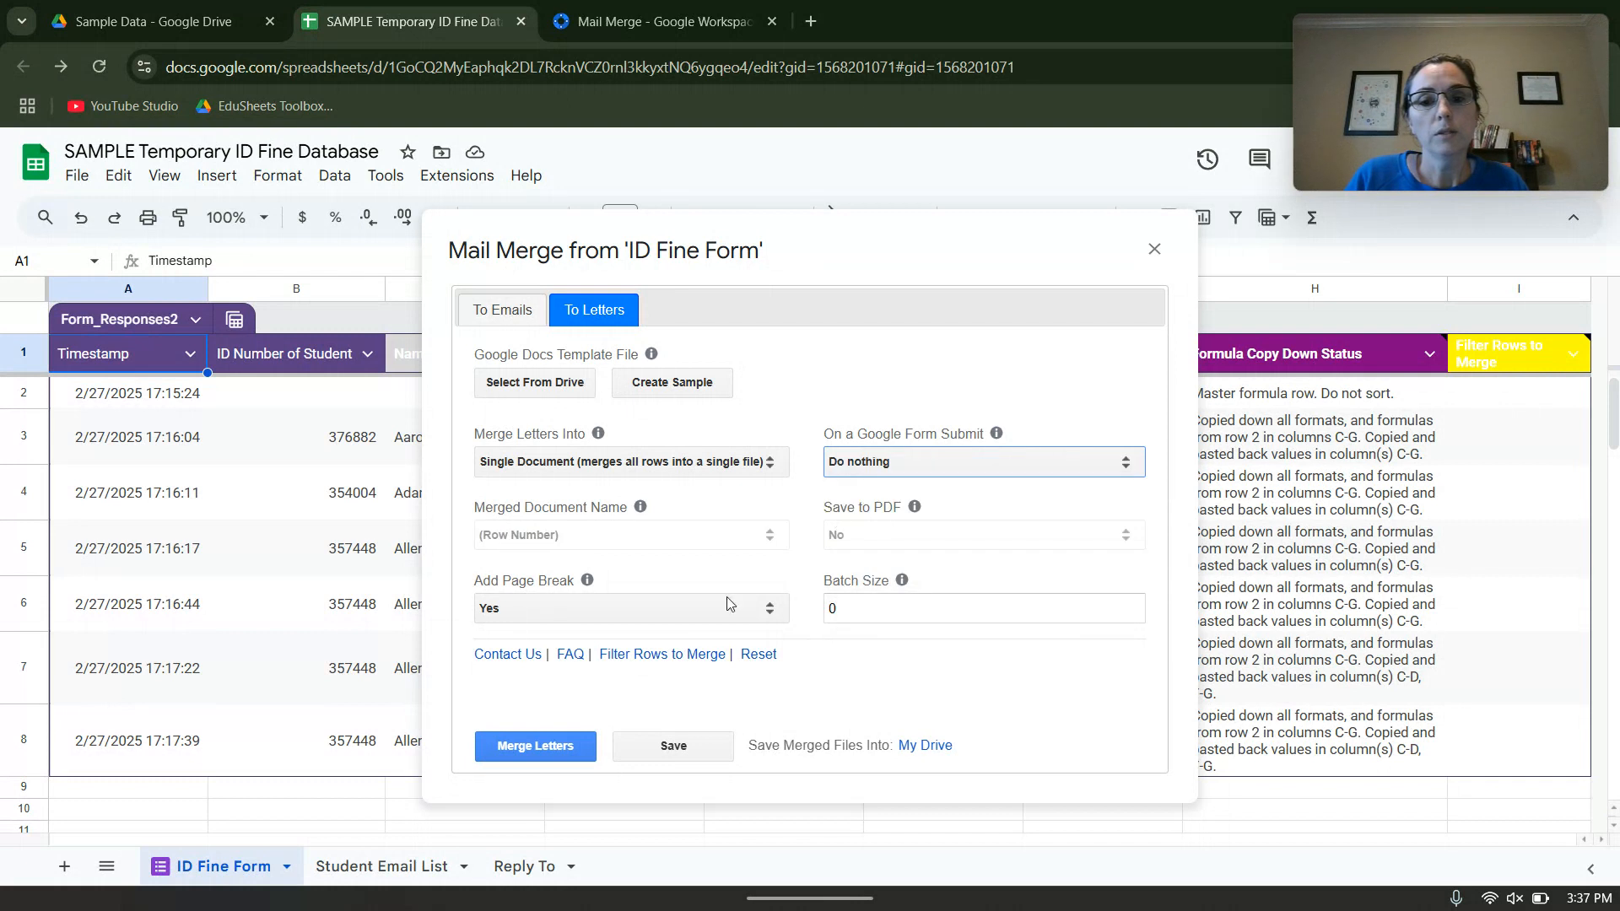
click(654, 754)
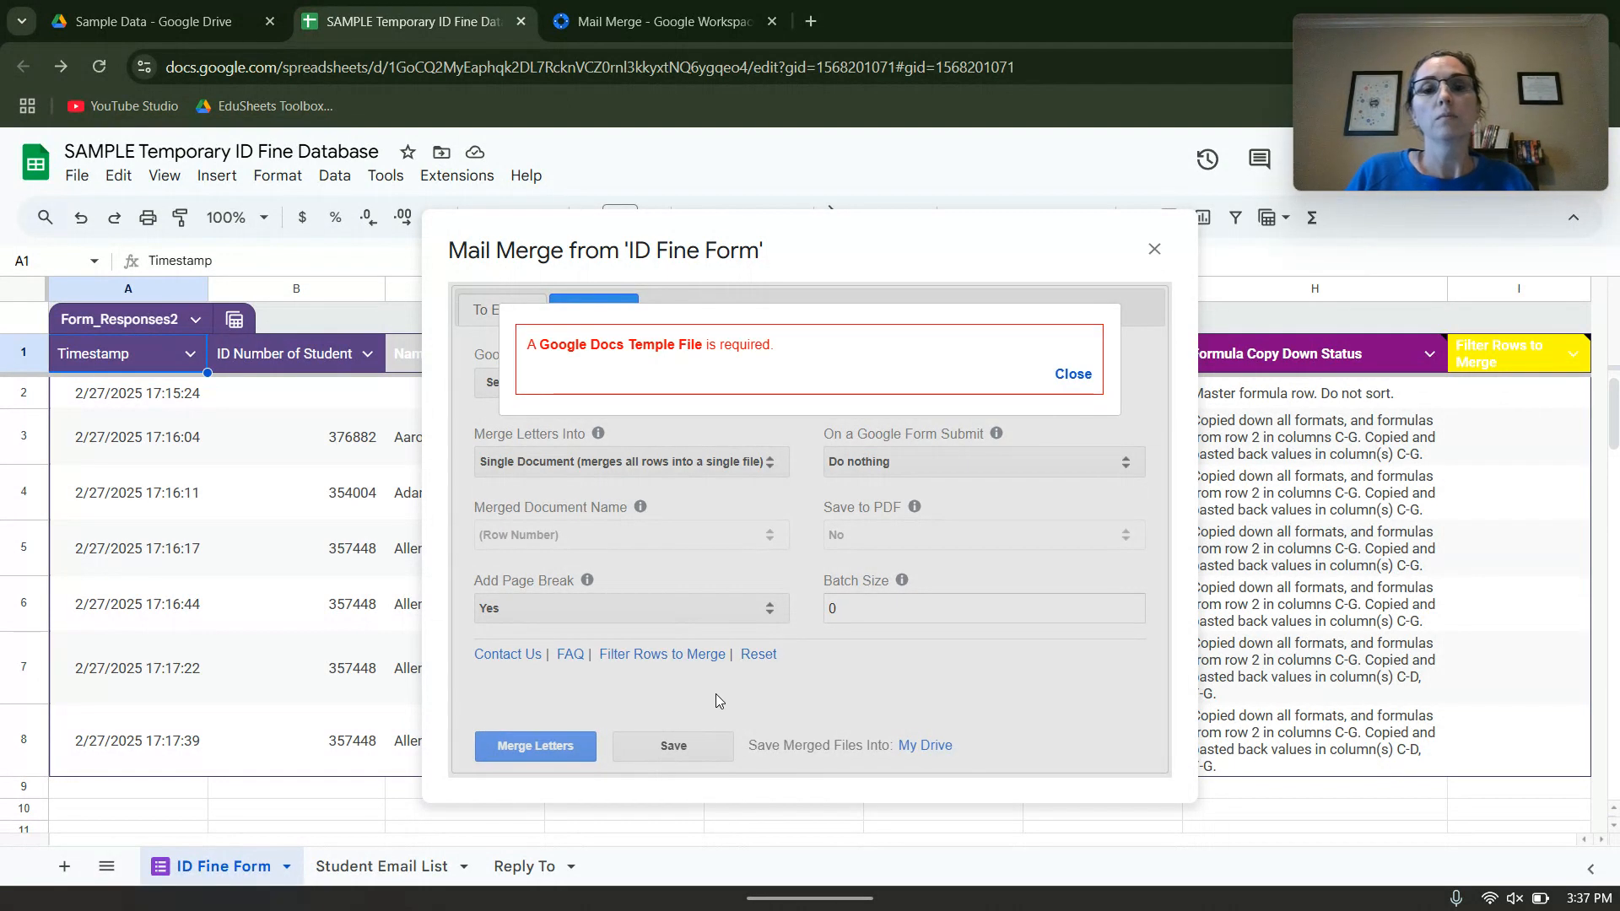
click(1067, 374)
click(502, 309)
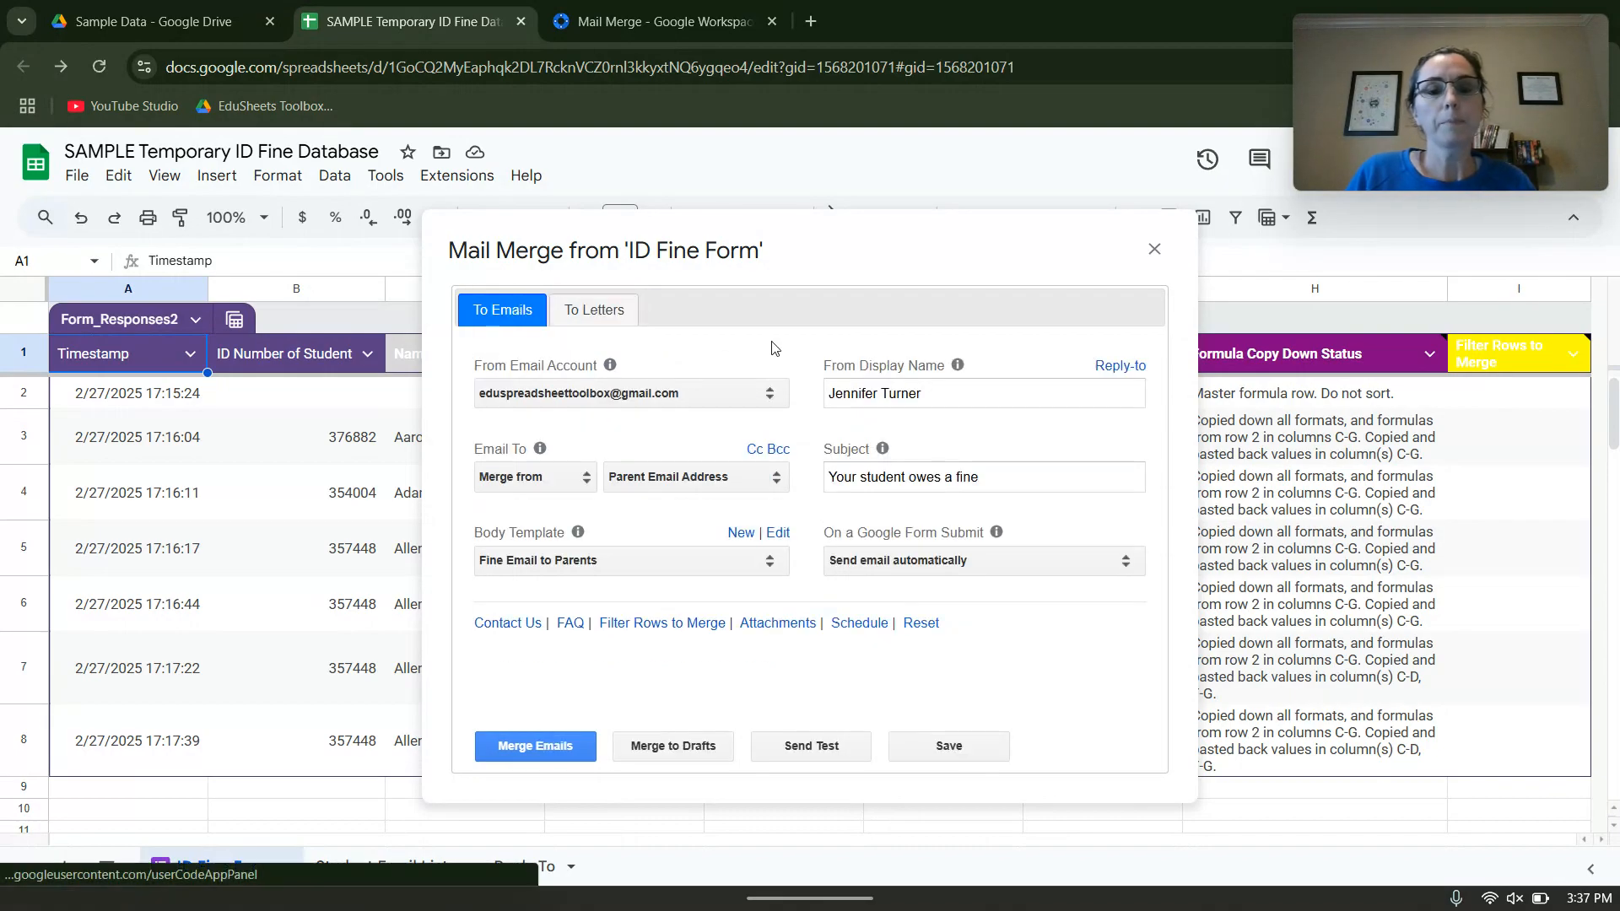
Save the email merge settings and minimize the browser window
click(935, 748)
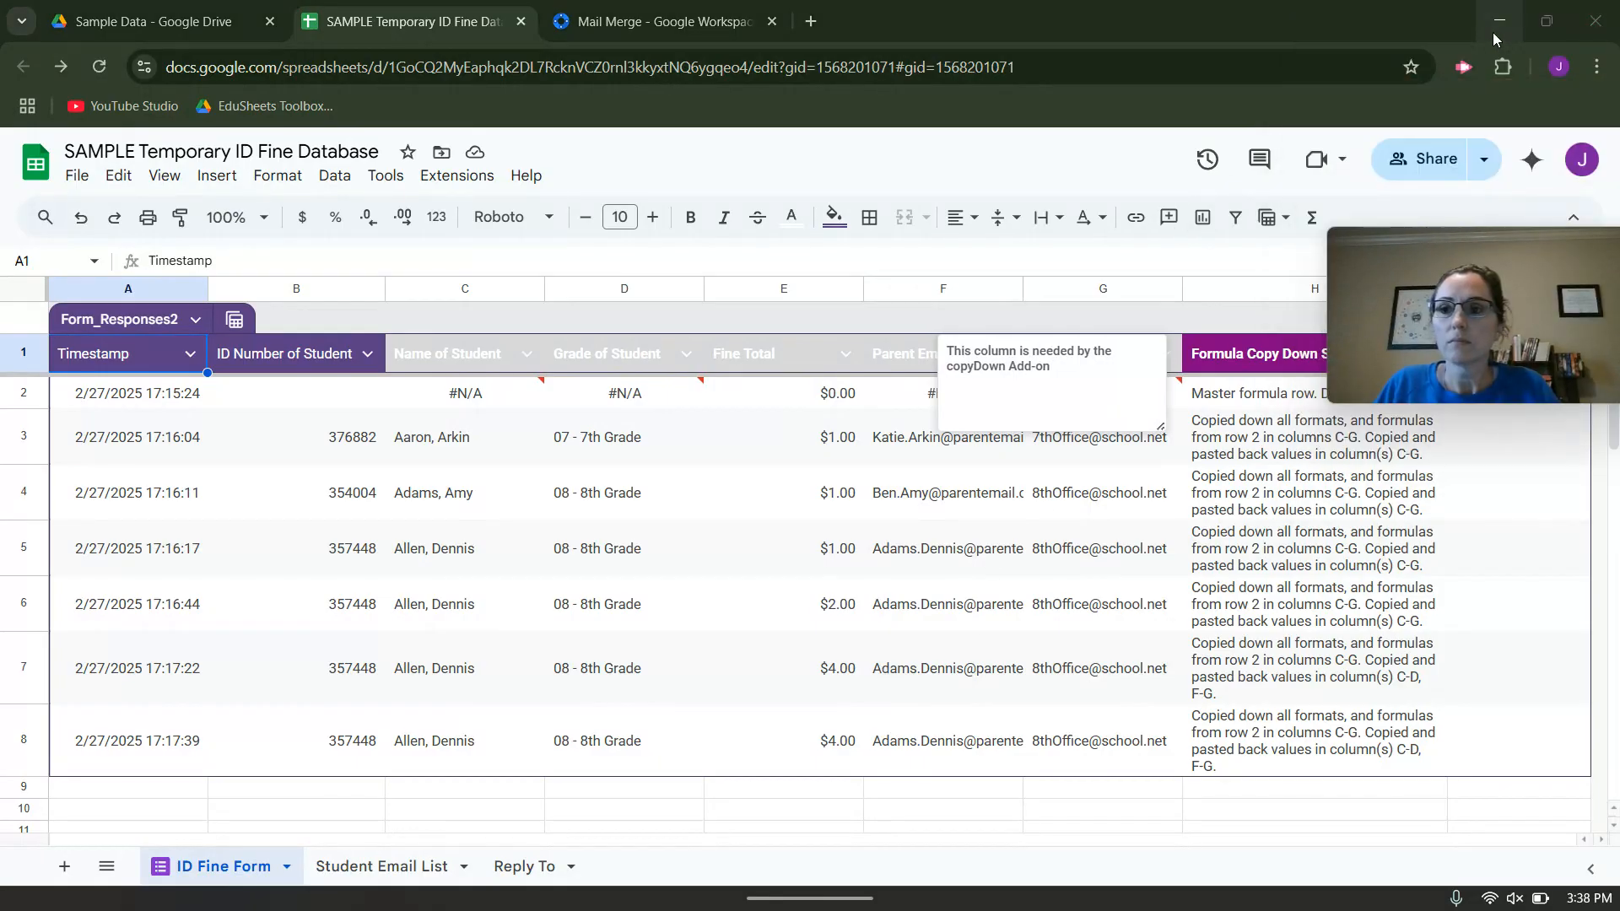
click(1495, 34)
drag(1519, 291, 1284, 255)
click(1397, 210)
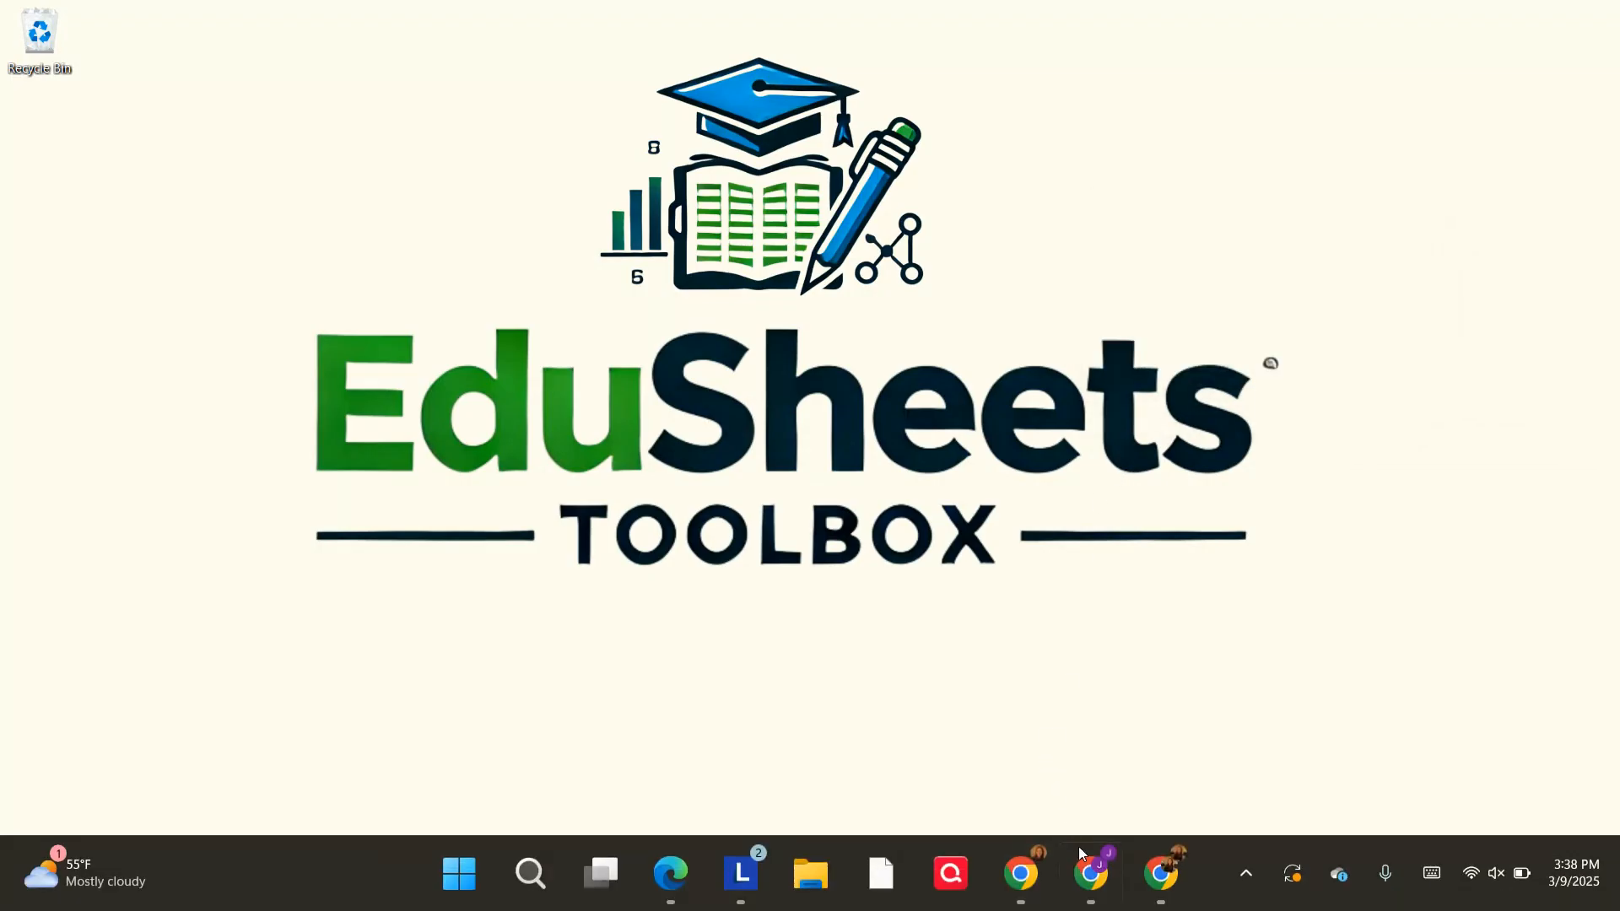